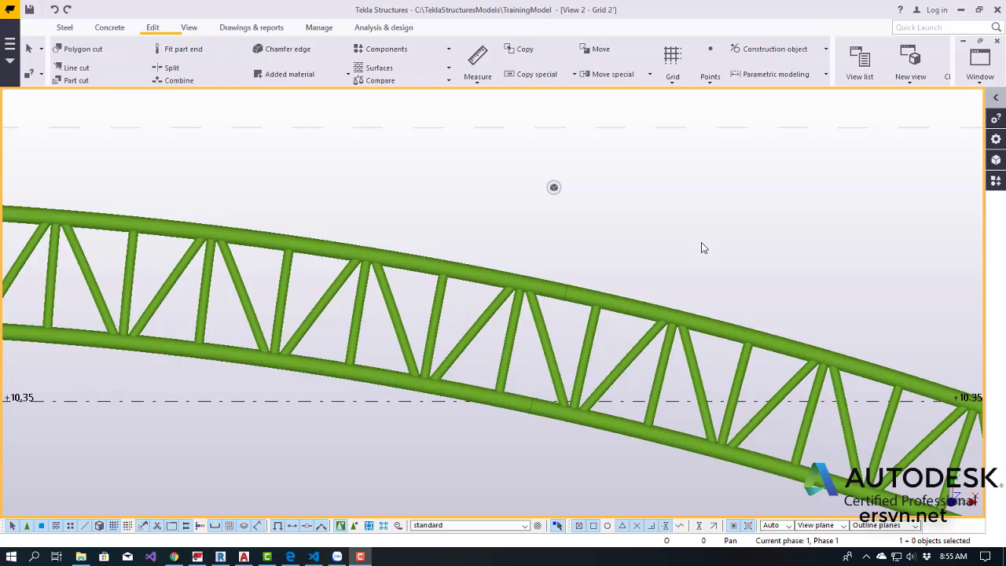
- Zoom out and back in to survey the whole arched truss
scroll(595, 281, "up", 2)
scroll(588, 288, "up", 2)
scroll(585, 289, "down", 2)
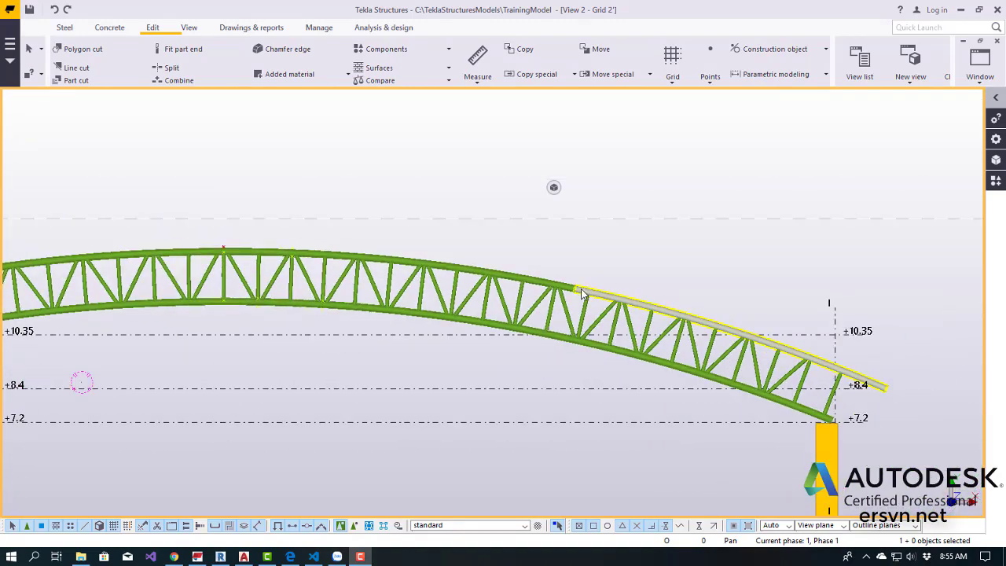
scroll(589, 267, "down", 2)
scroll(597, 243, "down", 2)
scroll(602, 226, "down", 1)
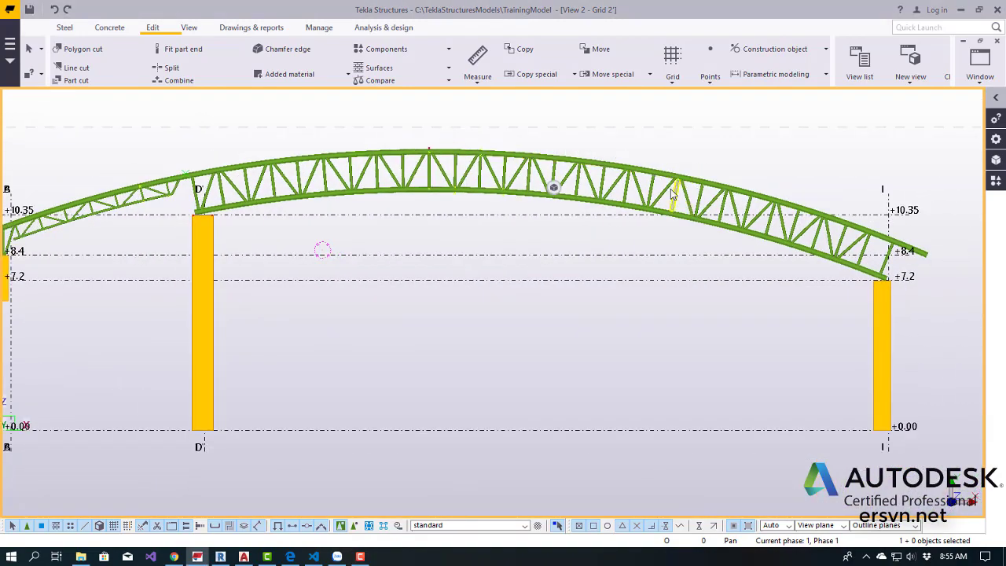
scroll(671, 169, "up", 2)
scroll(700, 204, "up", 2)
scroll(747, 219, "up", 2)
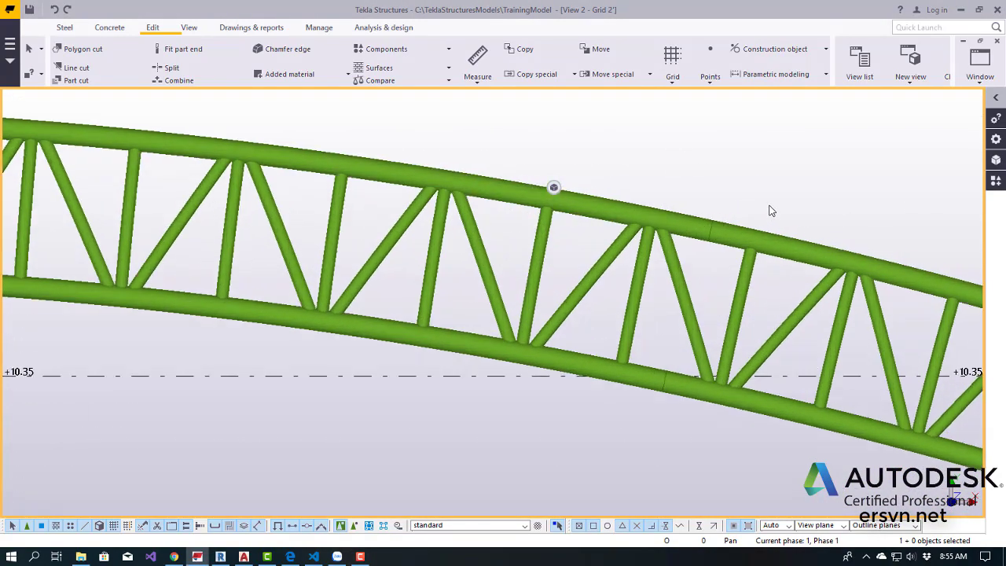
scroll(770, 210, "up", 2)
scroll(750, 209, "up", 2)
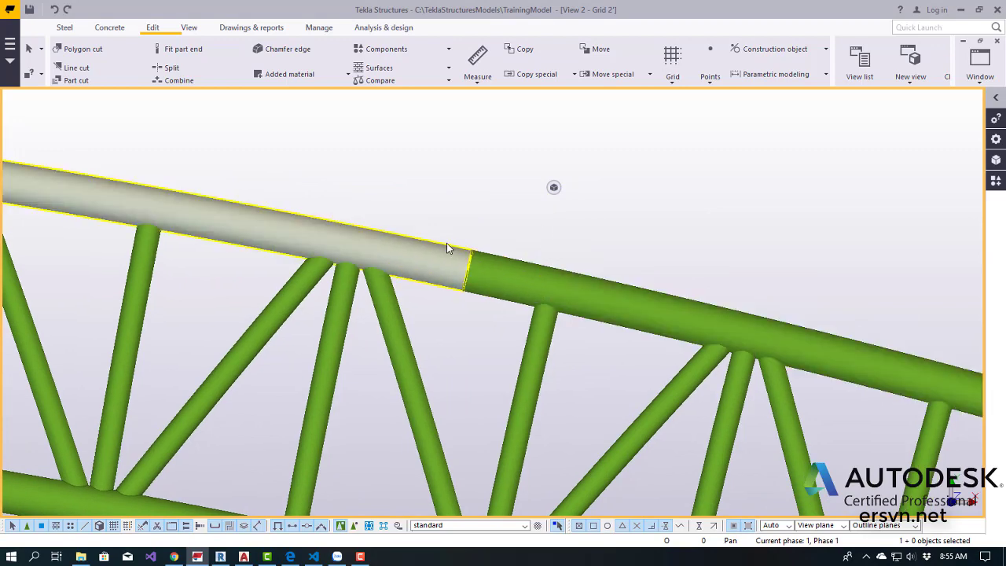
scroll(472, 287, "down", 1)
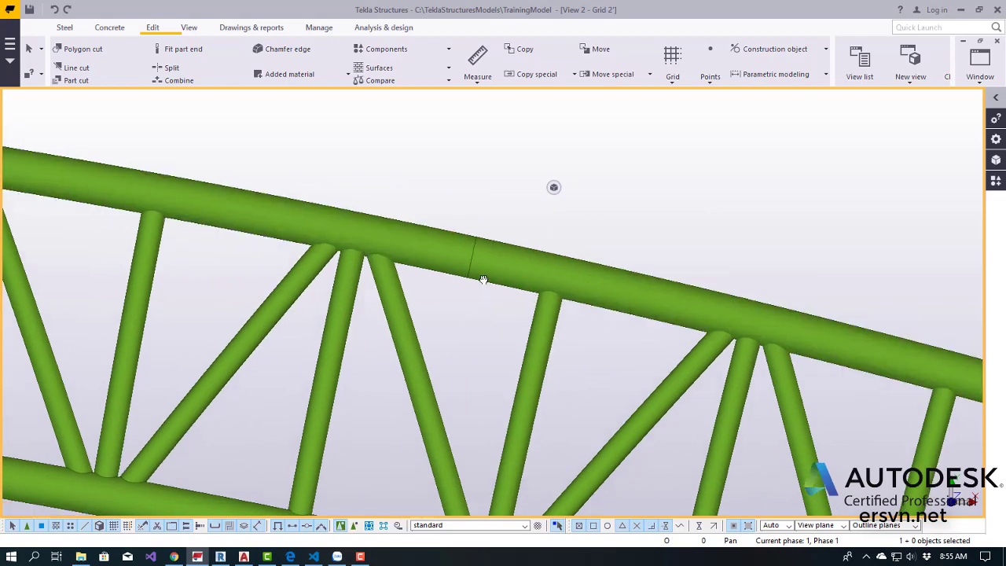
- Pan, zoom and orbit until the top-chord splice joint fills the view
middle_click_drag(478, 281, 517, 185)
scroll(503, 197, "down", 2)
scroll(488, 204, "up", 2)
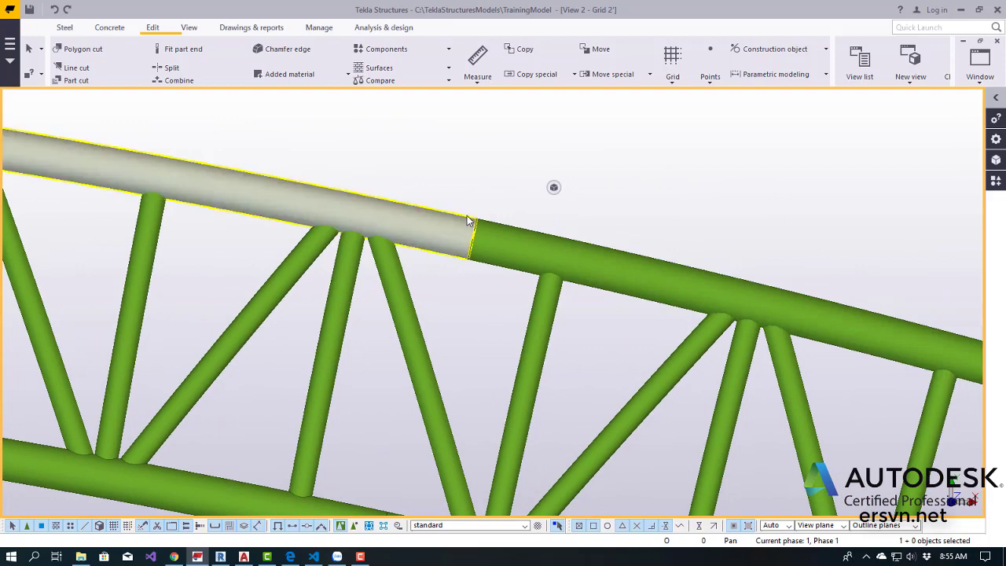
scroll(480, 228, "up", 2)
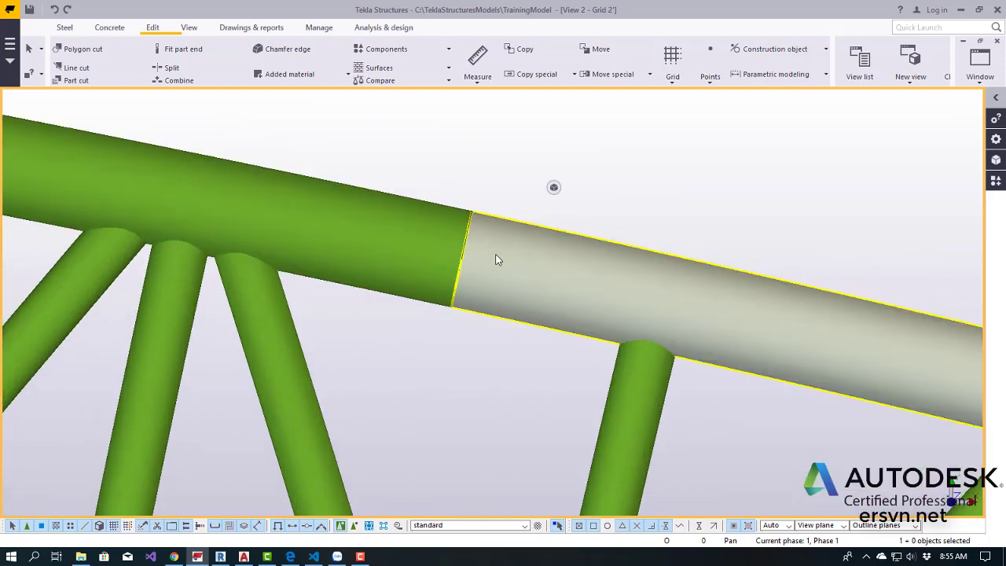
scroll(477, 246, "down", 2)
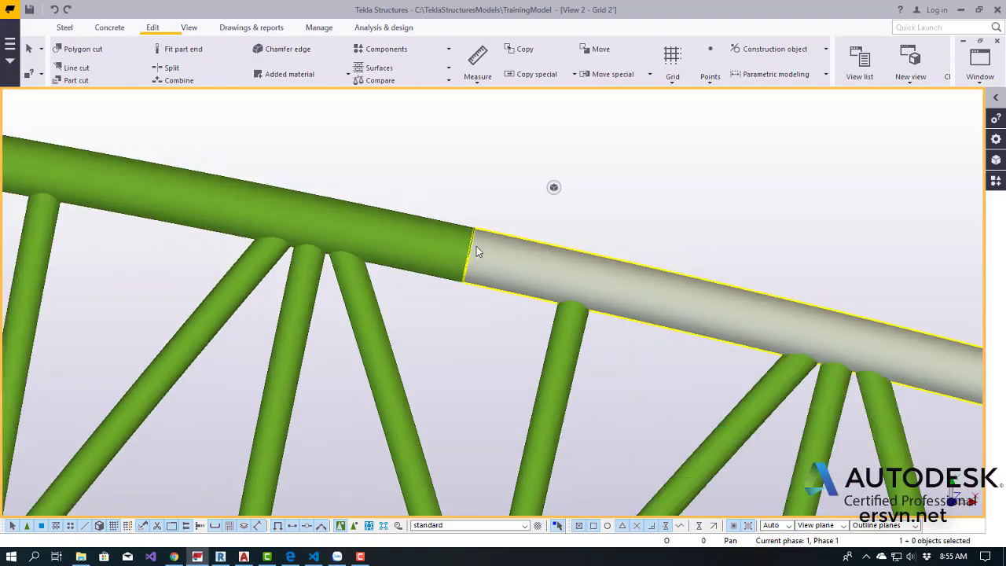
scroll(476, 244, "down", 2)
scroll(477, 244, "down", 2)
scroll(345, 313, "up", 2)
scroll(555, 265, "up", 1)
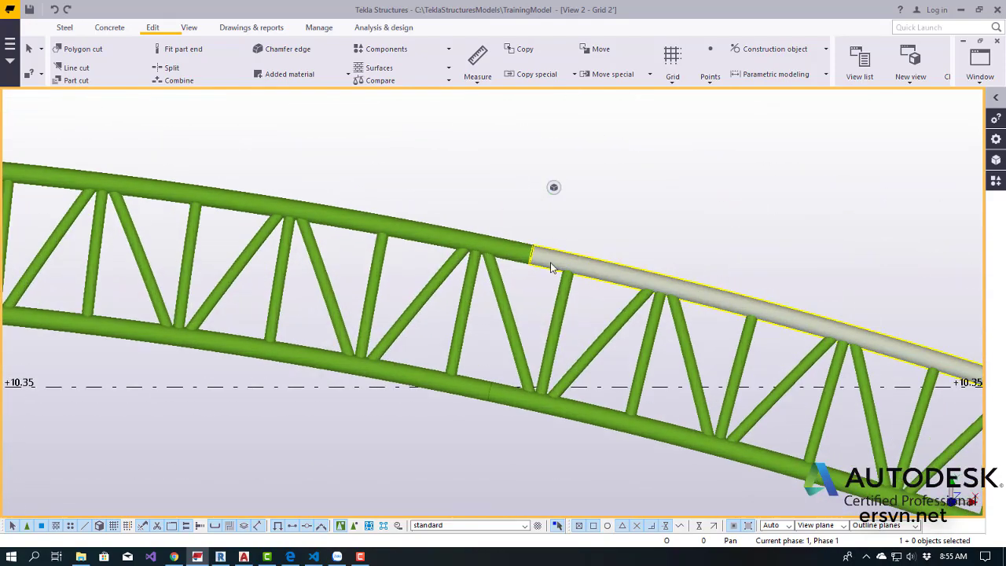
scroll(529, 271, "up", 2)
scroll(518, 236, "up", 2)
scroll(510, 213, "up", 2)
middle_click_drag(554, 186, 507, 234)
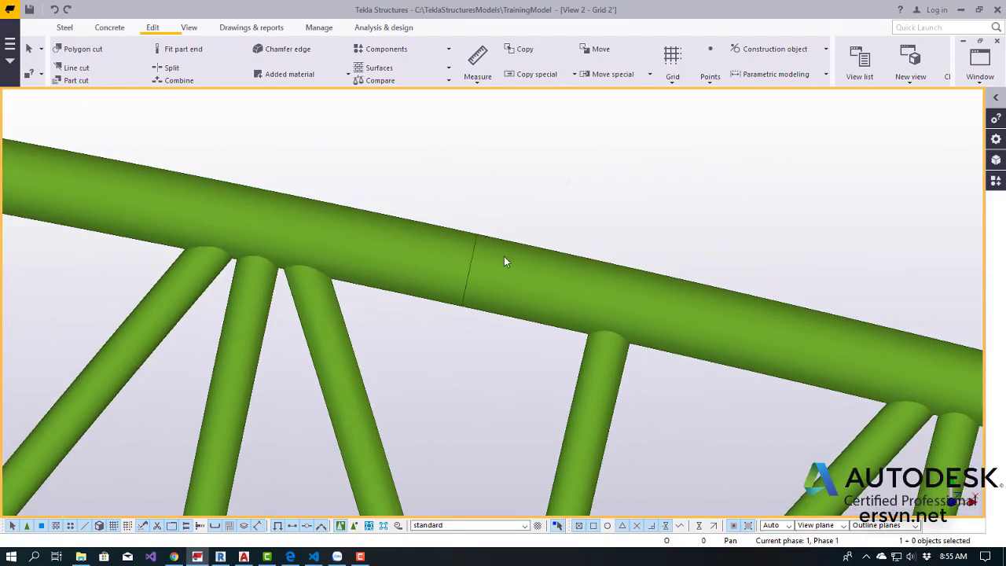
mouse_move(508, 275)
middle_mouse_down("ctrl")
mouse_move(475, 243)
mouse_move(493, 222)
middle_mouse_up("ctrl")
mouse_move(501, 291)
middle_mouse_down("ctrl")
mouse_move(505, 238)
mouse_move(464, 254)
mouse_move(464, 312)
middle_mouse_up("ctrl")
mouse_move(474, 278)
middle_mouse_down("ctrl")
mouse_move(465, 265)
mouse_move(502, 234)
mouse_move(489, 252)
mouse_move(496, 300)
mouse_move(470, 307)
middle_mouse_up("ctrl")
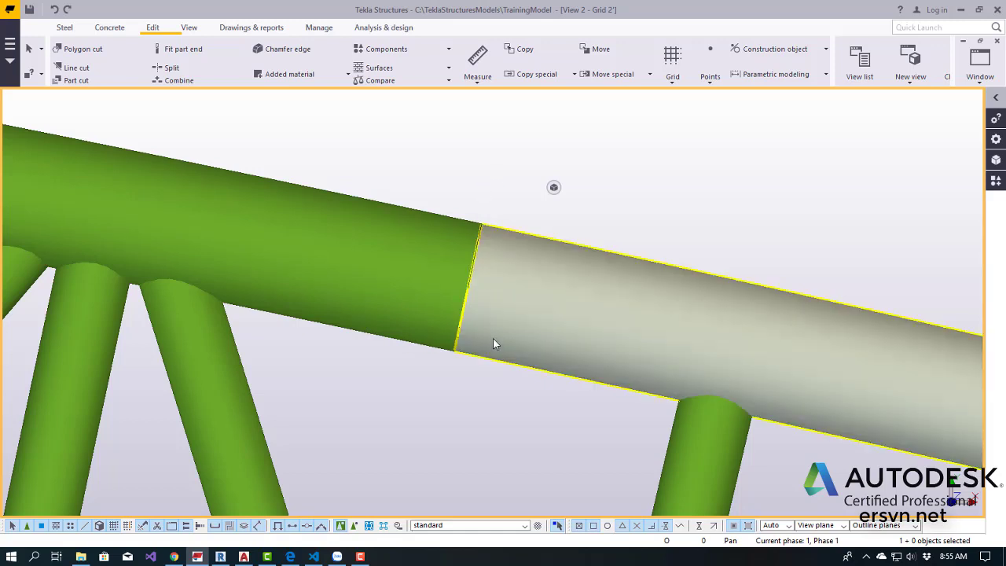
scroll(493, 182, "down", 1)
mouse_move(491, 183)
middle_mouse_down("ctrl")
mouse_move(426, 341)
mouse_move(490, 274)
mouse_move(450, 322)
middle_mouse_up("ctrl")
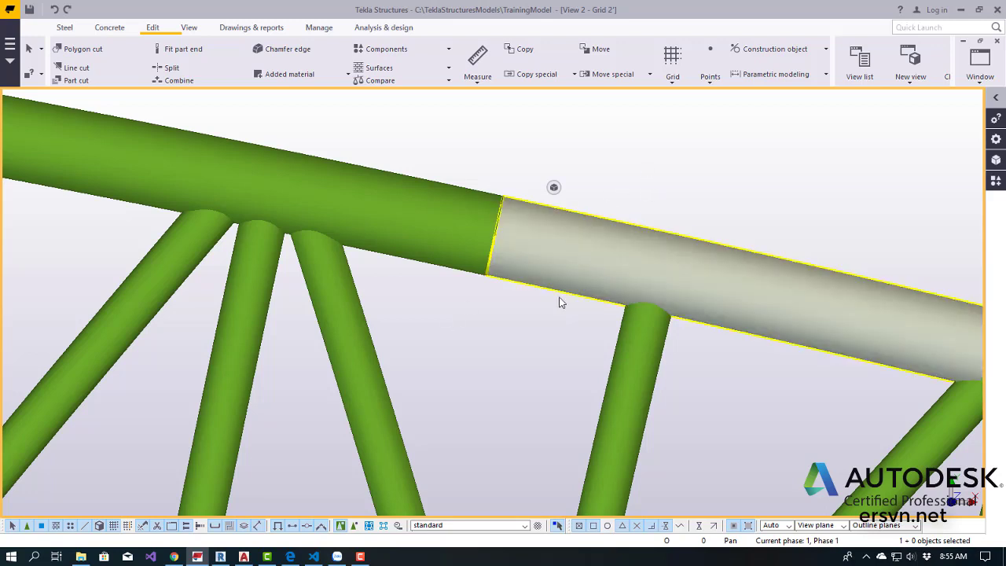
middle_click_drag(445, 344, 481, 330)
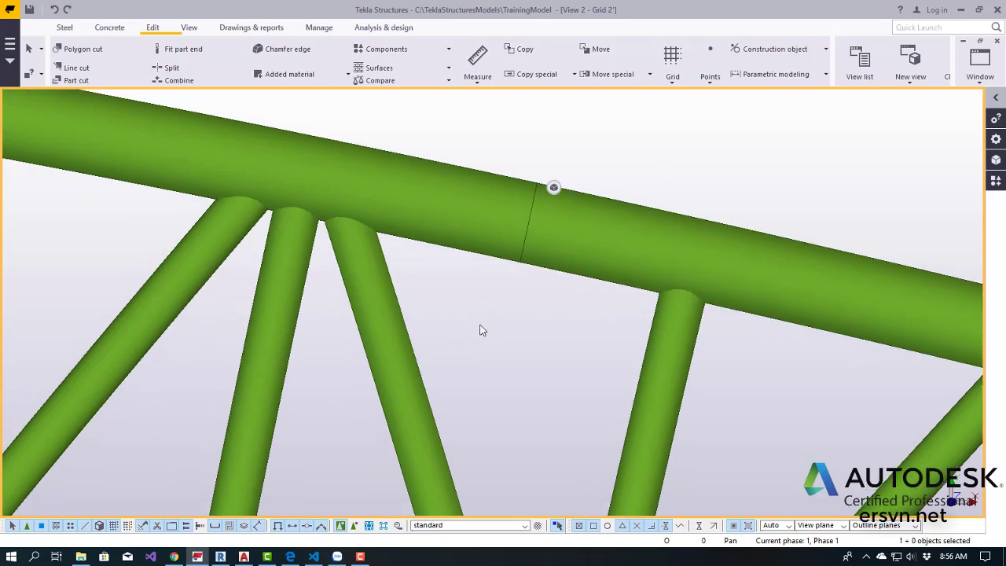
scroll(480, 330, "down", 2)
scroll(482, 328, "down", 1)
scroll(464, 344, "down", 1)
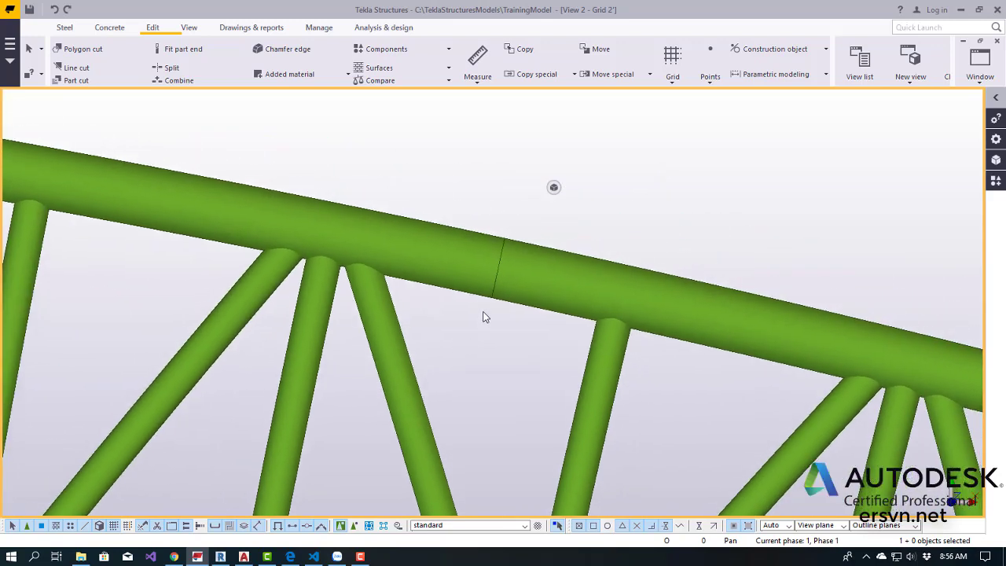
scroll(484, 313, "up", 1)
scroll(517, 189, "up", 1)
scroll(512, 175, "up", 1)
mouse_move(511, 175)
middle_mouse_down()
mouse_move(379, 226)
mouse_move(468, 219)
middle_mouse_up()
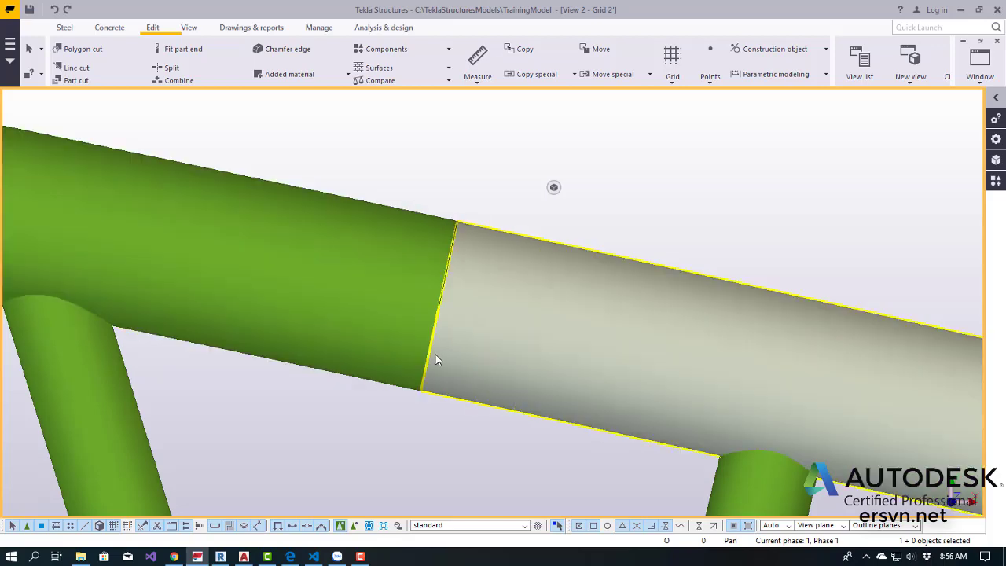
scroll(433, 342, "up", 1)
scroll(459, 320, "up", 1)
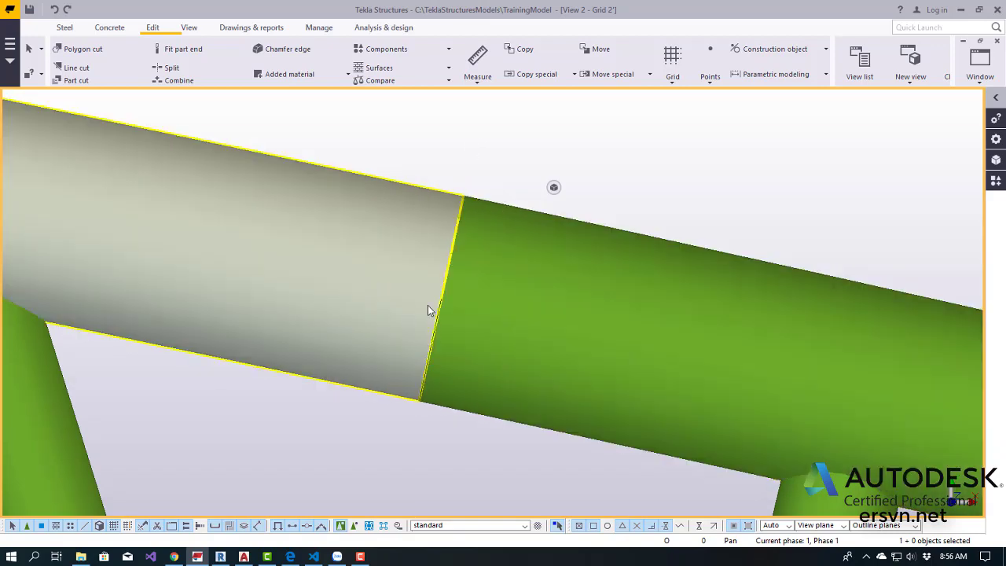
scroll(467, 180, "up", 2)
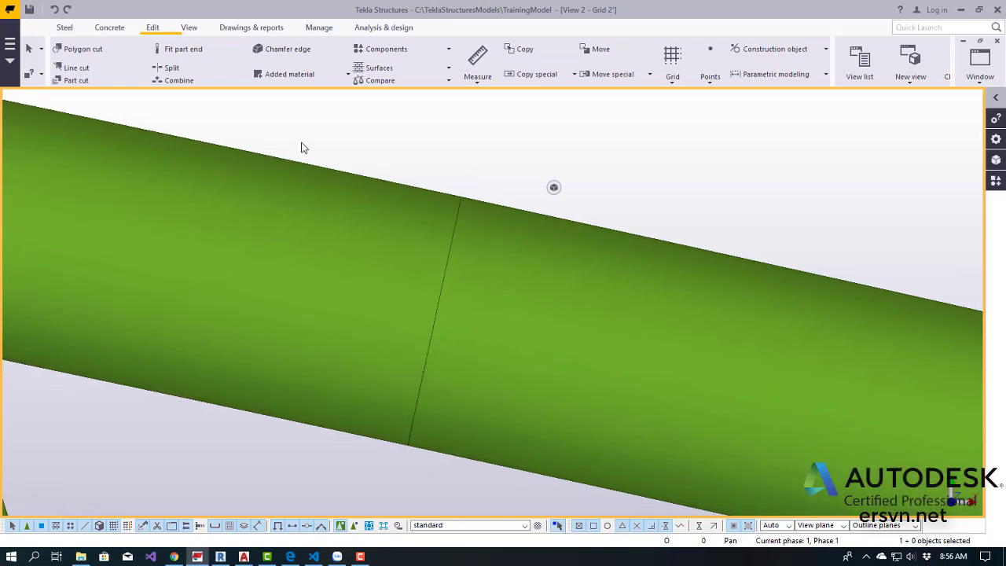
- Open the right chord tube's properties and check its CHS244.5*10.0 profile in the catalogue
left_click(67, 30)
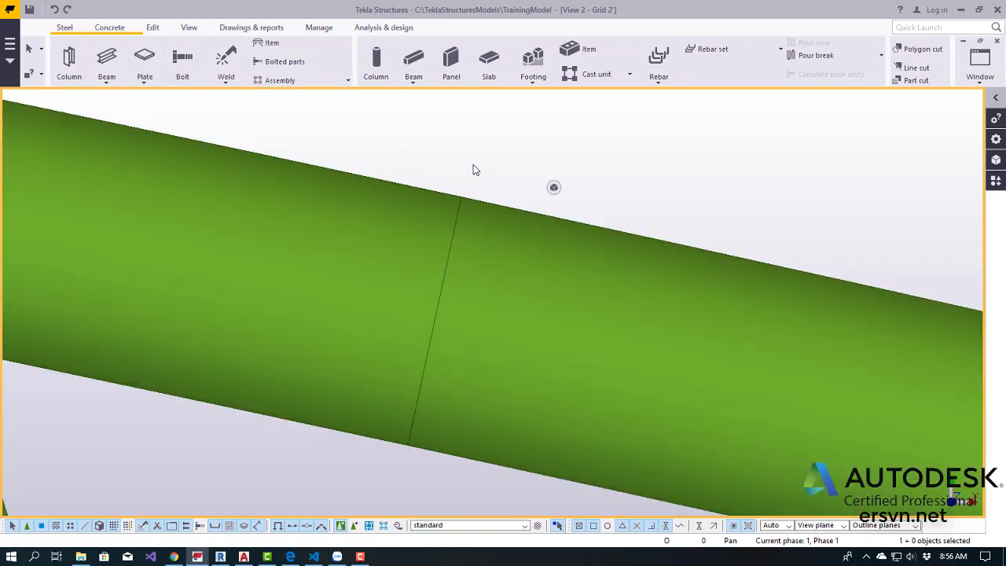
middle_click_drag(473, 165, 487, 130)
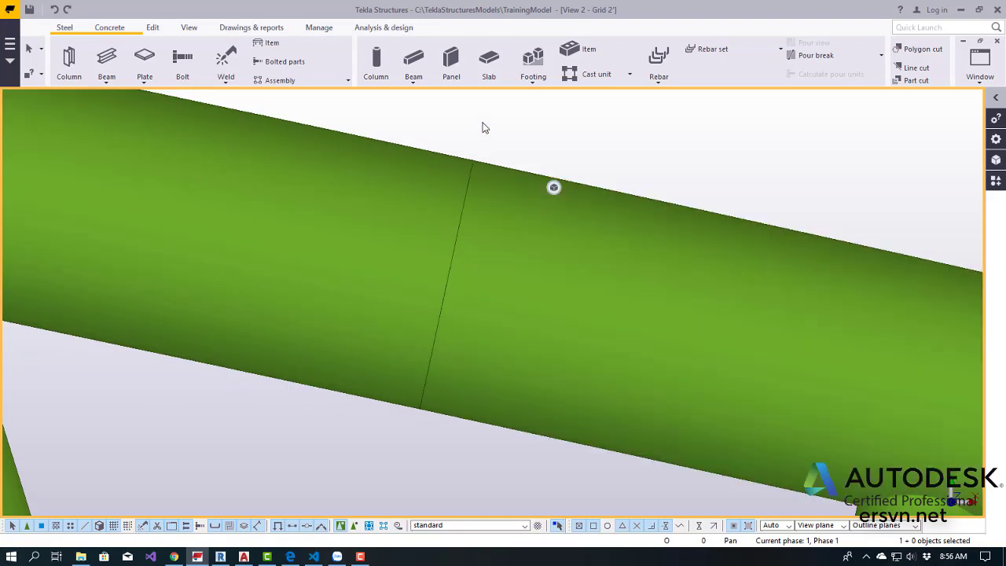
middle_click_drag(494, 140, 465, 168)
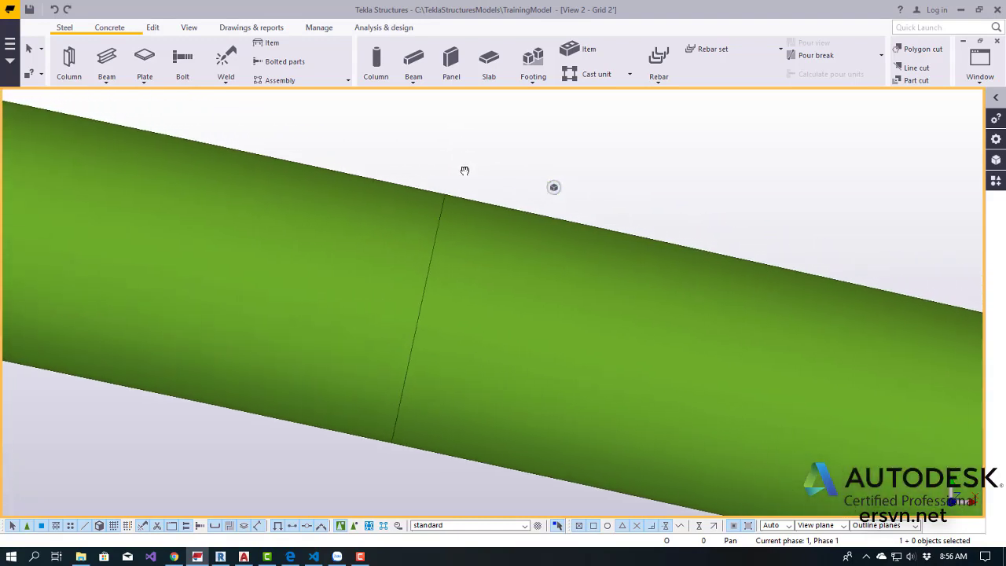
double_click(473, 202)
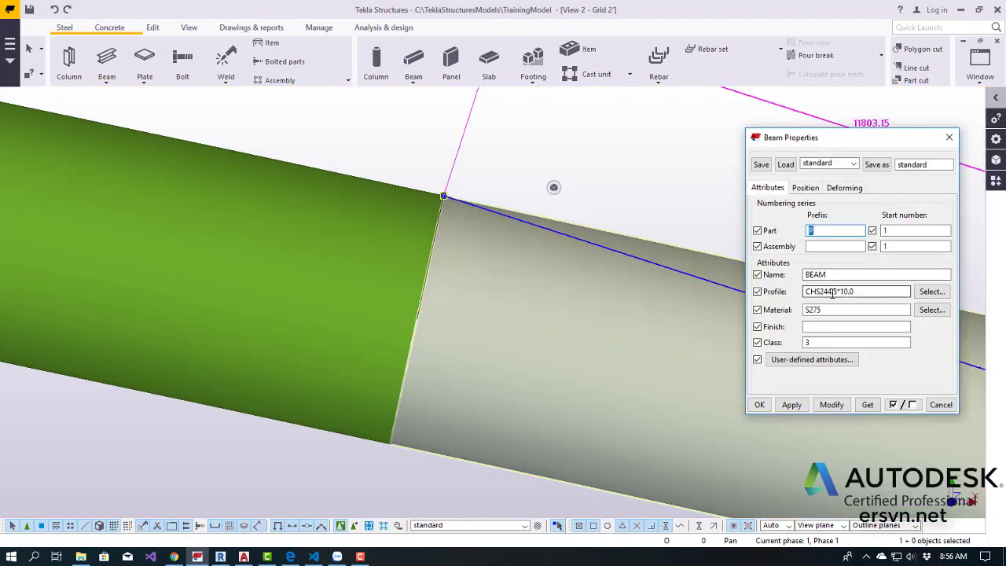
left_click(931, 291)
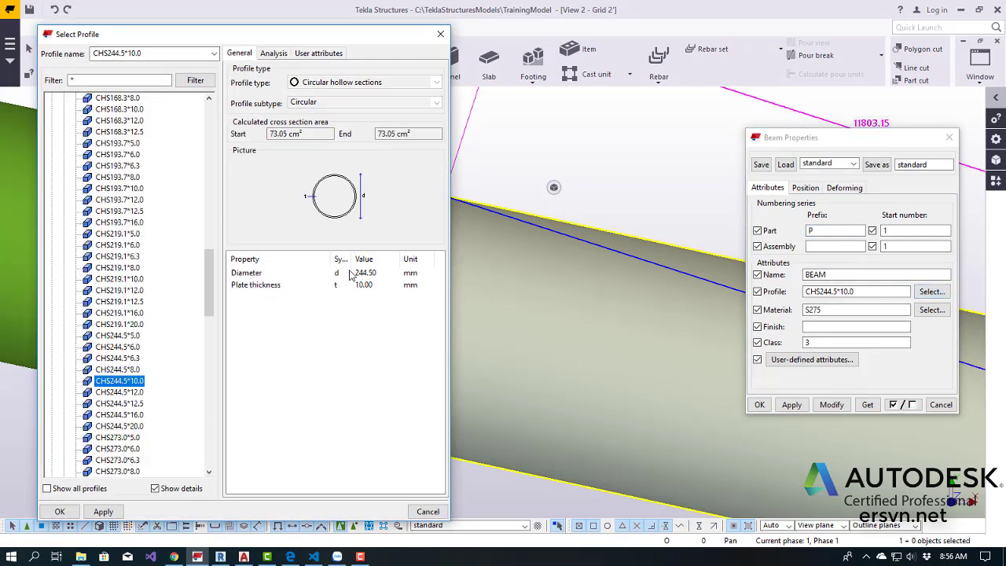
left_click(364, 273)
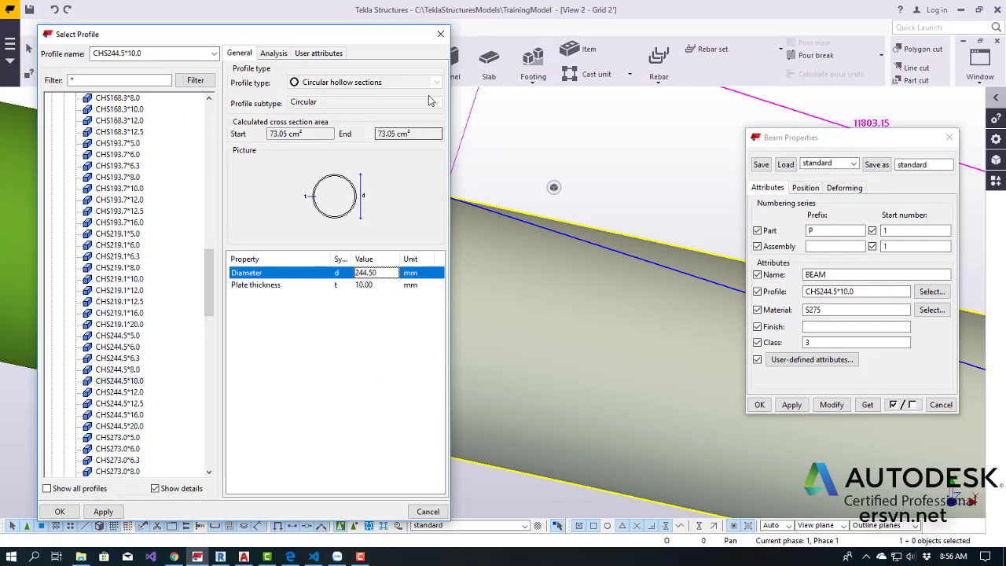
left_click(441, 34)
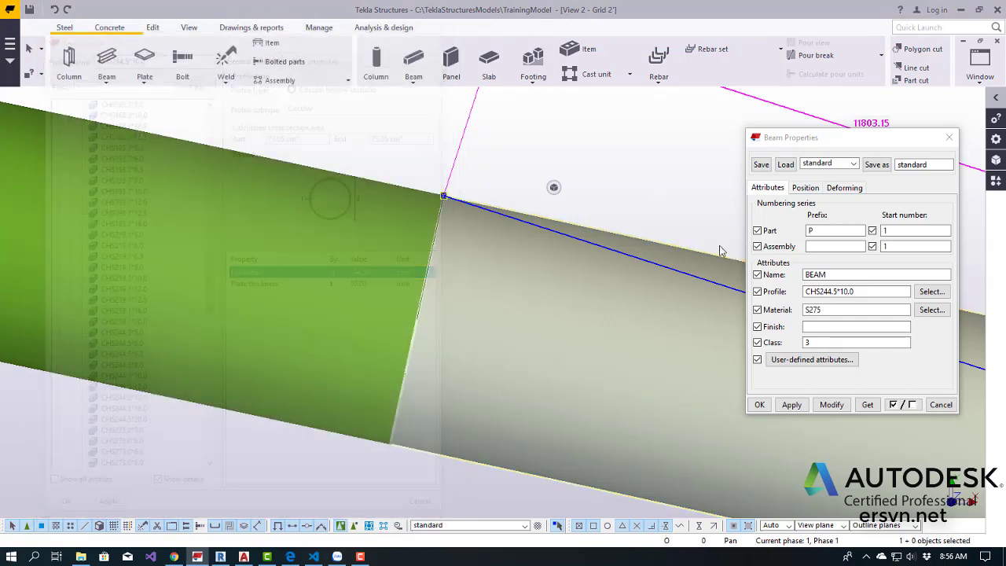
- Copy the 244.5 diameter from the Profile field and cancel the beam properties
left_click(825, 291)
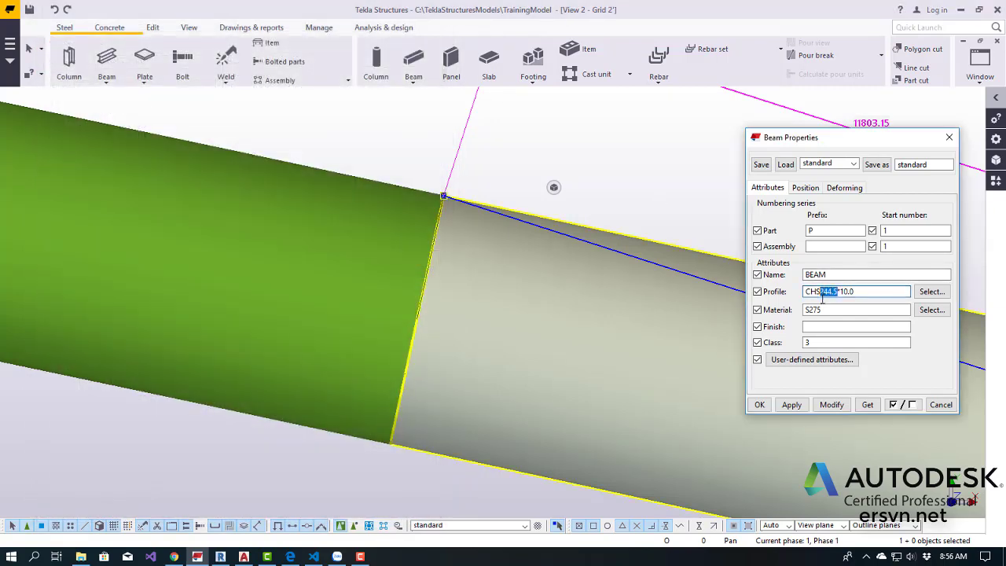
right_click(827, 297)
left_click(850, 333)
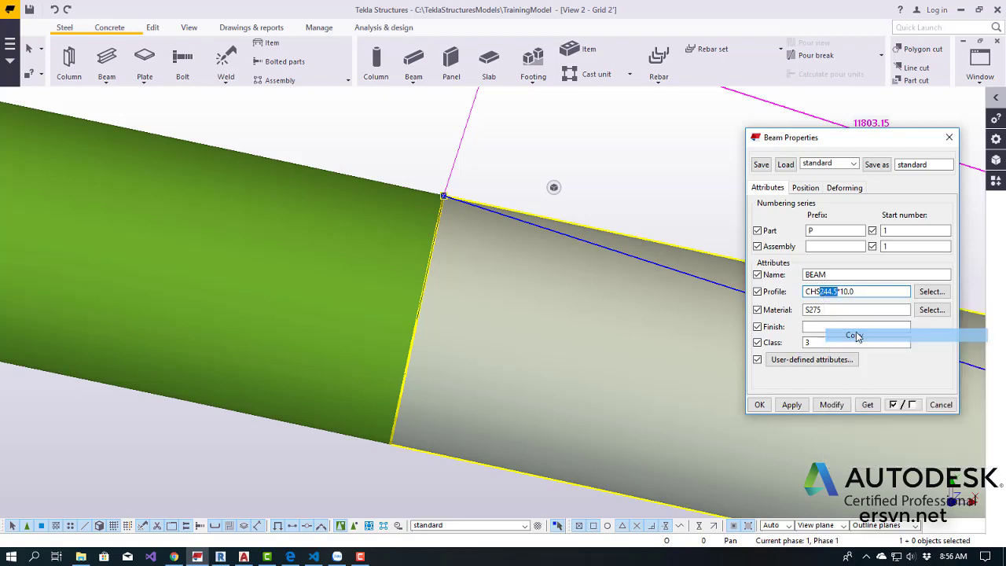
left_click(831, 406)
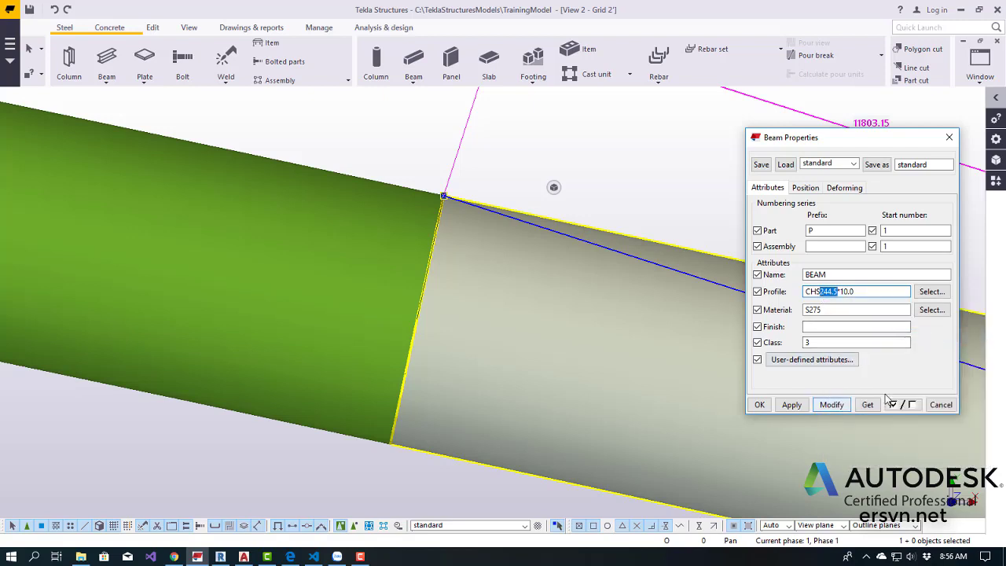
left_click(940, 405)
left_click(629, 176)
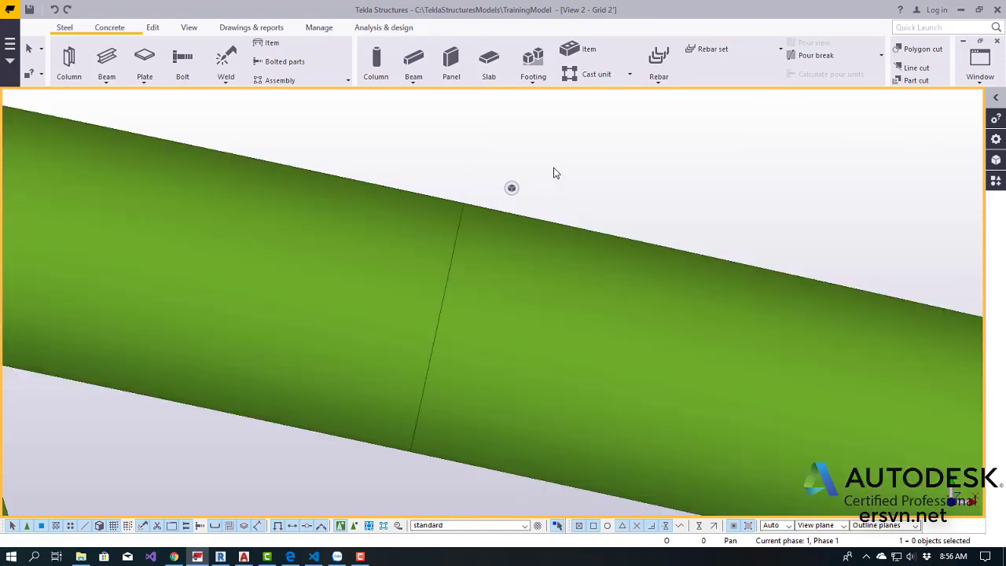
- Change the snap depth from Auto to Plane and bring up the Edit > Points commands
middle_click_drag(574, 159, 582, 150)
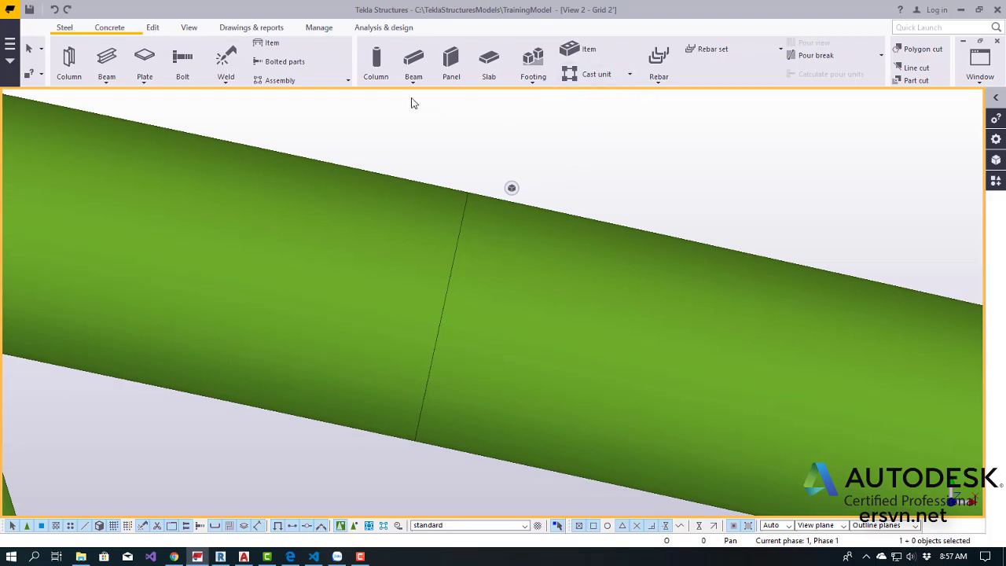
left_click(153, 29)
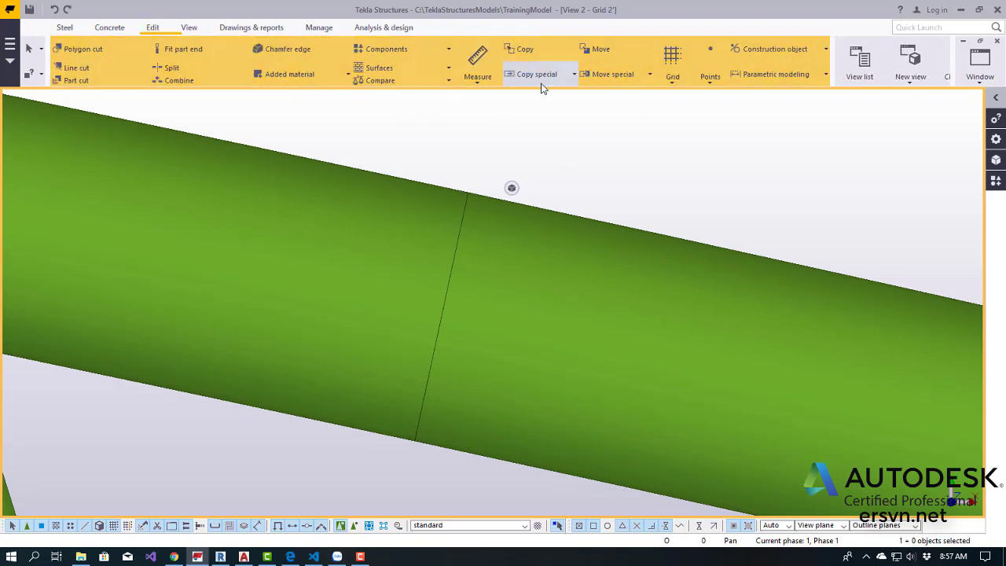
left_click(708, 77)
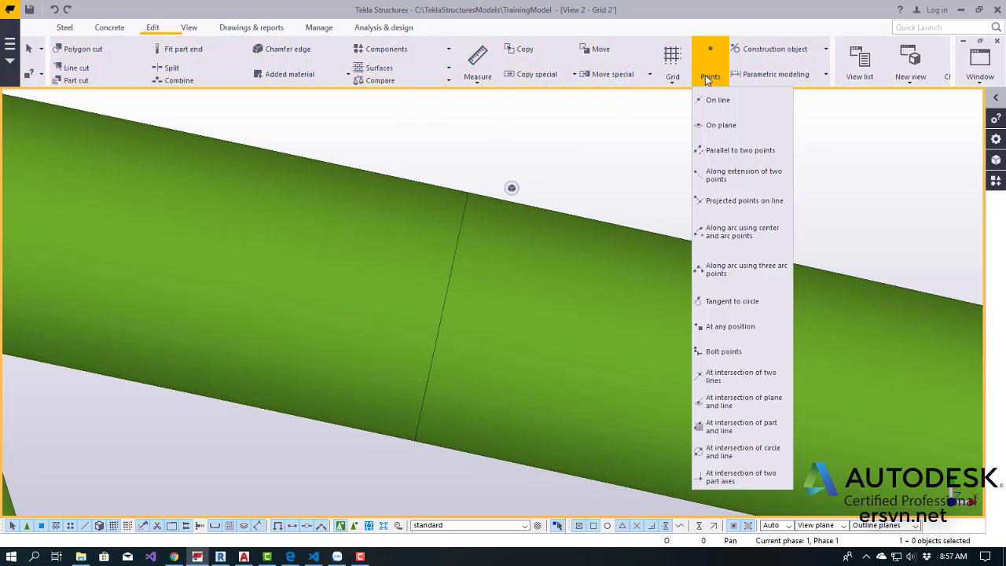
left_click(498, 493)
left_click(786, 526)
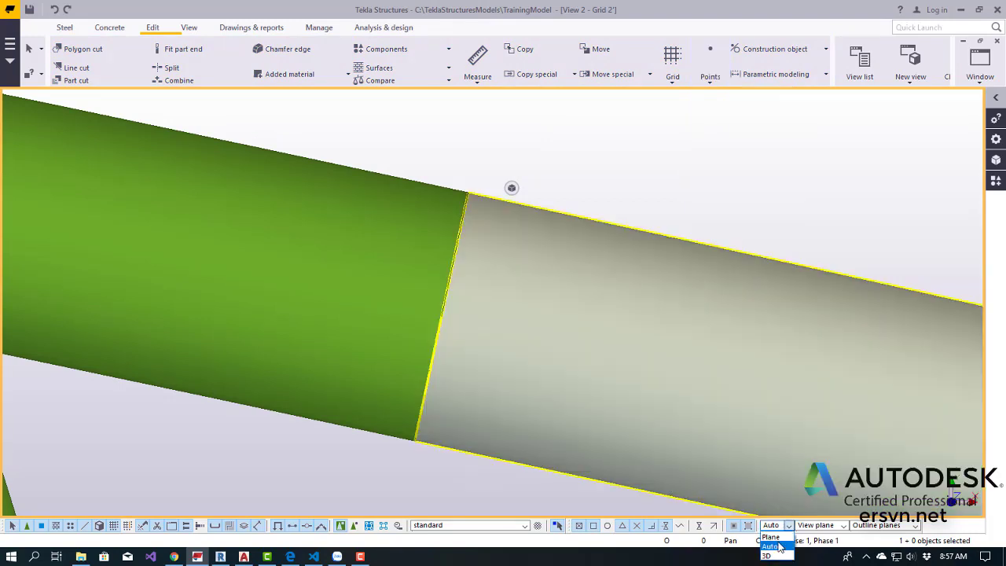
left_click(771, 537)
left_click(621, 193)
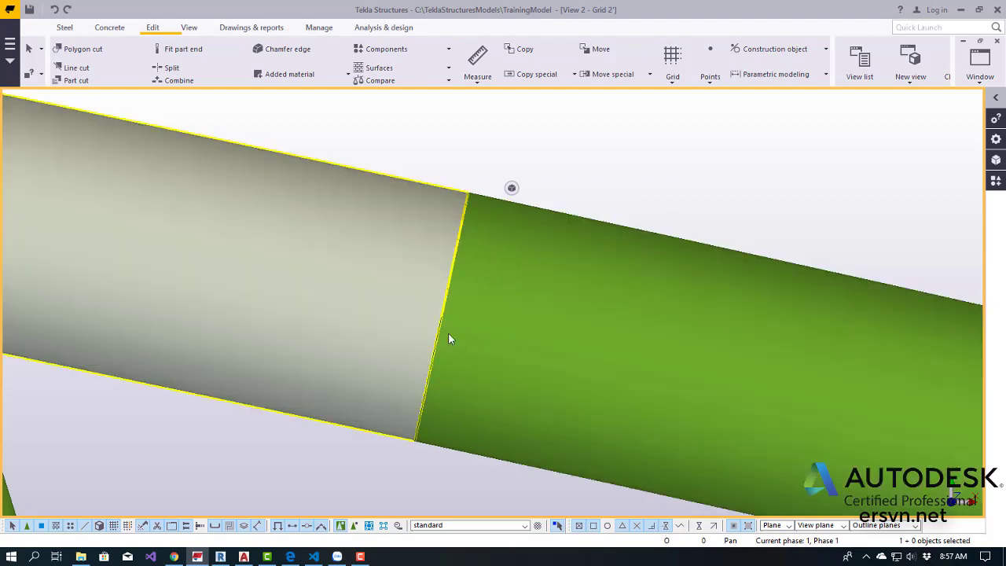
left_click(441, 155)
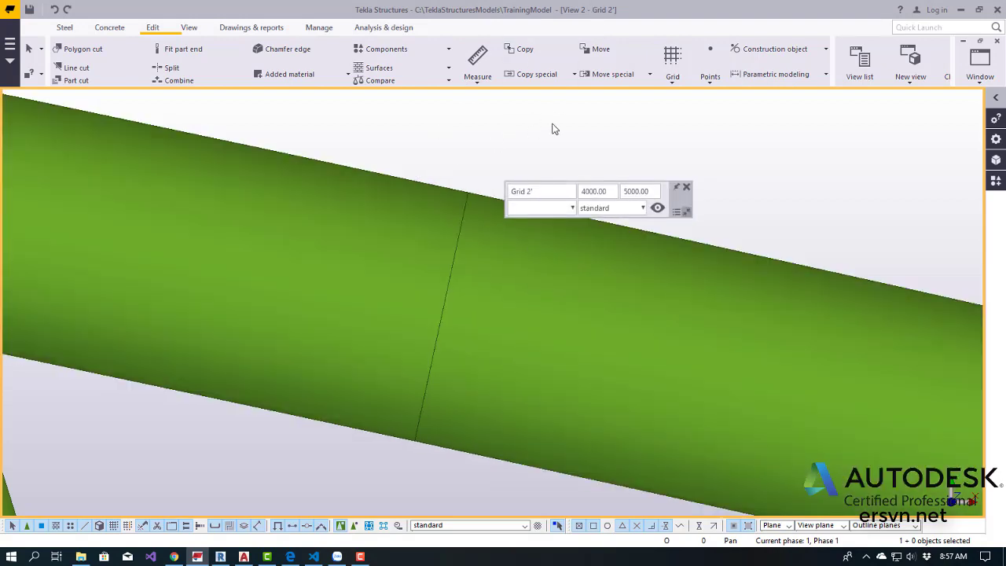
left_click(712, 73)
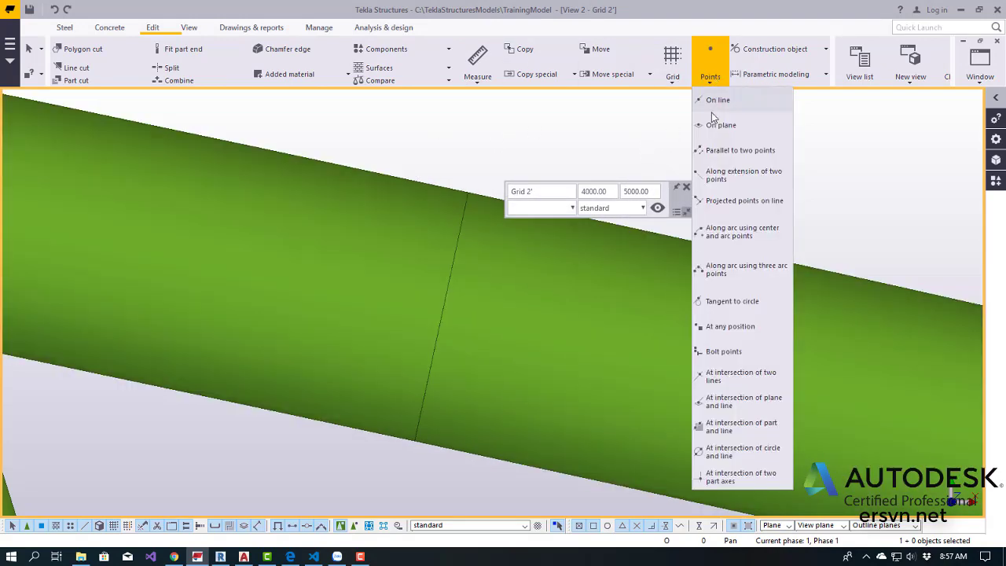
- Start the At any position point command and orbit in close to the seam's lower end
left_click(731, 327)
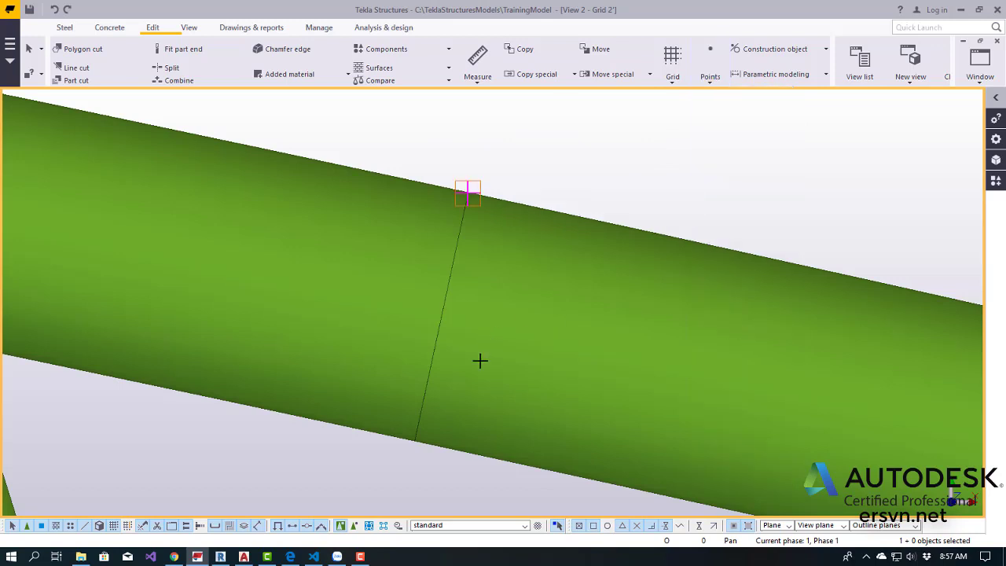
scroll(417, 445, "up", 2)
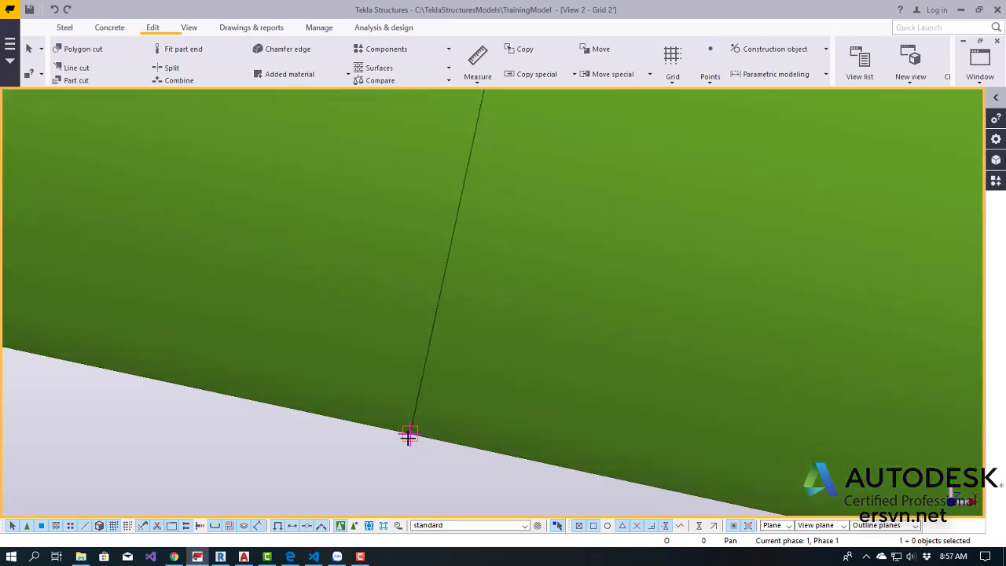
middle_click_drag(412, 435, 415, 395)
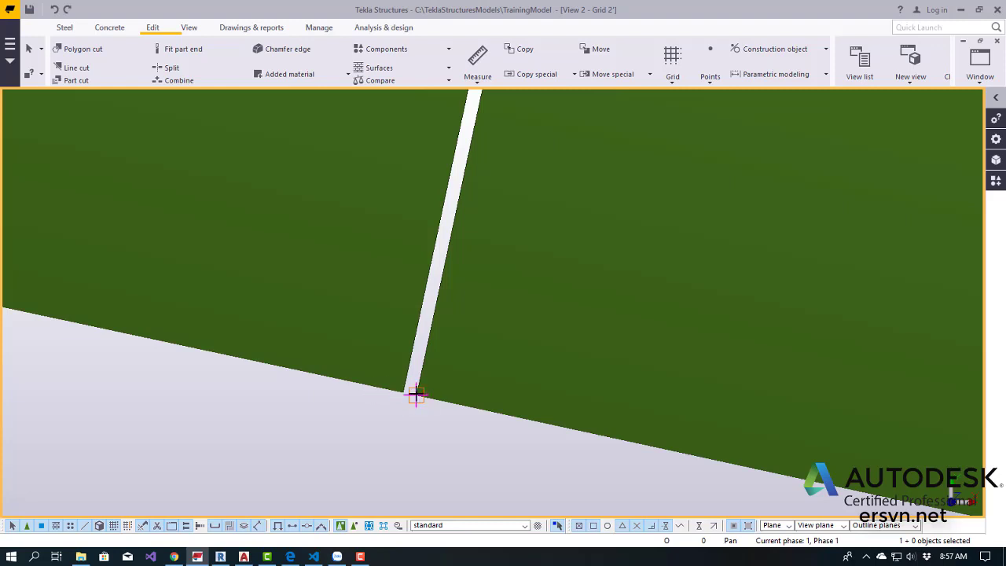
middle_click_drag(445, 422, 492, 364, "ctrl")
mouse_move(568, 207)
middle_mouse_down("ctrl")
mouse_move(498, 420)
mouse_move(503, 355)
middle_mouse_up("ctrl")
mouse_move(544, 144)
middle_mouse_down("ctrl")
mouse_move(539, 131)
mouse_move(455, 136)
mouse_move(469, 198)
mouse_move(454, 145)
mouse_move(494, 168)
mouse_move(501, 250)
middle_mouse_up("ctrl")
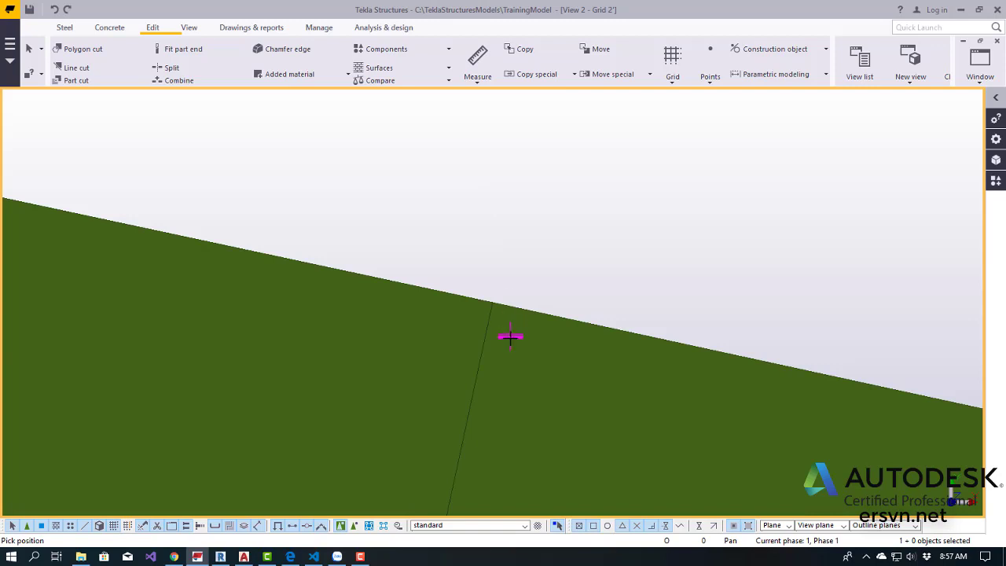
- Interrupt the point command and zoom and pan to centre the seam
right_click(516, 199)
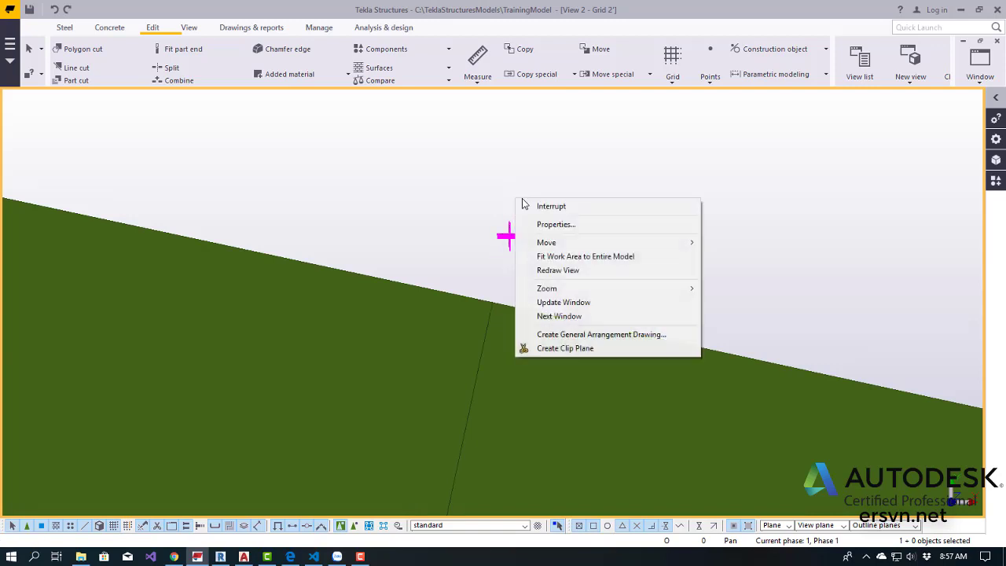
left_click(530, 204)
middle_click_drag(495, 300, 495, 190)
scroll(490, 330, "down", 2)
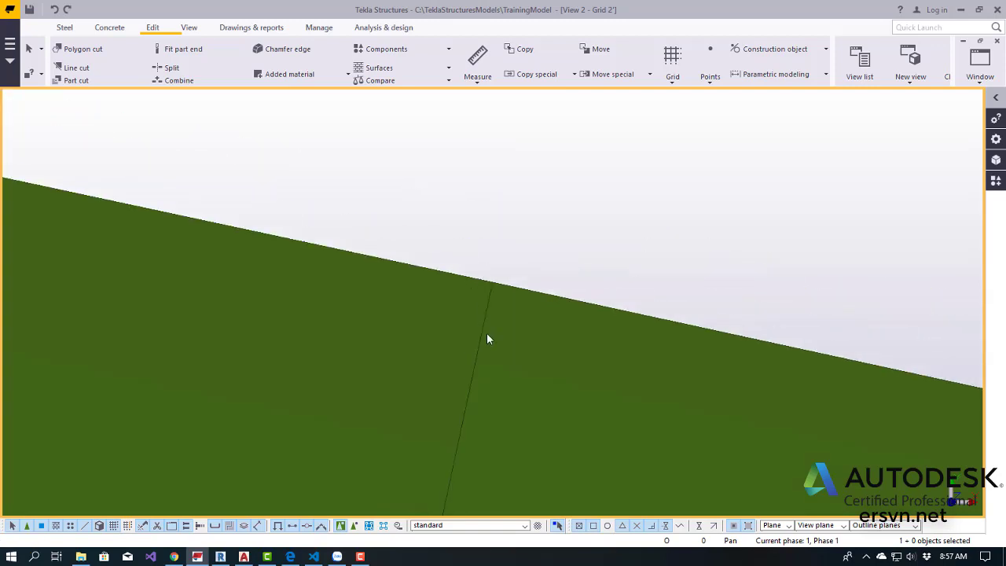
scroll(487, 332, "down", 1)
mouse_move(495, 323)
middle_mouse_down()
mouse_move(529, 176)
mouse_move(529, 227)
middle_mouse_up()
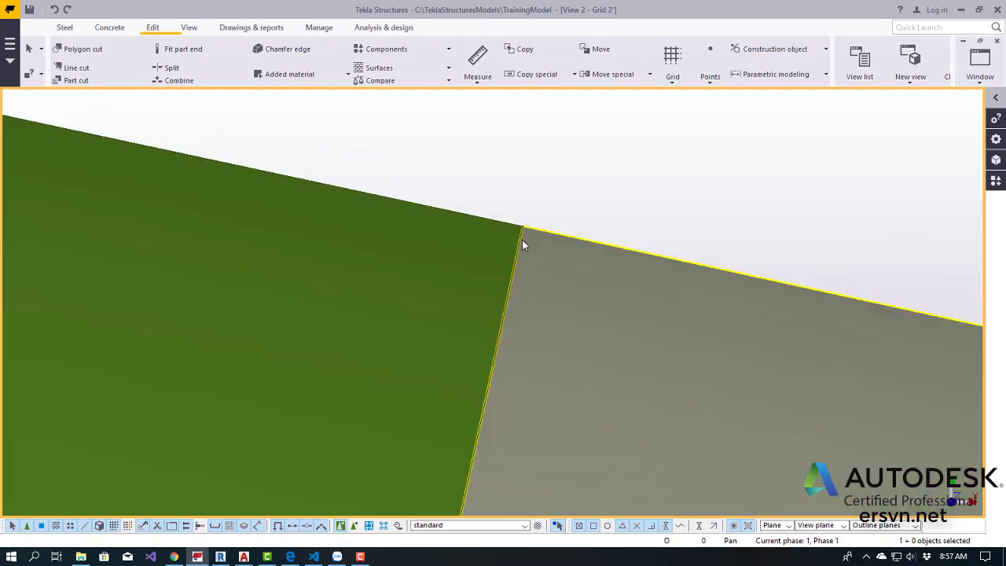
scroll(529, 227, "down", 1)
scroll(530, 225, "down", 2)
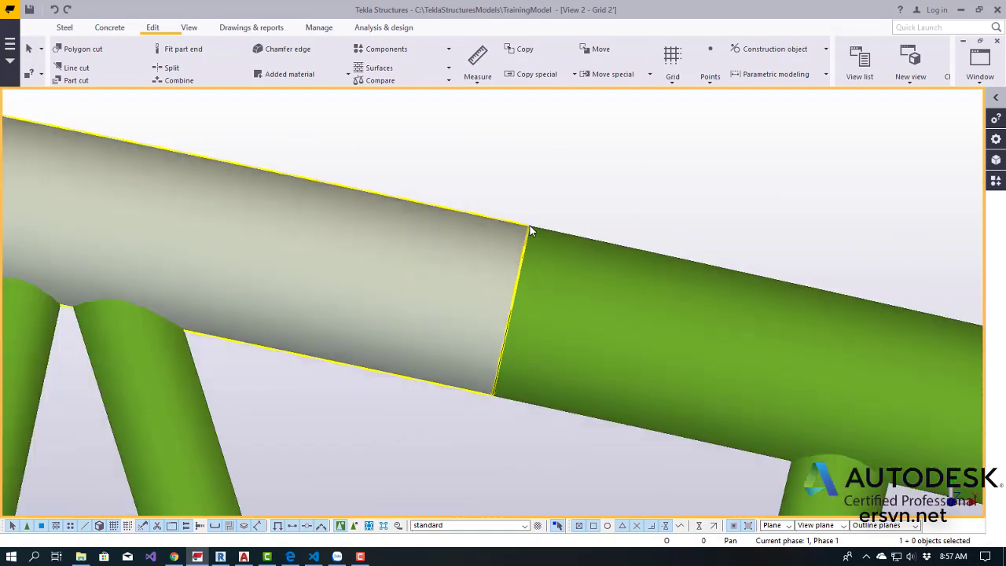
middle_click_drag(530, 225, 494, 382)
scroll(498, 385, "up", 3)
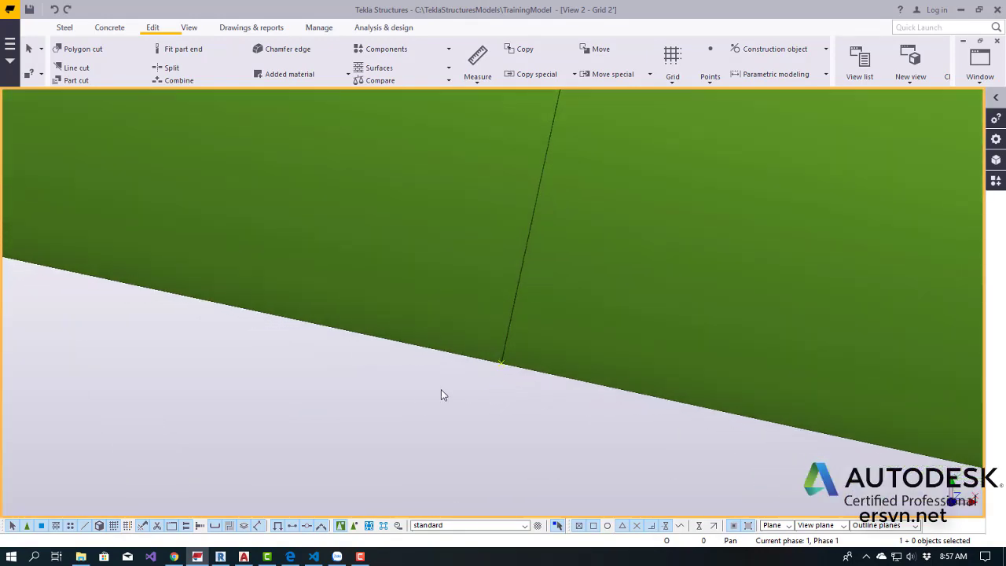
- Check the right-hand tube's properties, then box-select the point at the seam's lower end
left_click(519, 352)
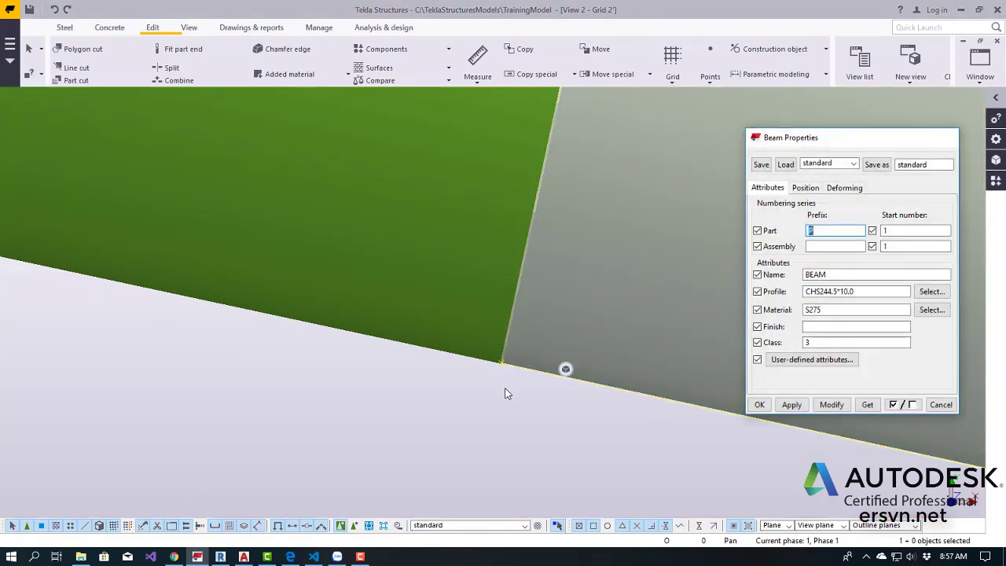
key("Escape")
left_click(500, 408)
left_click_drag(415, 415, 536, 344)
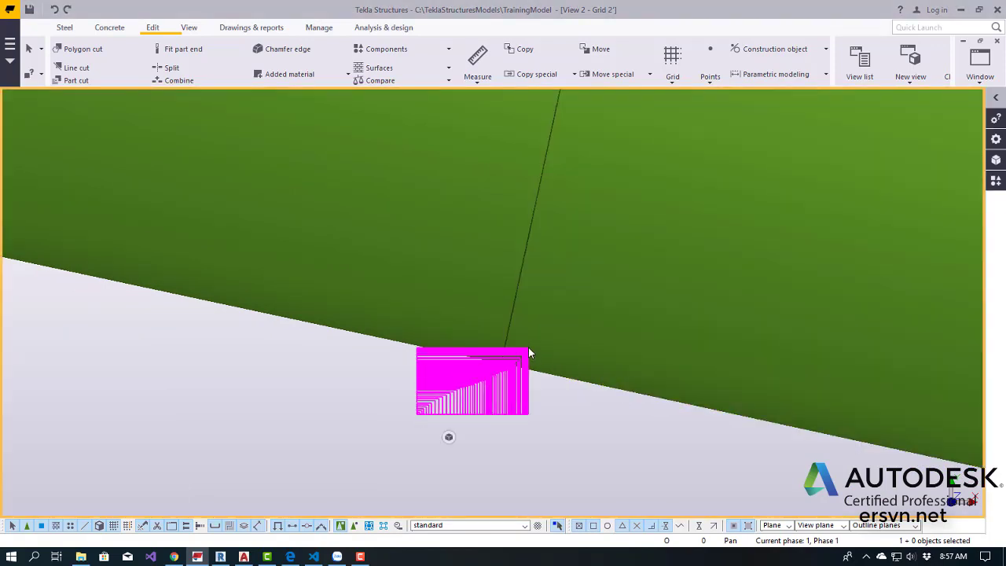
right_click(470, 417)
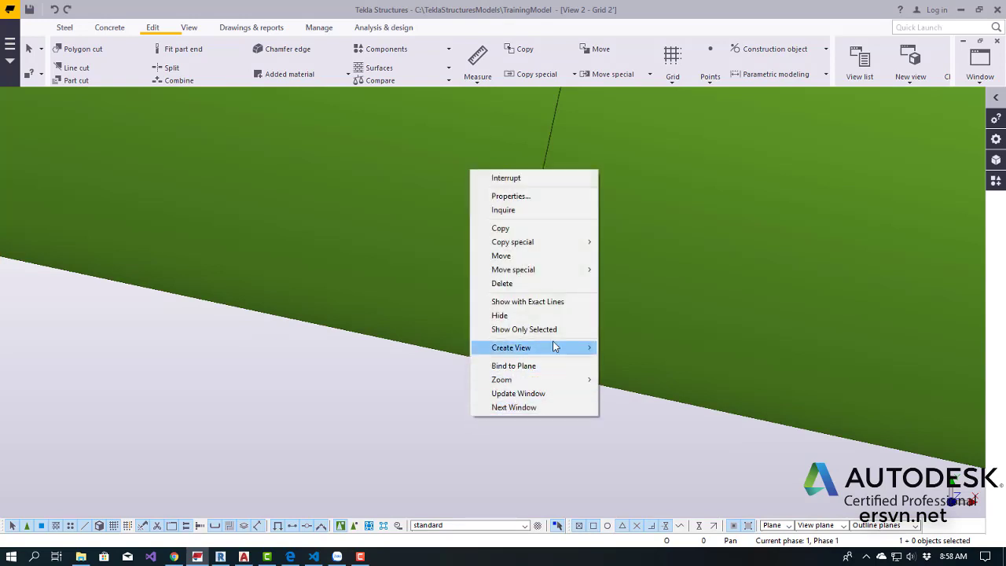
- Copy the seam point 244 mm along the splice line to its upper end, then interrupt
left_click(572, 230)
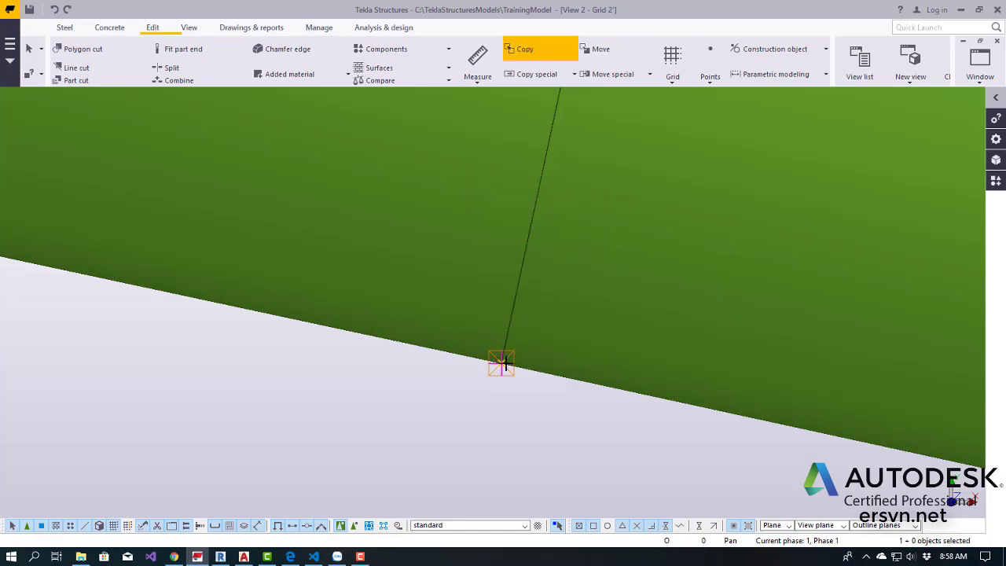
middle_click_drag(533, 361, 522, 378)
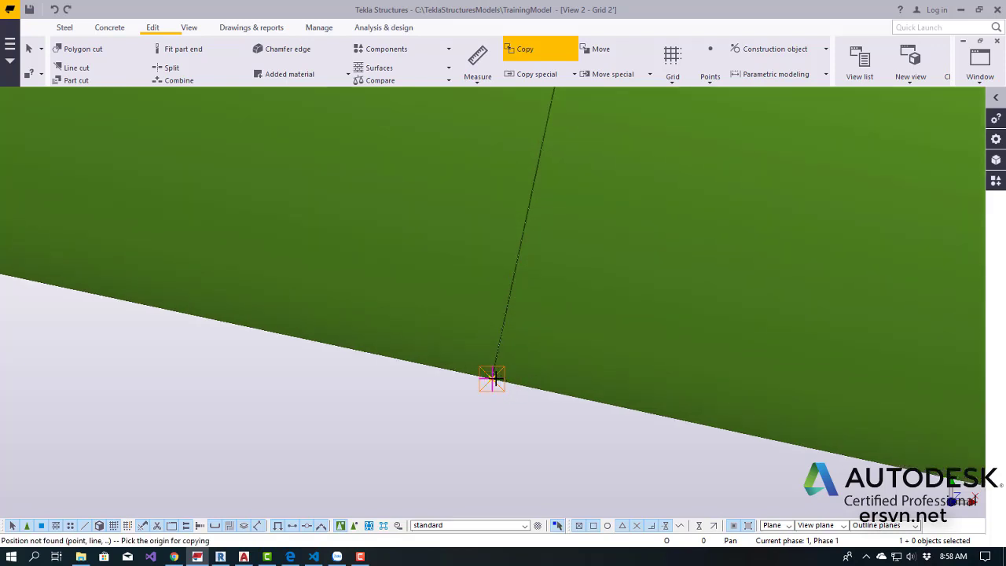
middle_click_drag(492, 380, 485, 386, "ctrl")
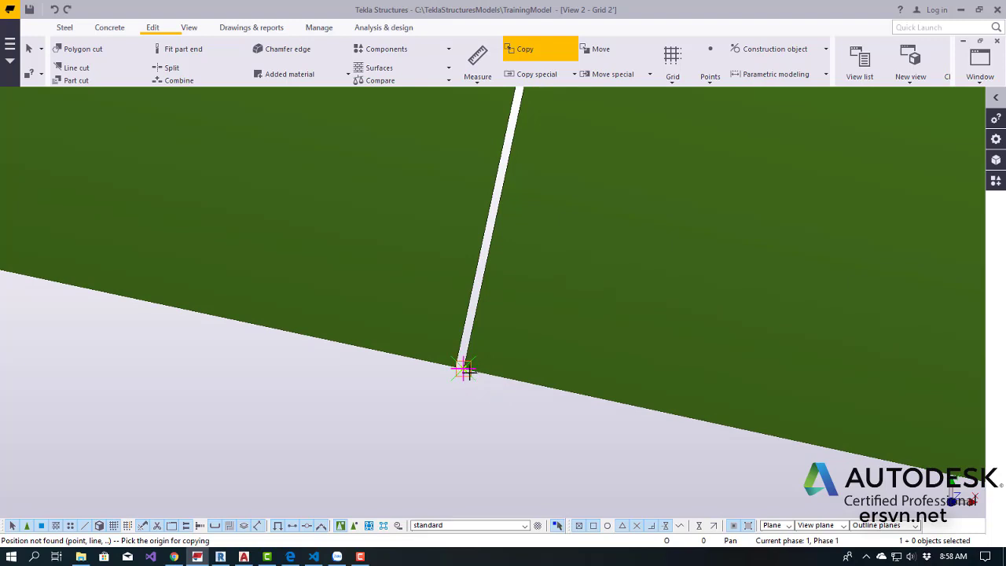
left_click(465, 368)
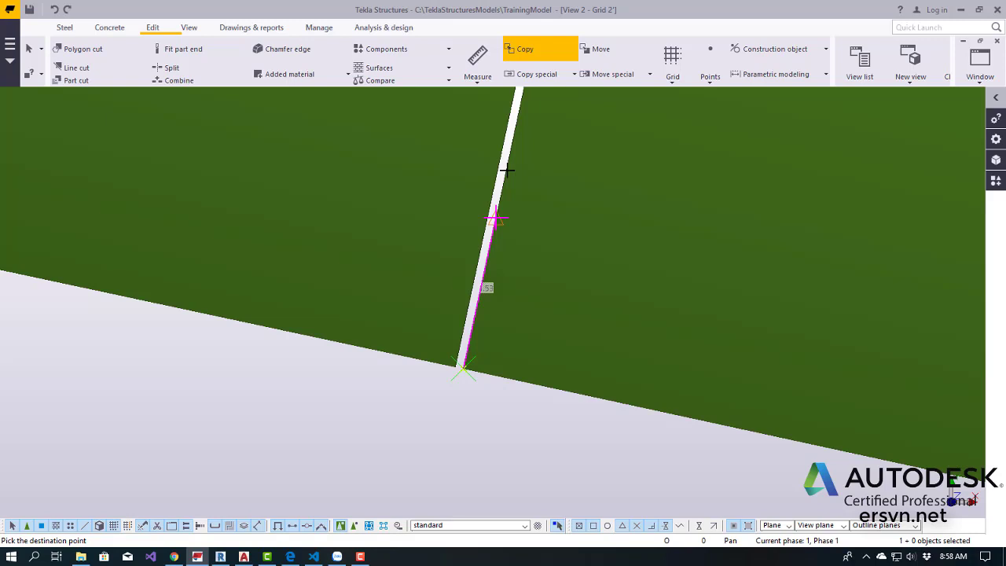
type("2")
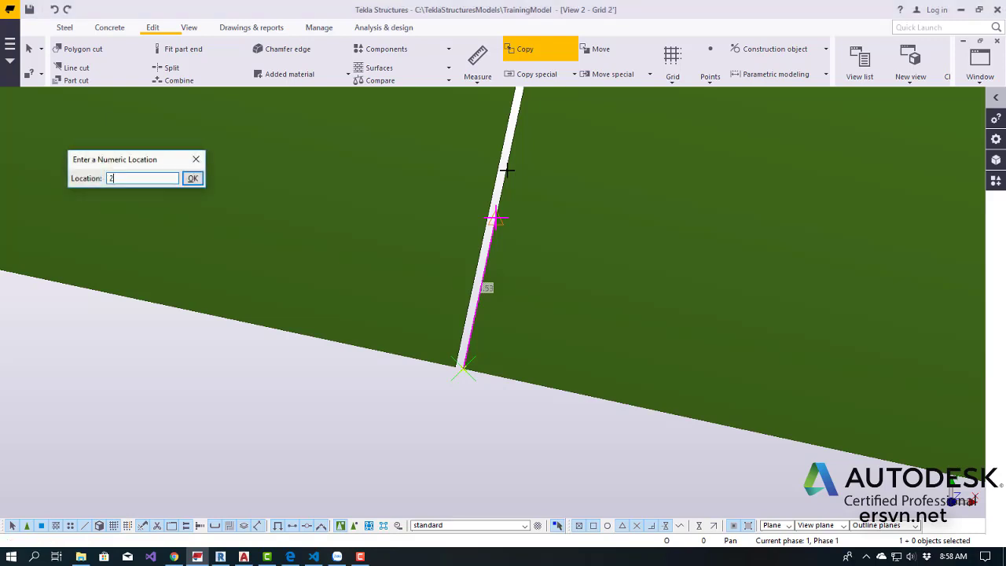
type("44.5")
key("Return")
scroll(510, 296, "down", 2)
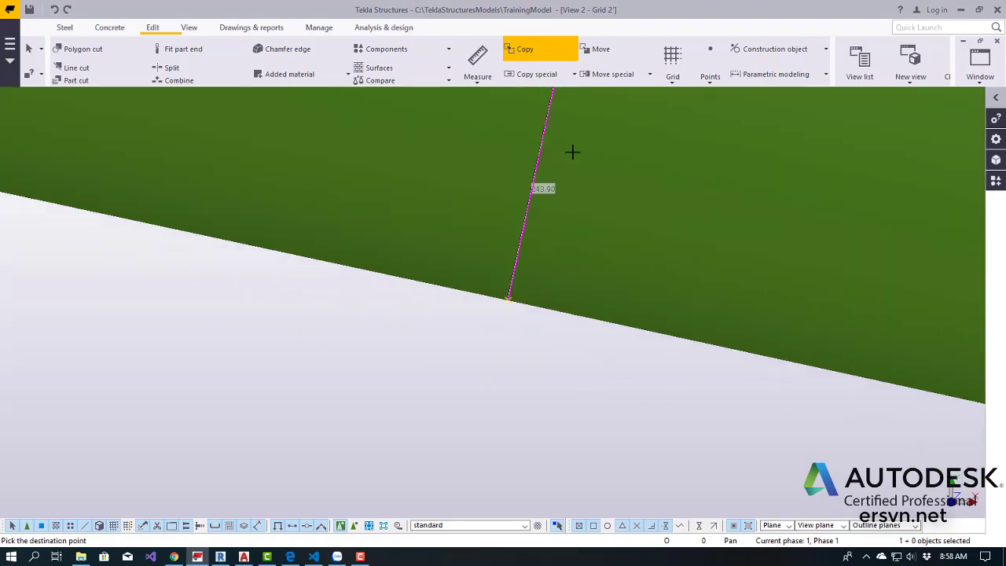
middle_click_drag(572, 151, 492, 375)
scroll(476, 325, "down", 2)
scroll(477, 280, "down", 2)
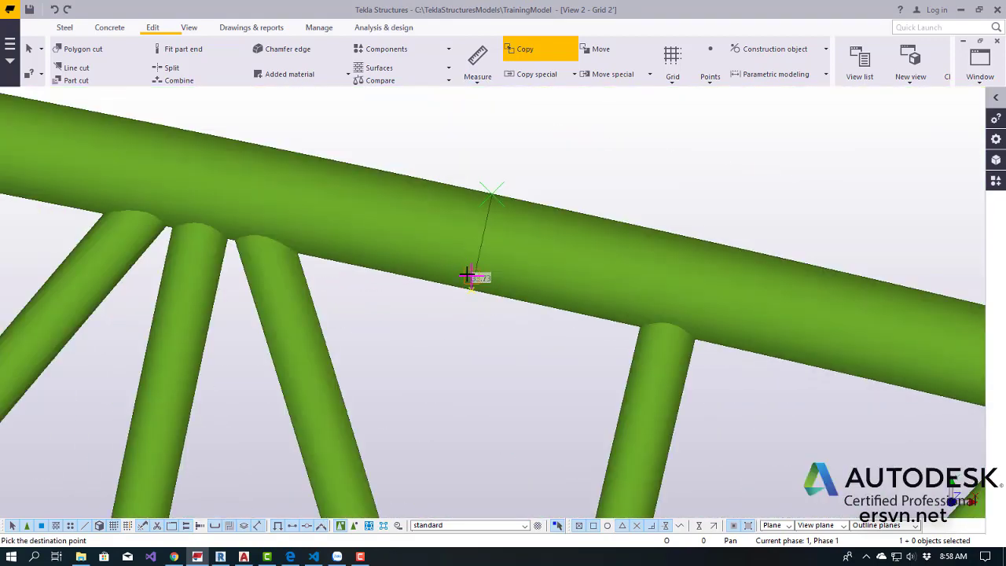
right_click(521, 147)
left_click(548, 147)
- Zoom back to the splice and reselect the construction point at the seam's lower end
scroll(487, 205, "up", 5)
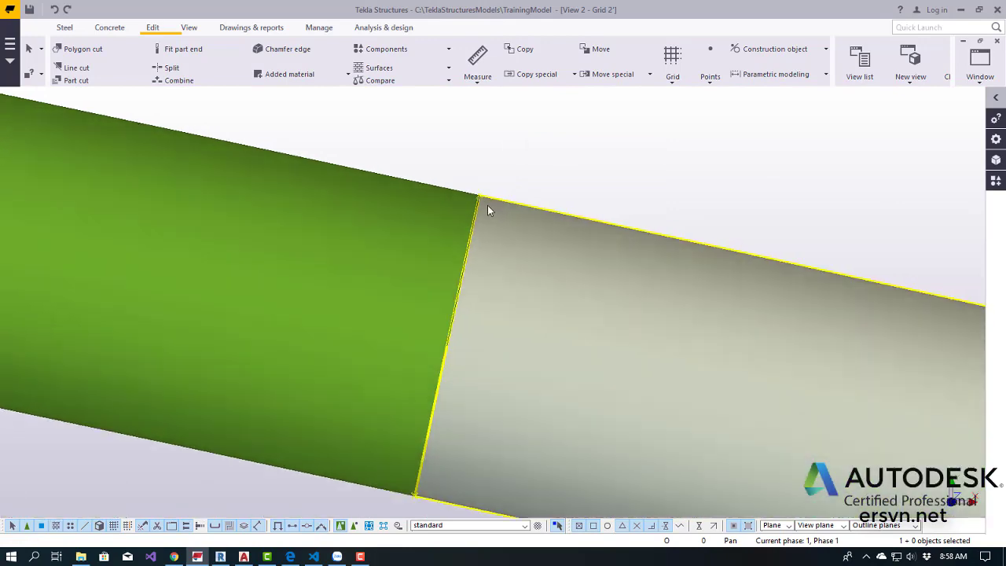
scroll(487, 205, "up", 2)
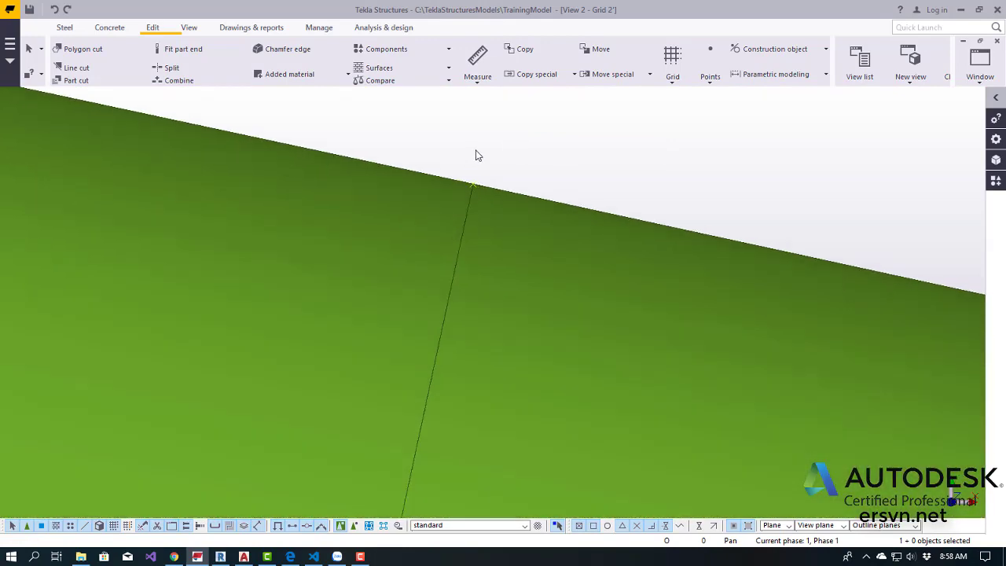
scroll(474, 152, "down", 3)
scroll(480, 152, "down", 2)
middle_click_drag(498, 142, 487, 202)
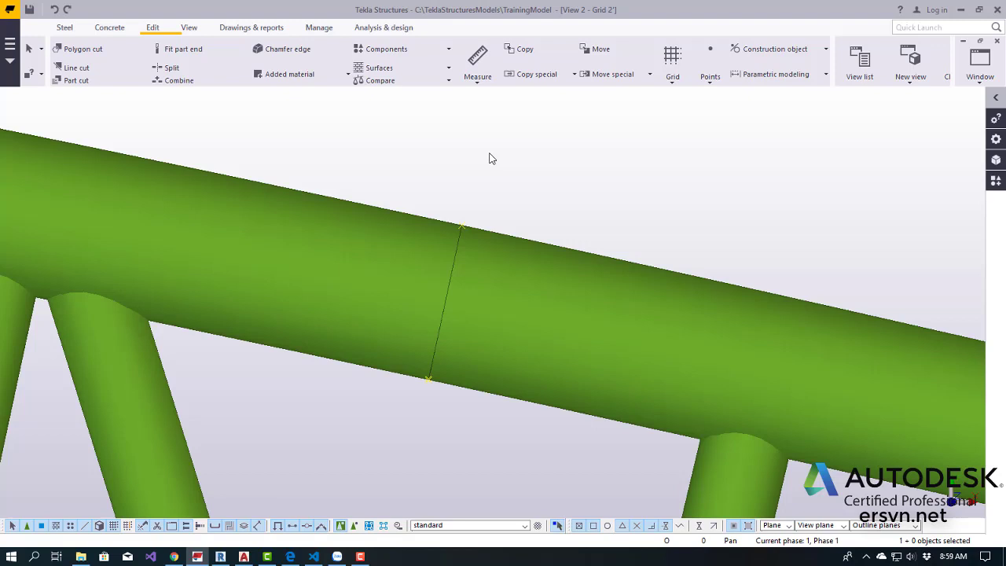
scroll(455, 220, "up", 2)
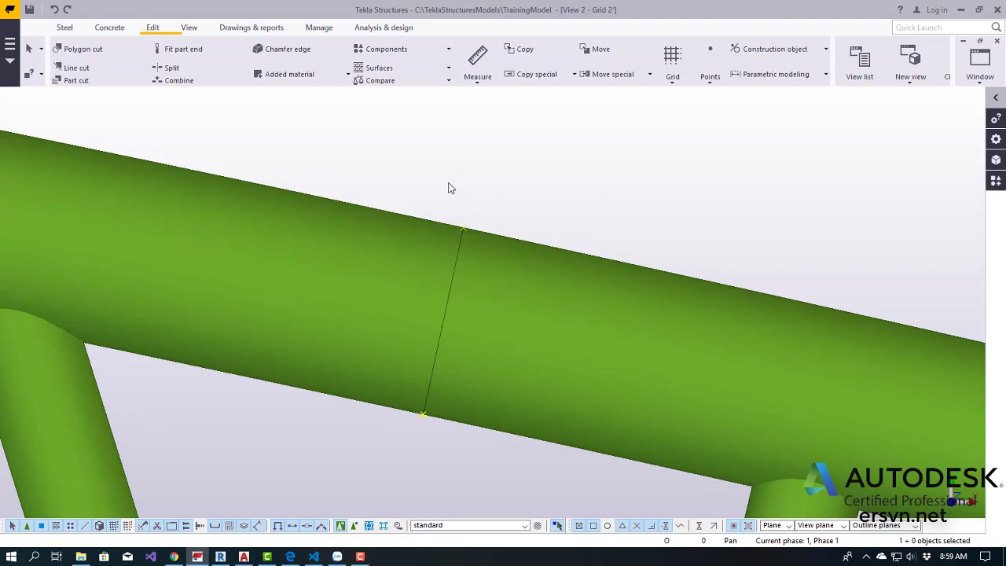
left_click_drag(452, 192, 491, 234)
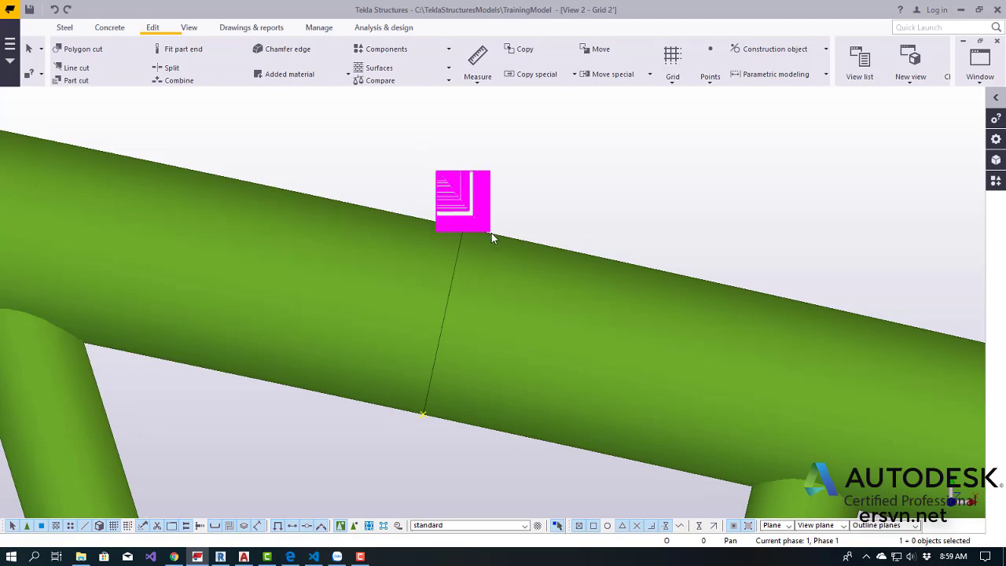
left_click(470, 166)
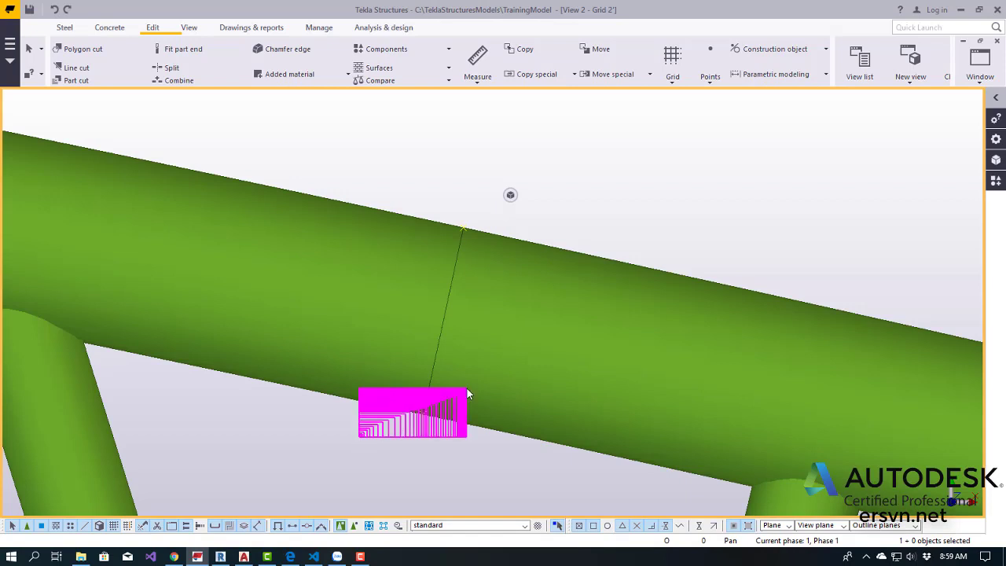
left_click(437, 407)
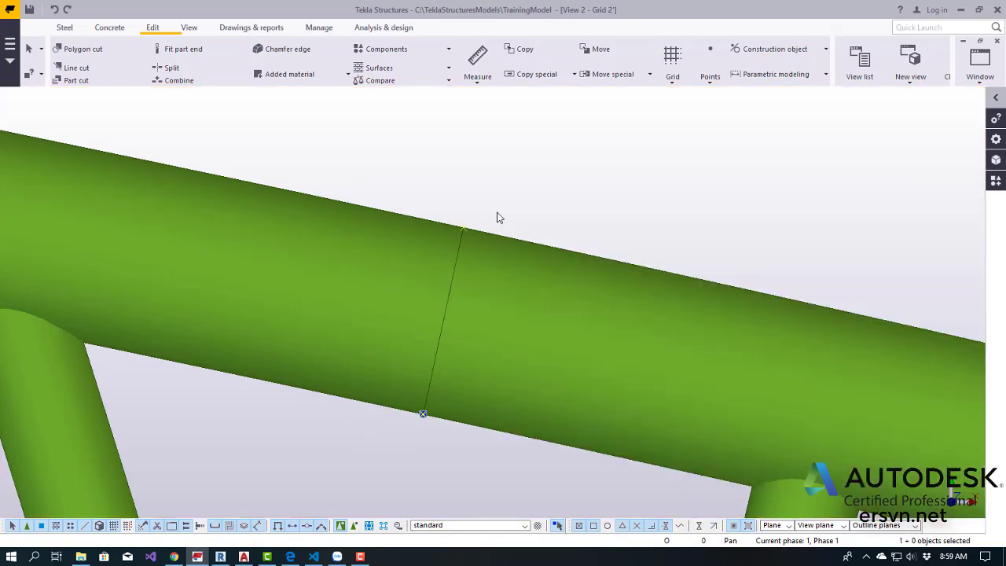
- Copy the lower splice point -122.25 from the splice end via Numeric Location
right_click(501, 183)
left_click(536, 239)
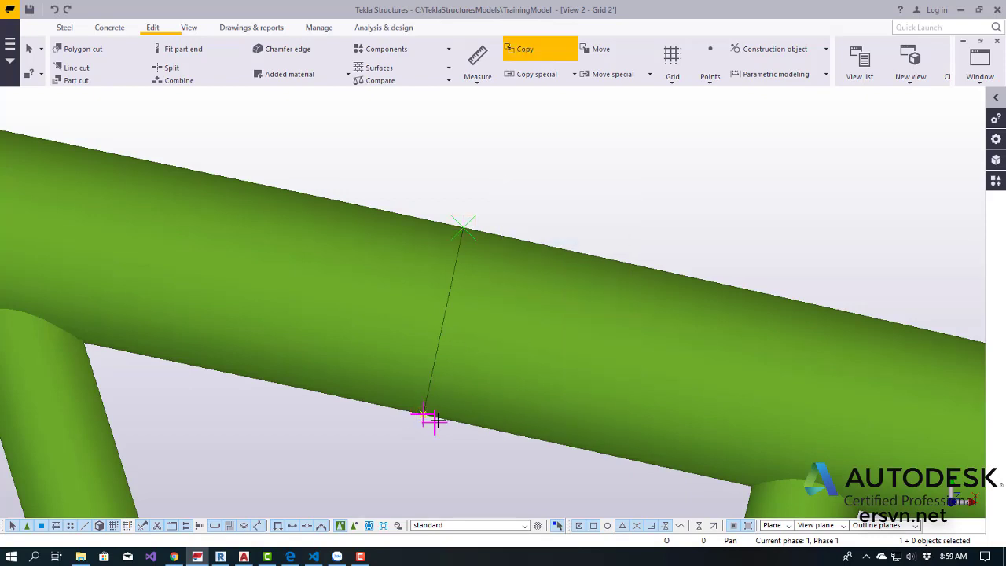
scroll(423, 414, "up", 2)
scroll(422, 417, "up", 2)
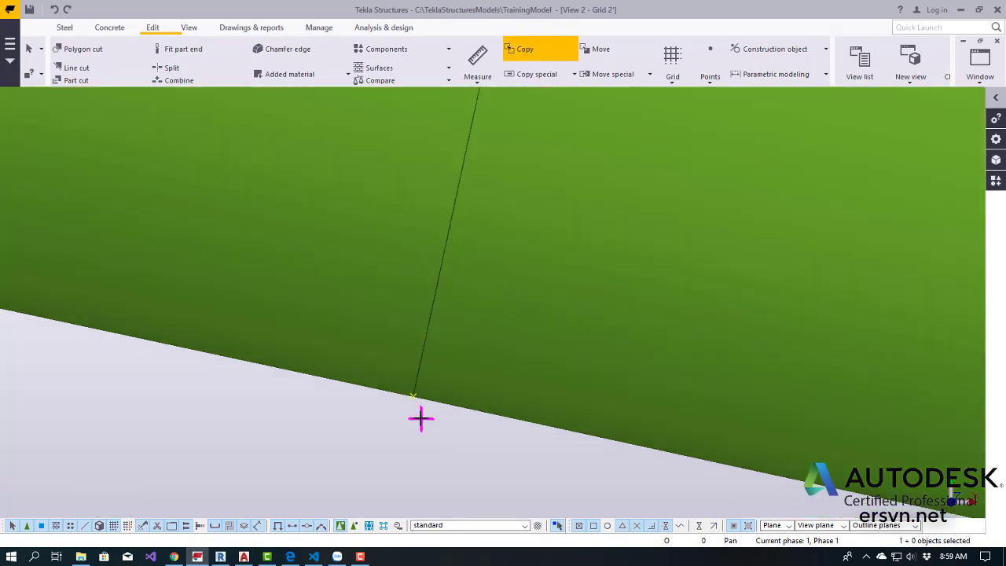
left_click(407, 381)
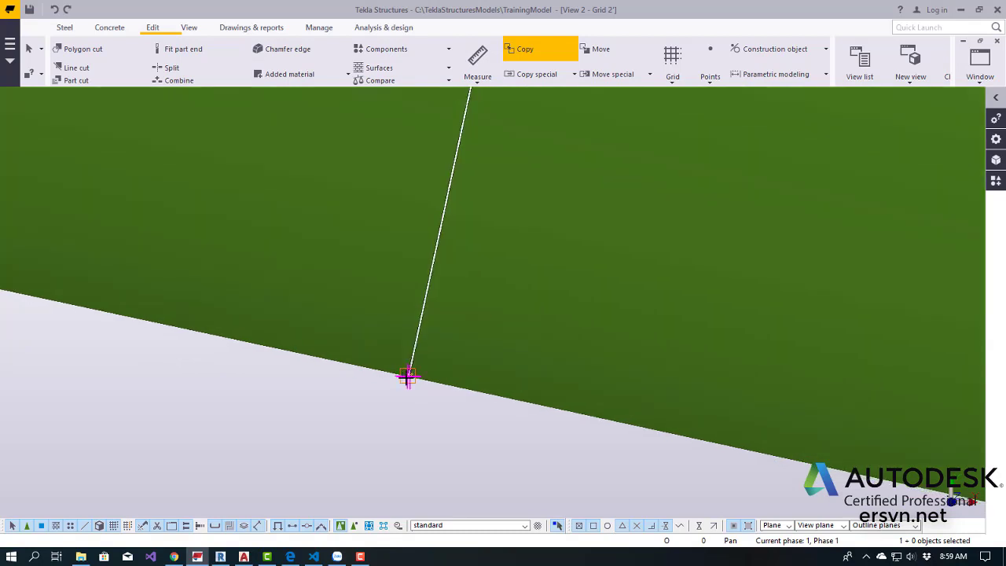
left_click(413, 376)
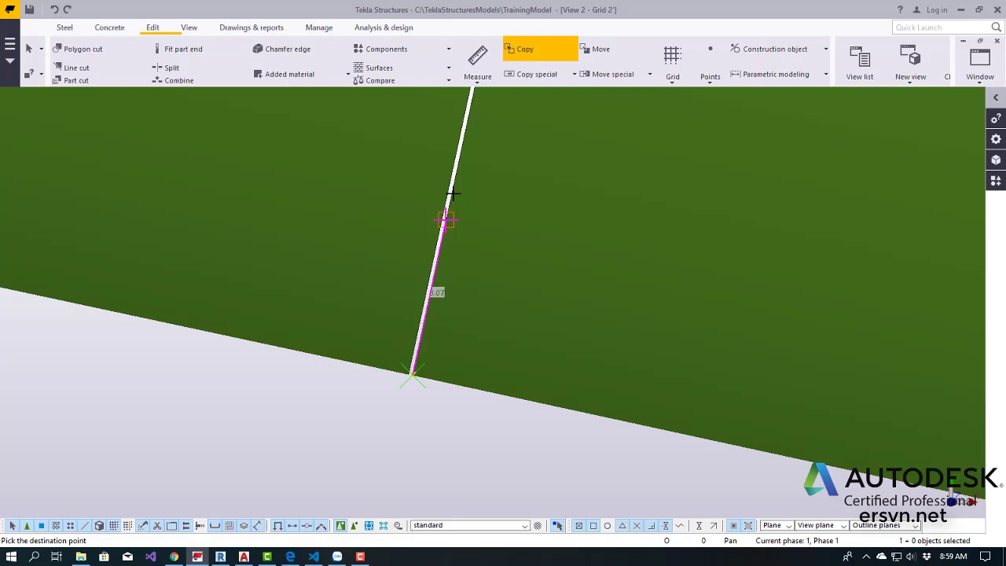
type("-122.25")
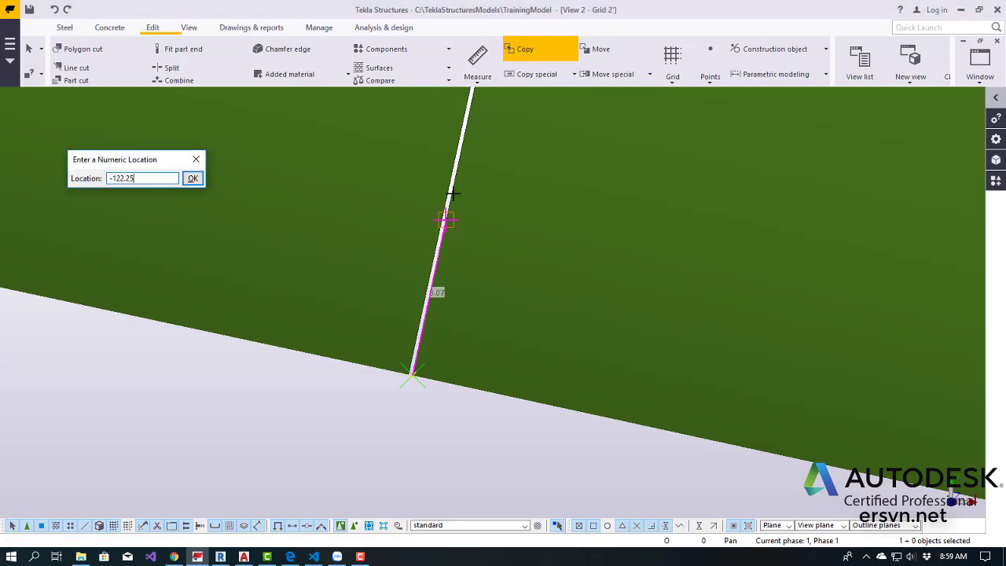
key("Return")
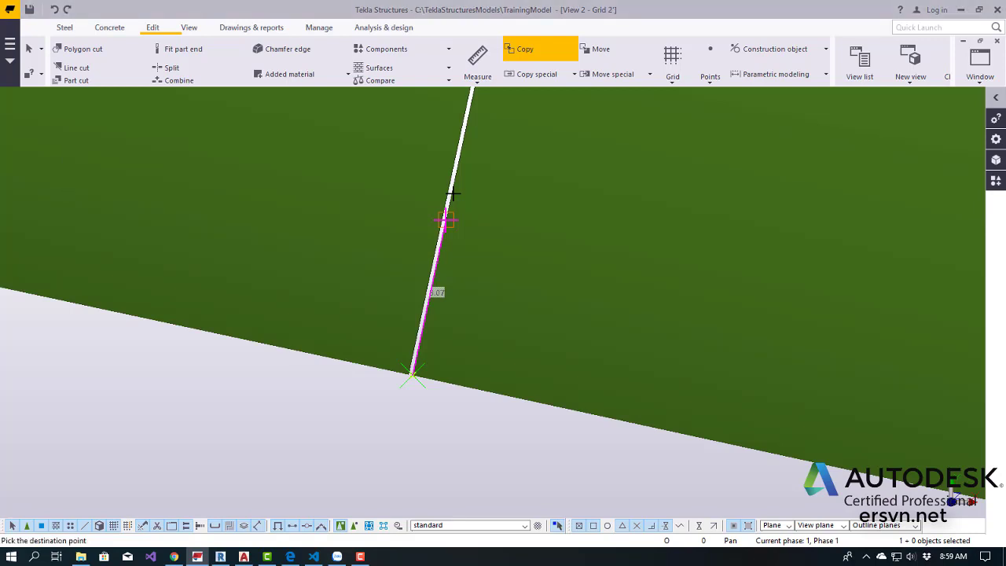
- End the copy command and orbit the view around the splice
scroll(422, 218, "down", 2)
scroll(418, 222, "down", 2)
scroll(414, 225, "down", 2)
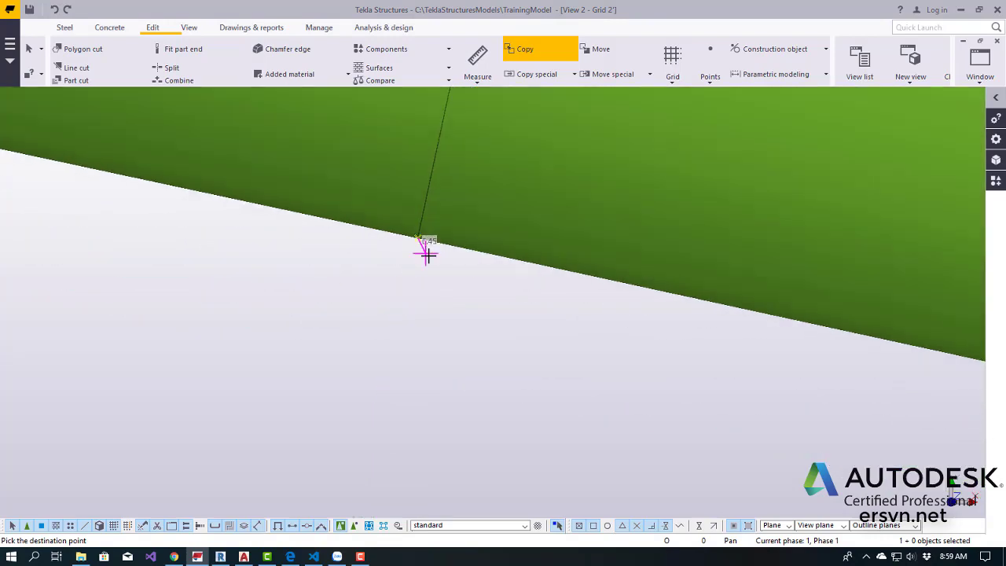
scroll(427, 252, "down", 2)
scroll(432, 301, "down", 2)
scroll(438, 292, "down", 1)
right_click(445, 337)
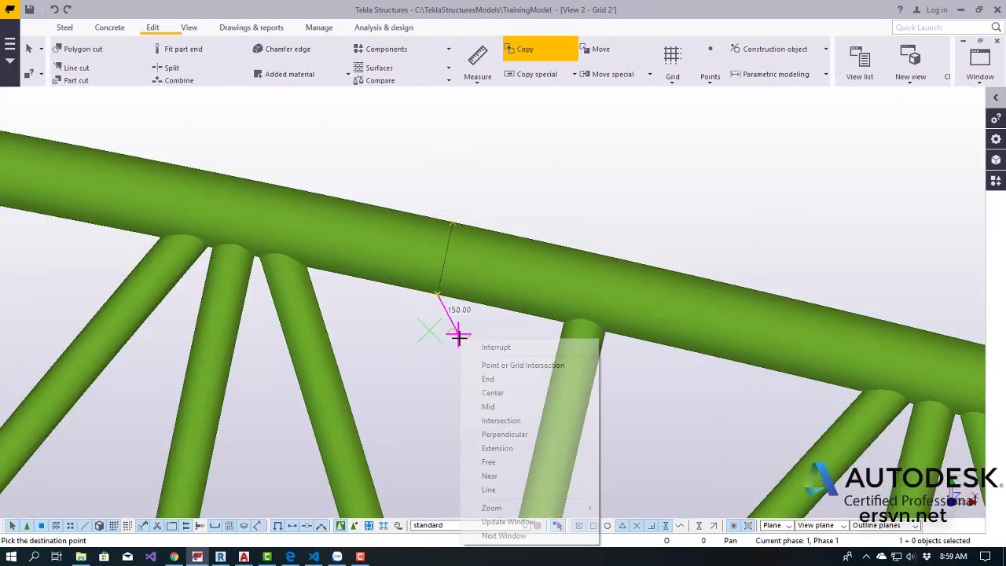
left_click(464, 343)
scroll(464, 343, "up", 1)
scroll(465, 348, "up", 1)
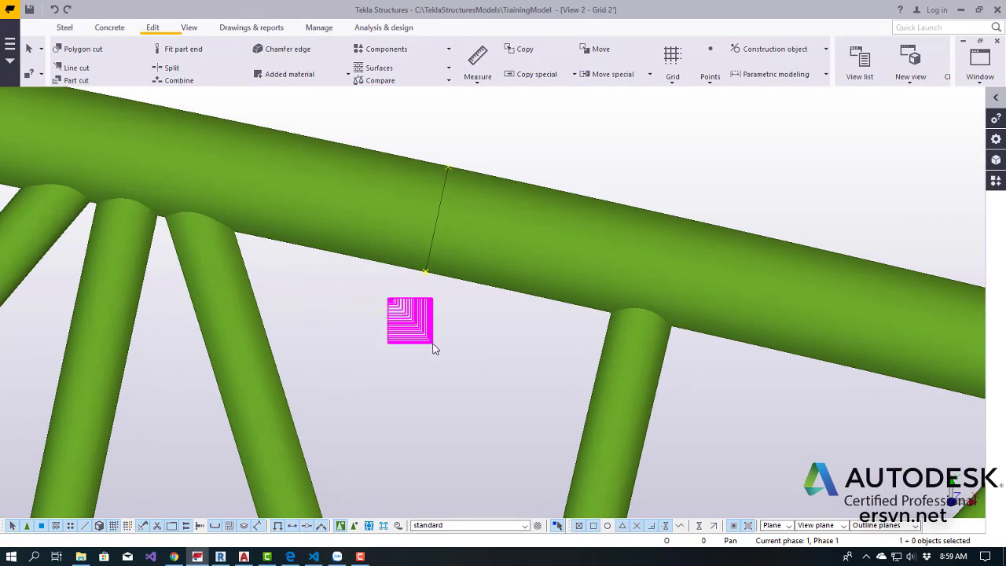
middle_click_drag(451, 317, 447, 161, "ctrl")
scroll(447, 162, "up", 2)
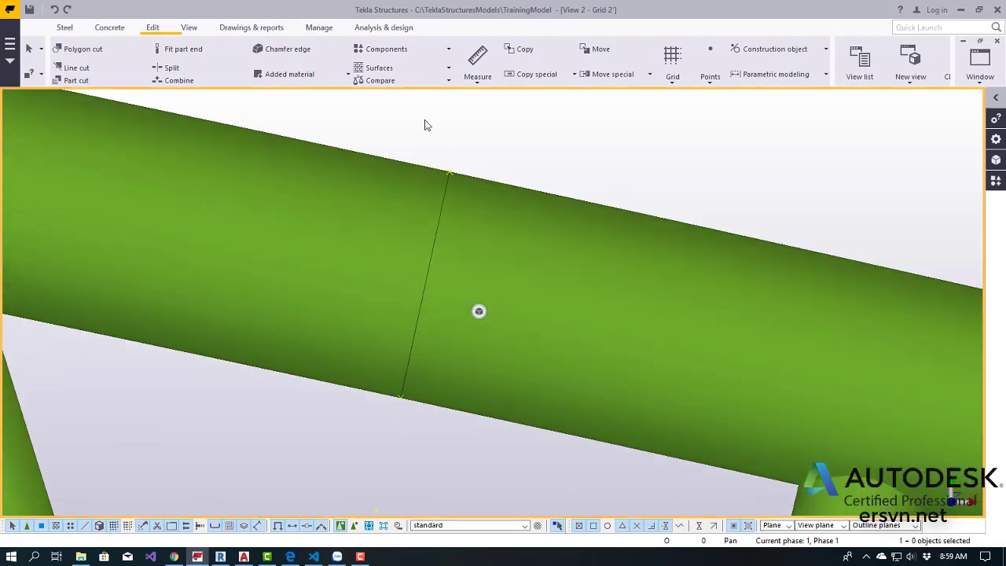
- Copy the upper splice point -122.25 from its end, then interrupt the copy
right_click(519, 112)
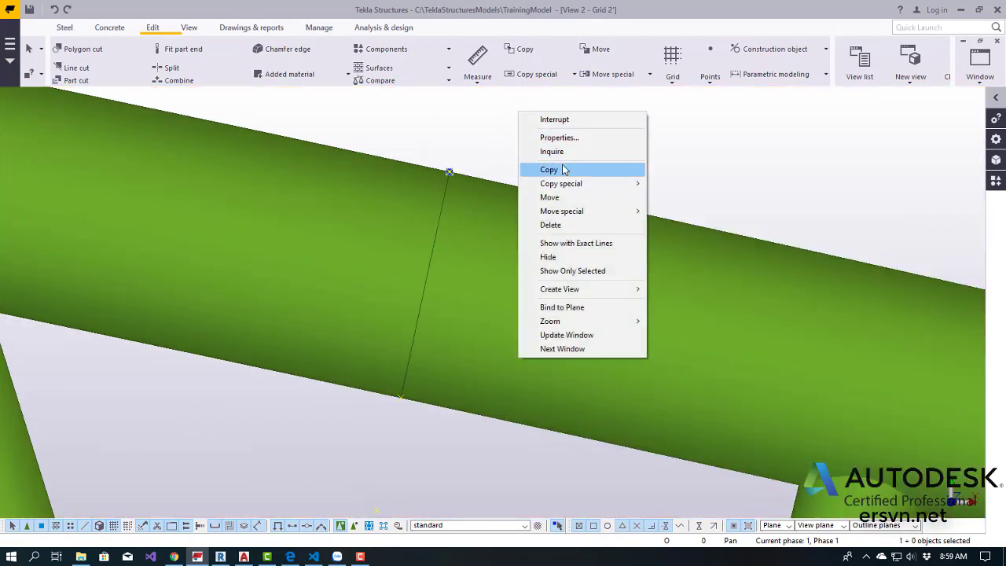
left_click(564, 169)
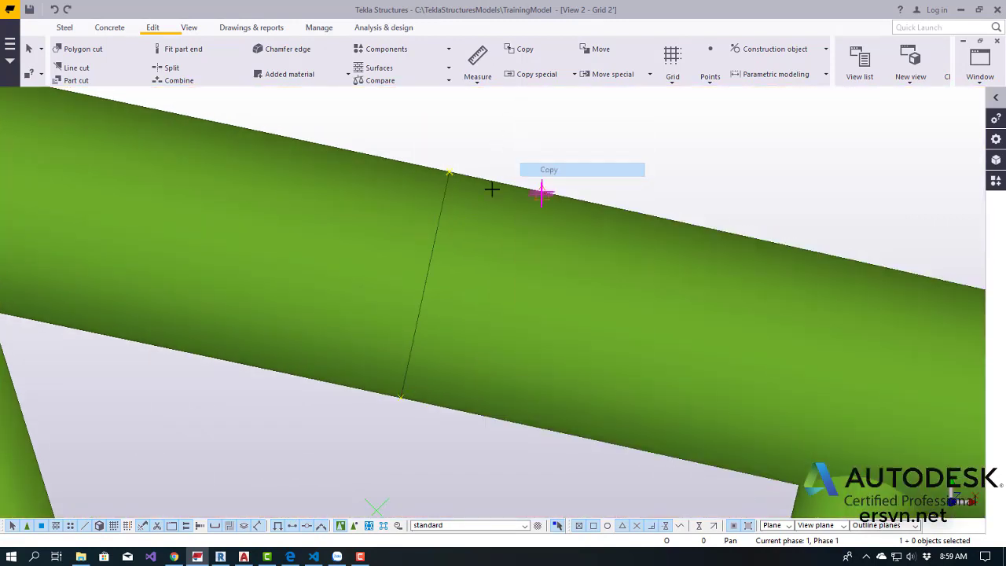
left_click(448, 172)
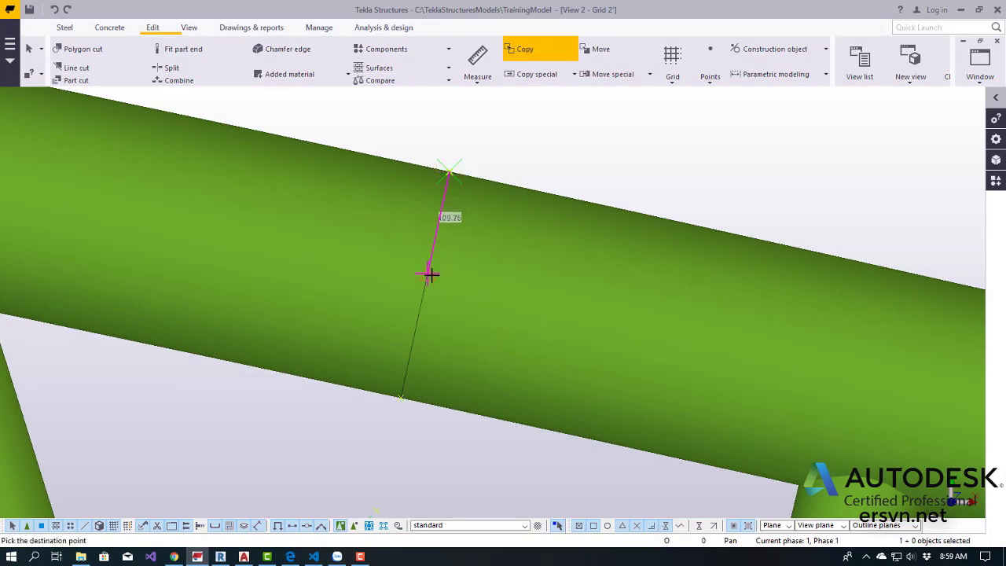
type("-122.25")
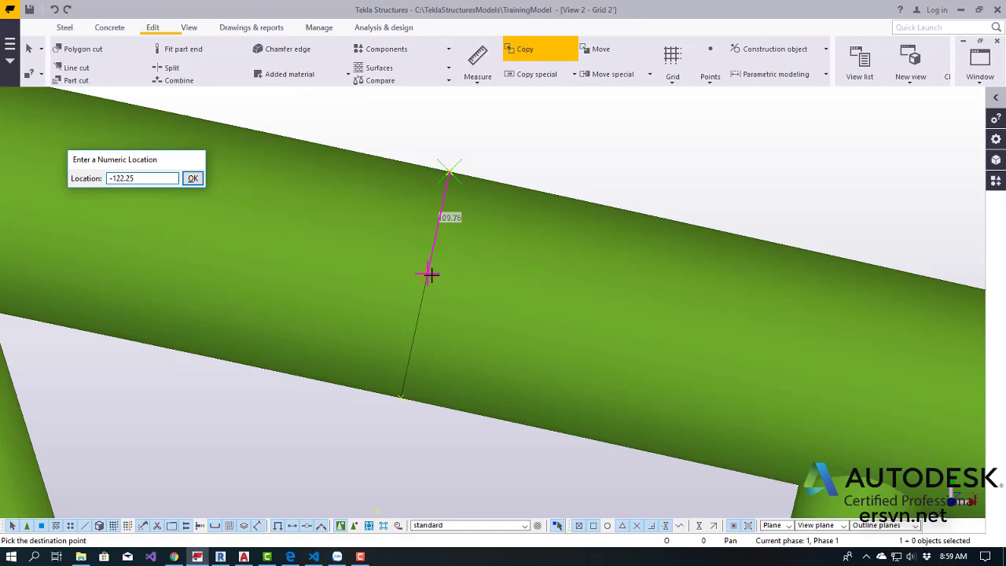
key("Return")
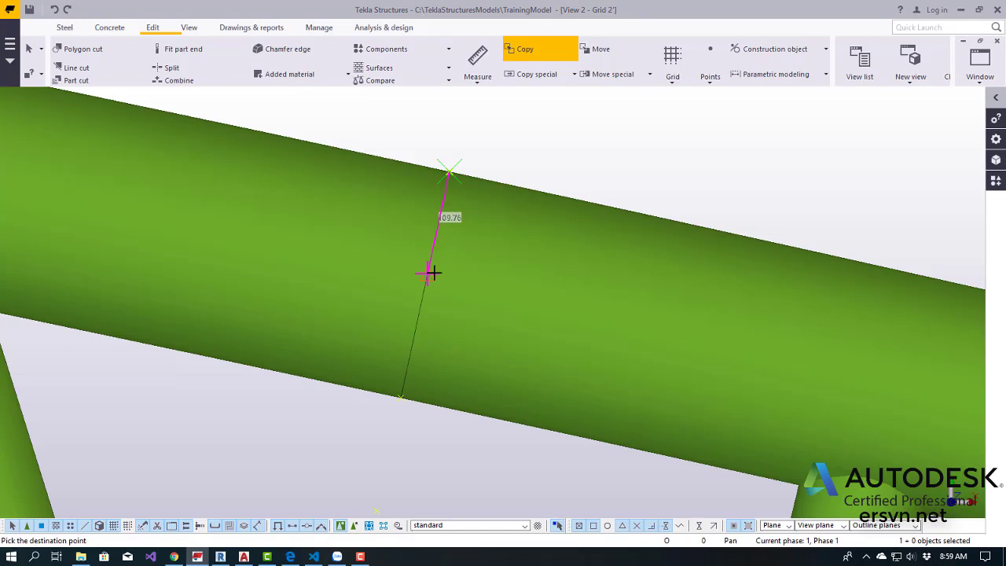
scroll(512, 201, "down", 3)
right_click(552, 142)
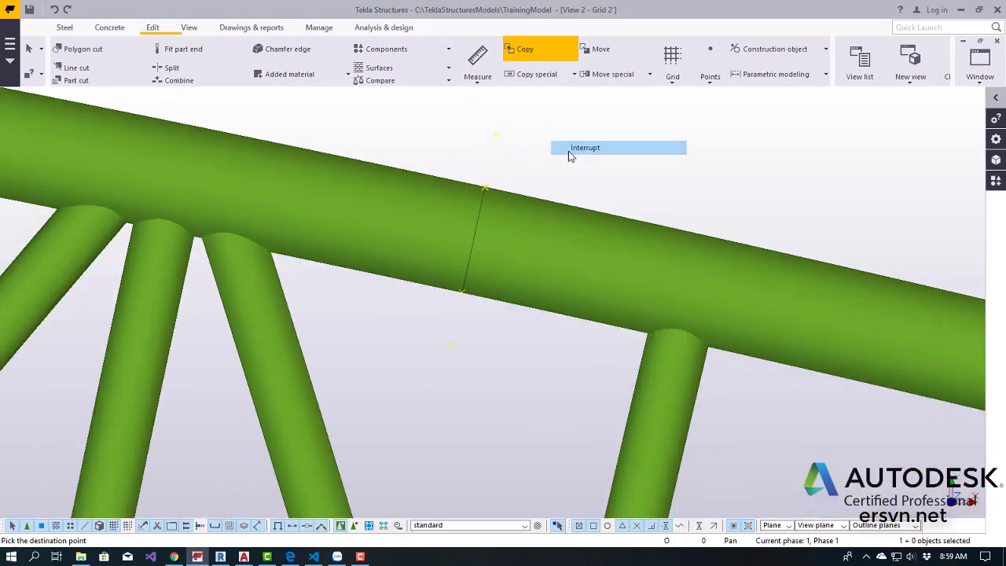
left_click(560, 146)
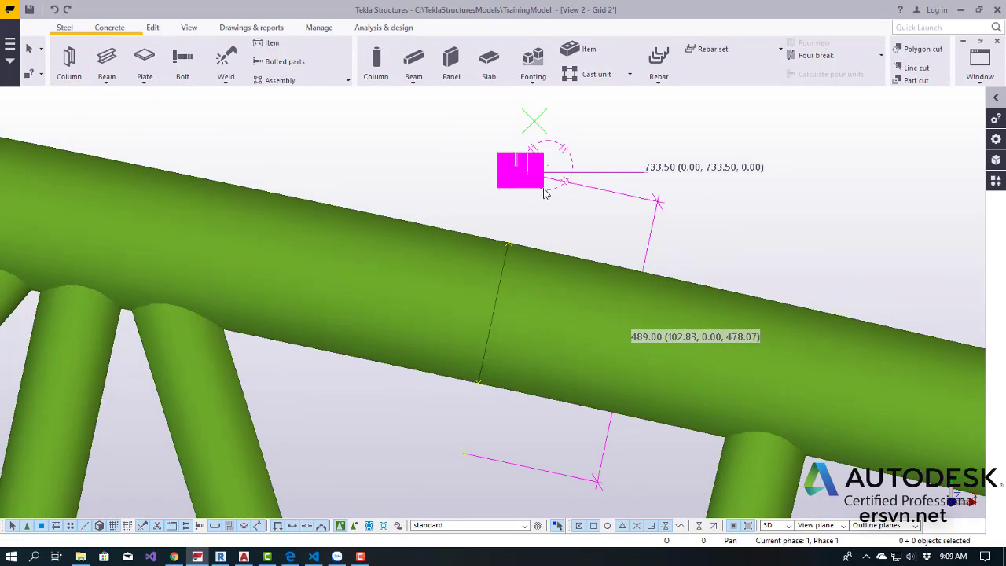
- Select both offset points and linear-copy them by dZ 244.5
left_click(524, 172)
left_click(479, 393)
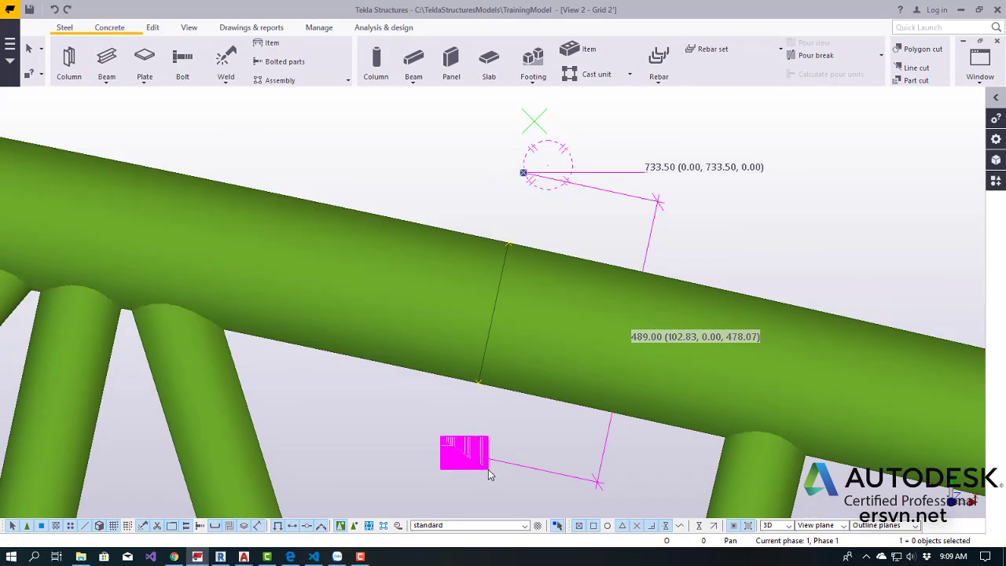
left_click(463, 453)
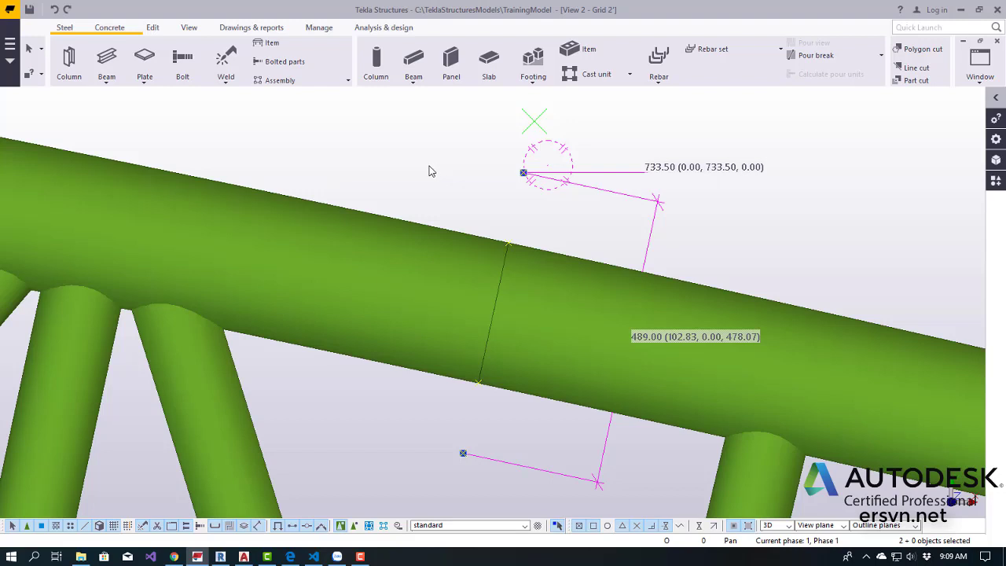
right_click(430, 170)
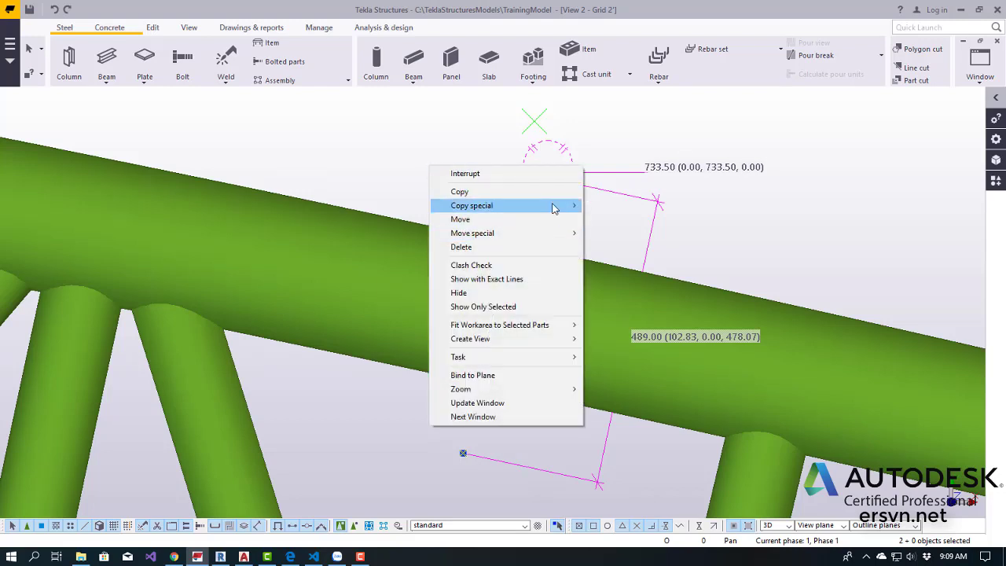
left_click(594, 208)
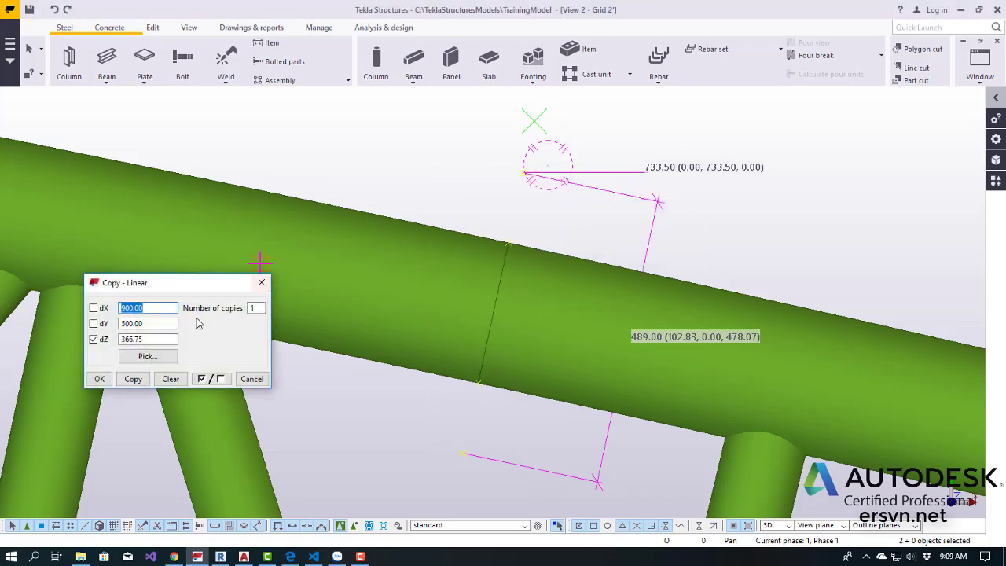
left_click_drag(176, 340, 110, 349)
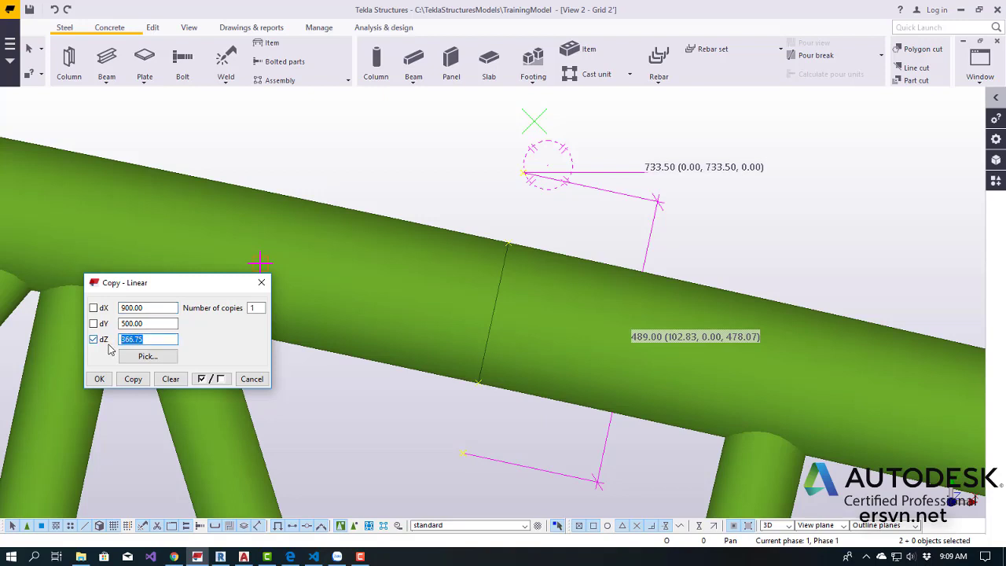
type("244.5")
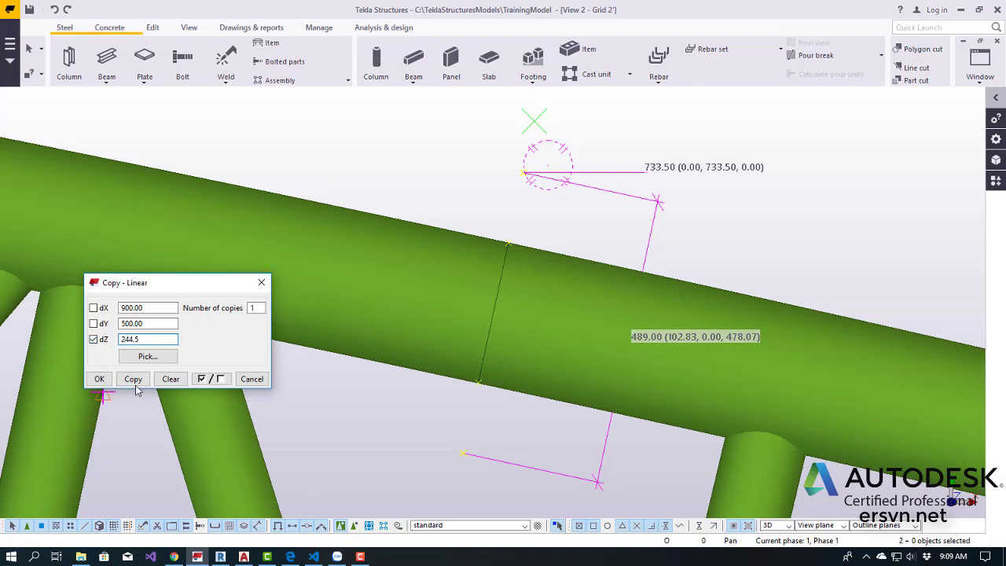
left_click(132, 378)
- Linear-copy the same two points by dZ -244.5 and close the dialog with OK
double_click(139, 340)
left_click(122, 339)
type("-")
left_click(99, 379)
right_click(422, 171)
- Orbit and zoom the view to look along the chord and set a rotation centre
scroll(479, 204, "down", 2)
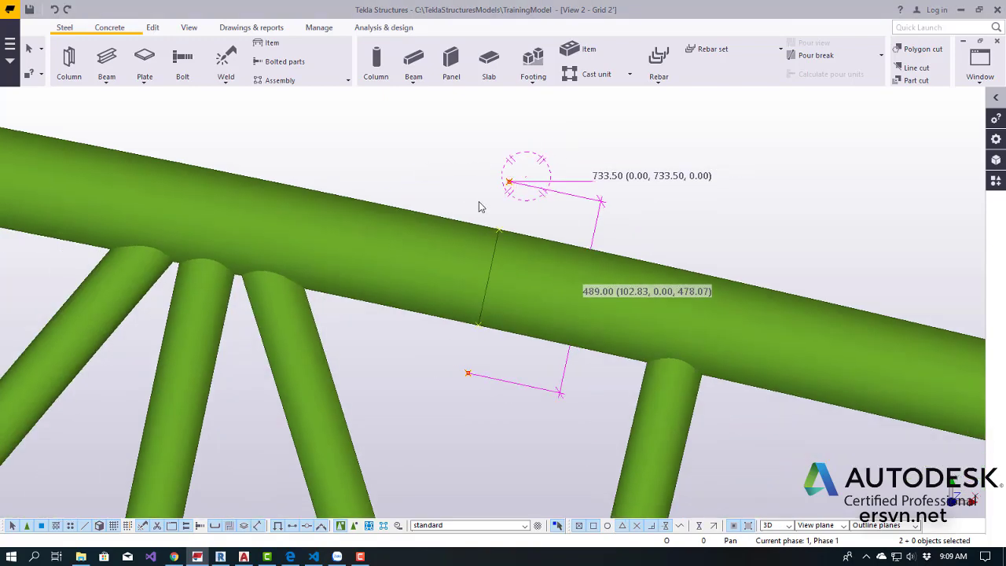
scroll(471, 227, "down", 2)
mouse_move(472, 234)
middle_mouse_down("ctrl")
mouse_move(512, 257)
mouse_move(673, 276)
mouse_move(462, 208)
middle_mouse_up("ctrl")
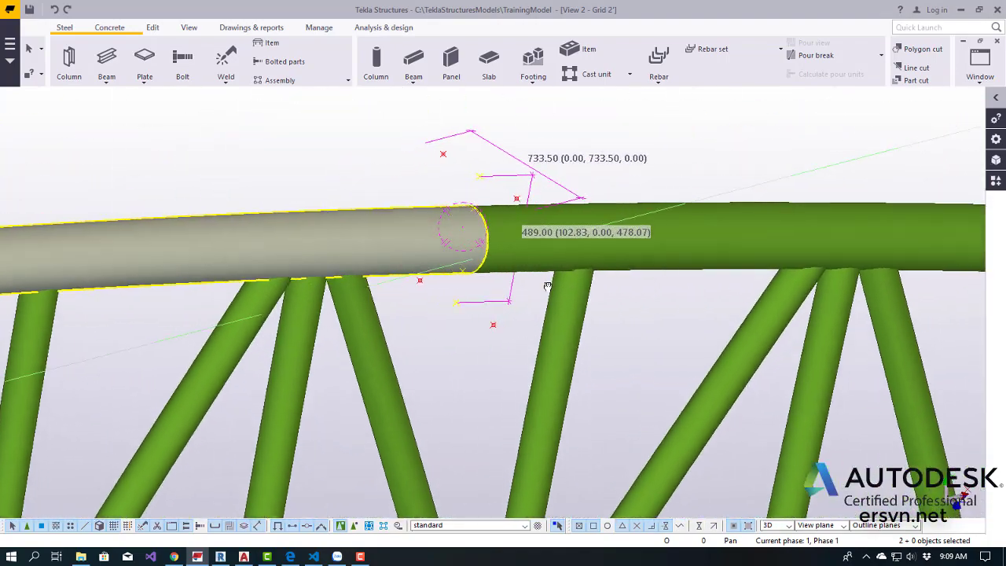
scroll(462, 208, "up", 1)
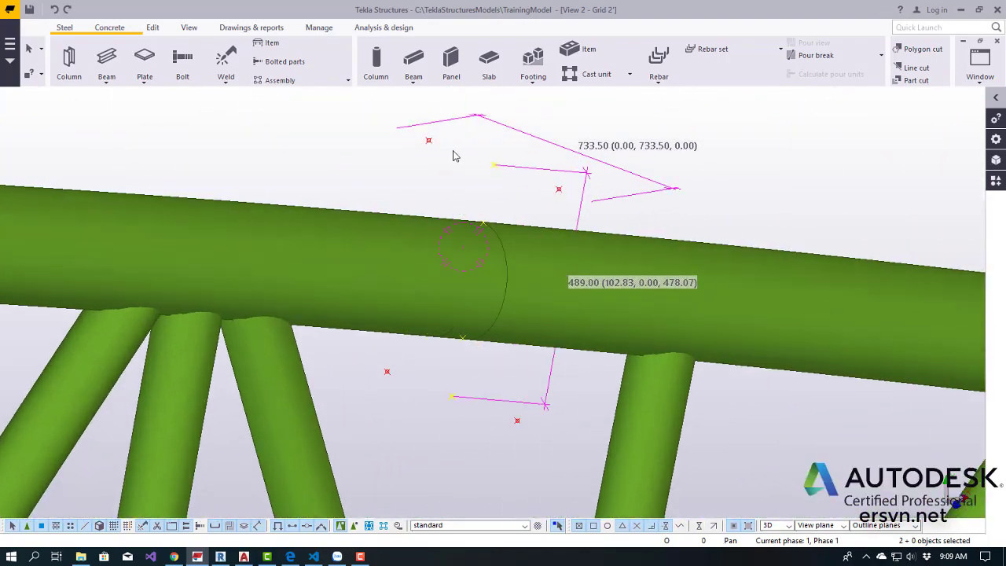
left_click(350, 181)
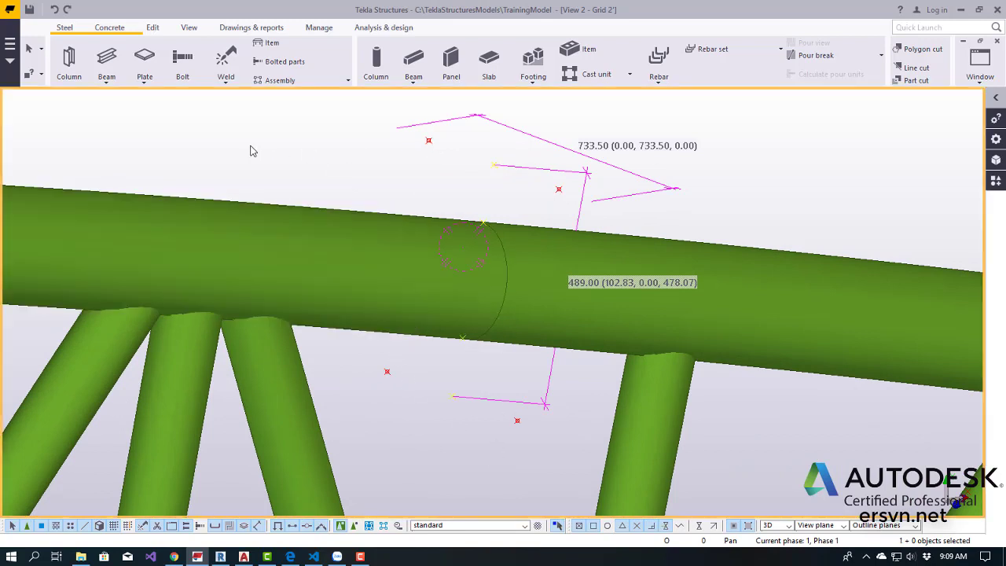
key("v")
- Create a four-corner contour plate across the chord tube with 3D snapping, then end the command
left_click(144, 61)
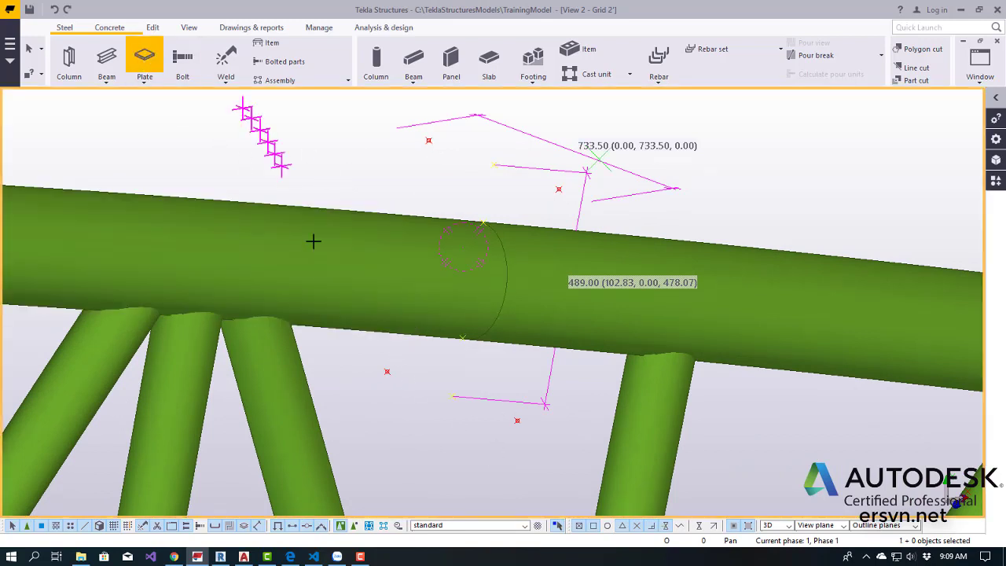
left_click(781, 528)
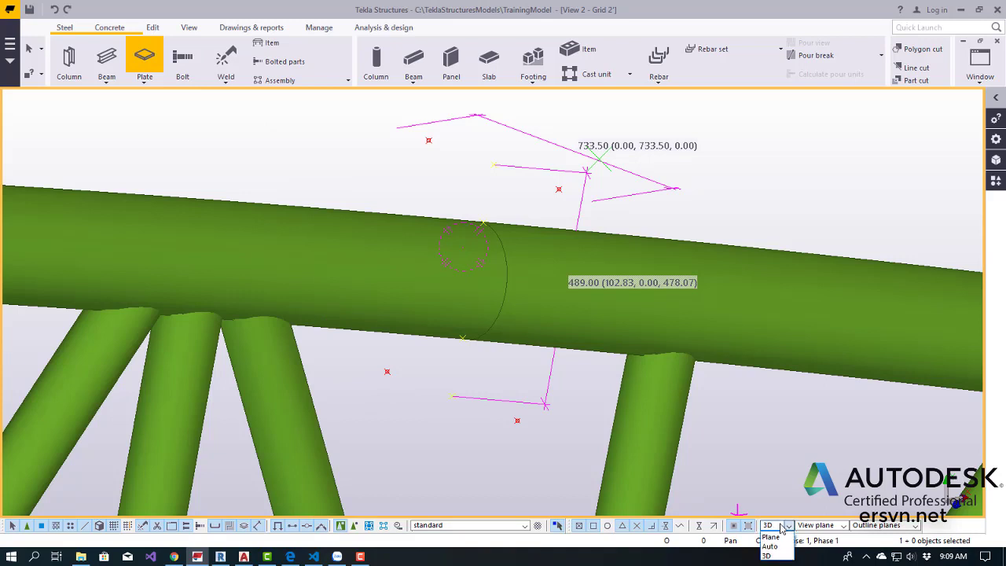
left_click(767, 555)
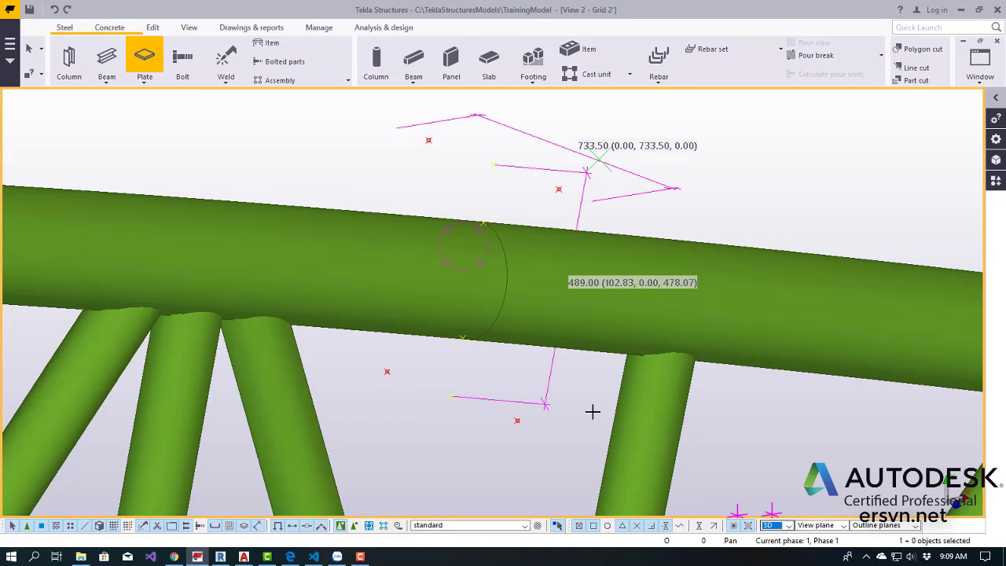
left_click(387, 372)
left_click(517, 420)
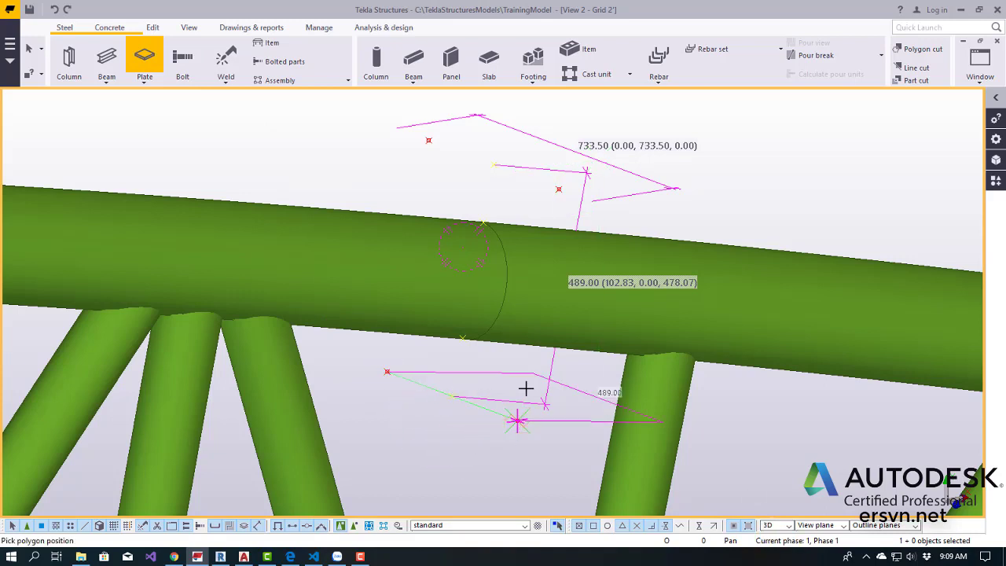
left_click(559, 187)
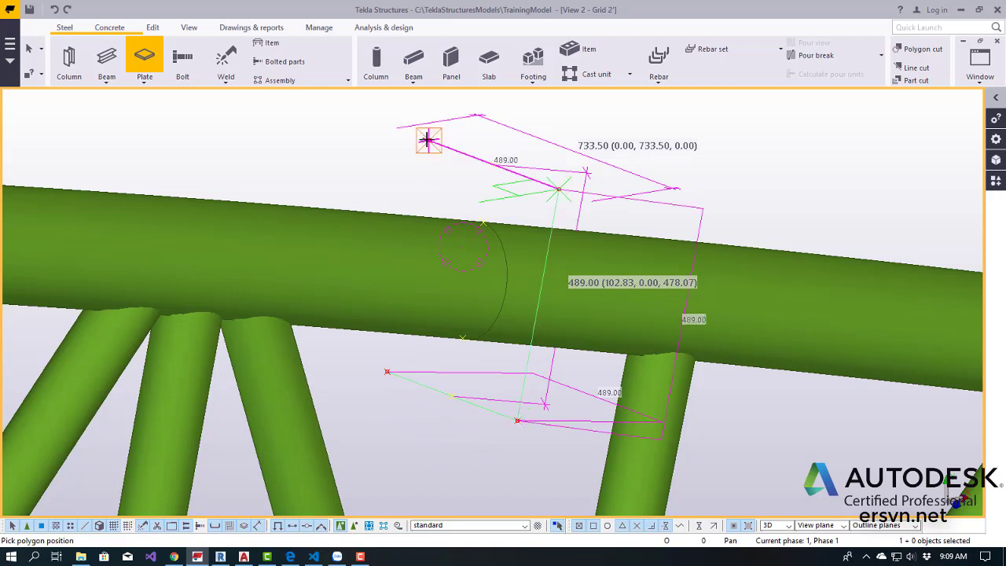
left_click(429, 140)
left_click(386, 370)
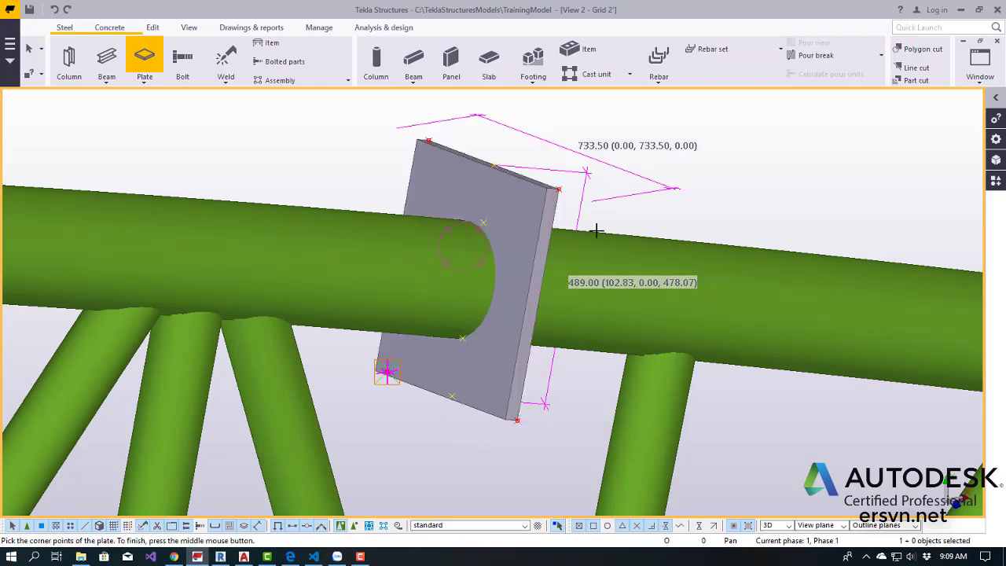
right_click(765, 143)
left_click(786, 151)
mouse_move(763, 173)
middle_mouse_down()
mouse_move(698, 202)
mouse_move(735, 234)
mouse_move(562, 240)
middle_mouse_up()
scroll(562, 240, "up", 2)
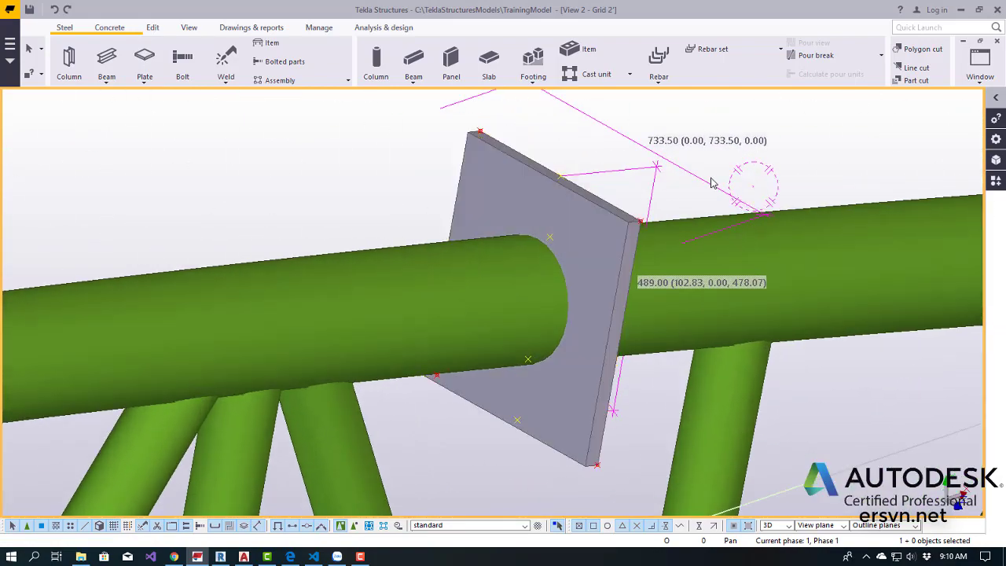
- Select the plate's top-right corner handle and open Chamfer Properties for it
left_click(628, 211)
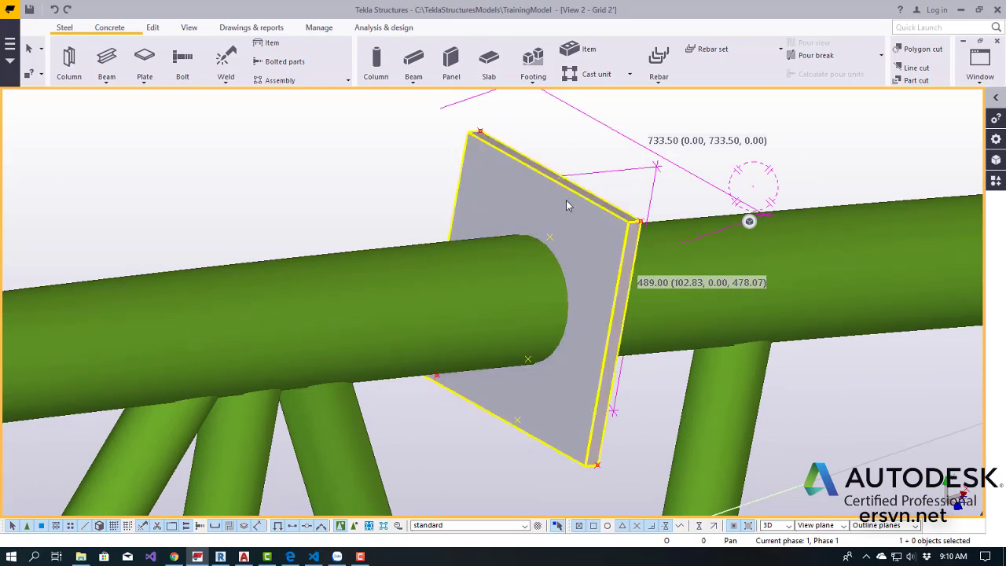
left_click(608, 216)
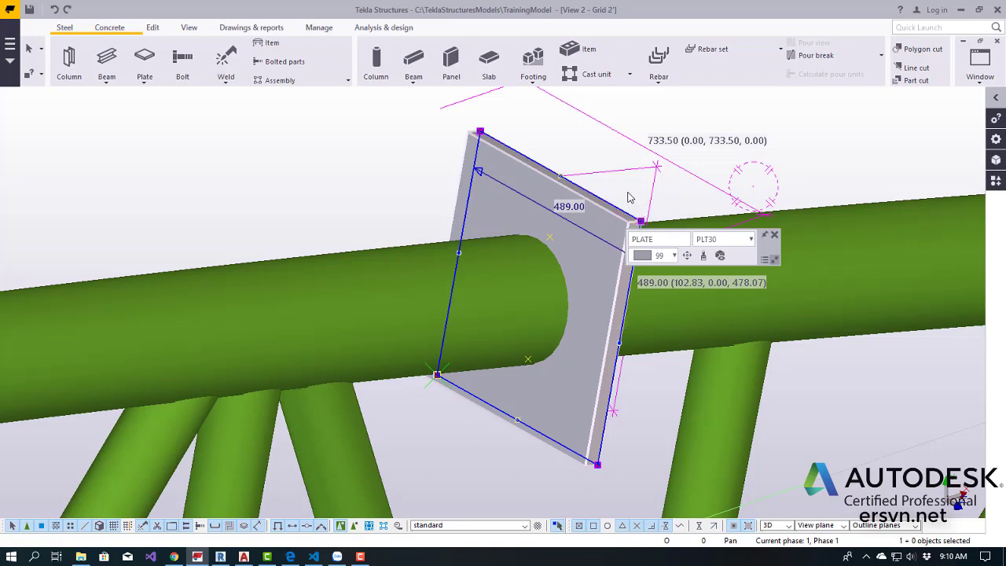
left_click(641, 221)
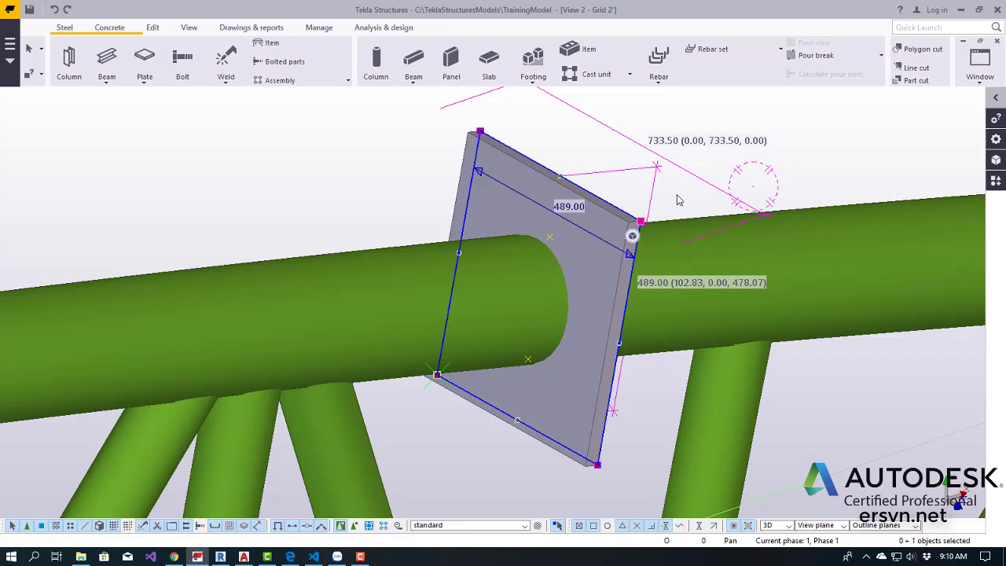
key("alt+Return")
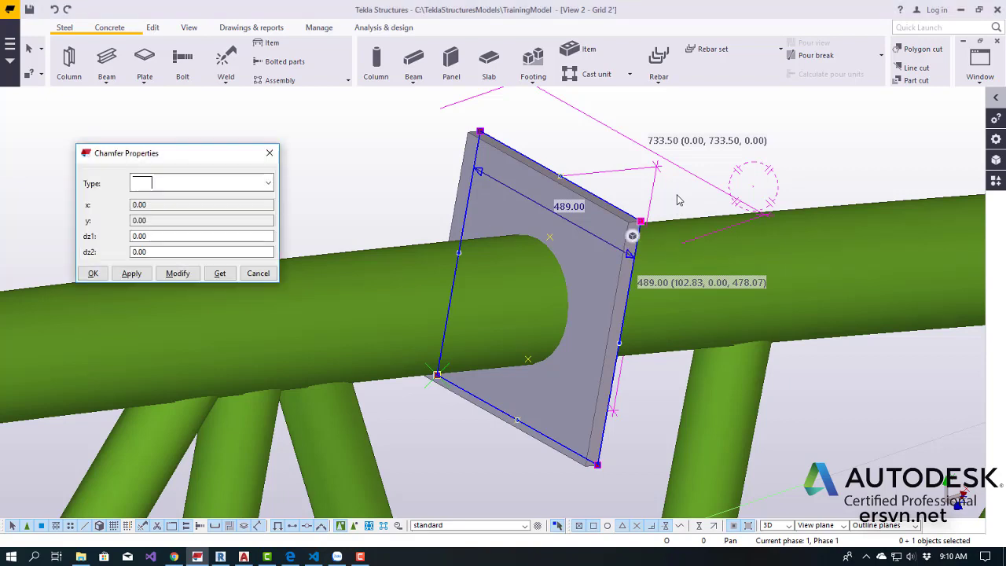
- Trial a 244.50 rounded chamfer on that corner, then close the dialog and undo it
left_click_drag(173, 153, 209, 131)
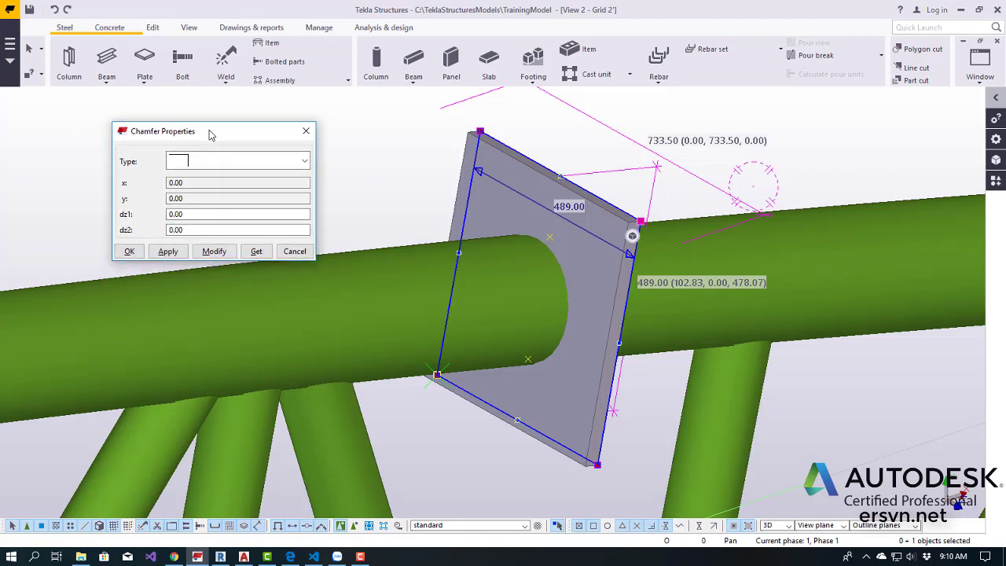
left_click(305, 161)
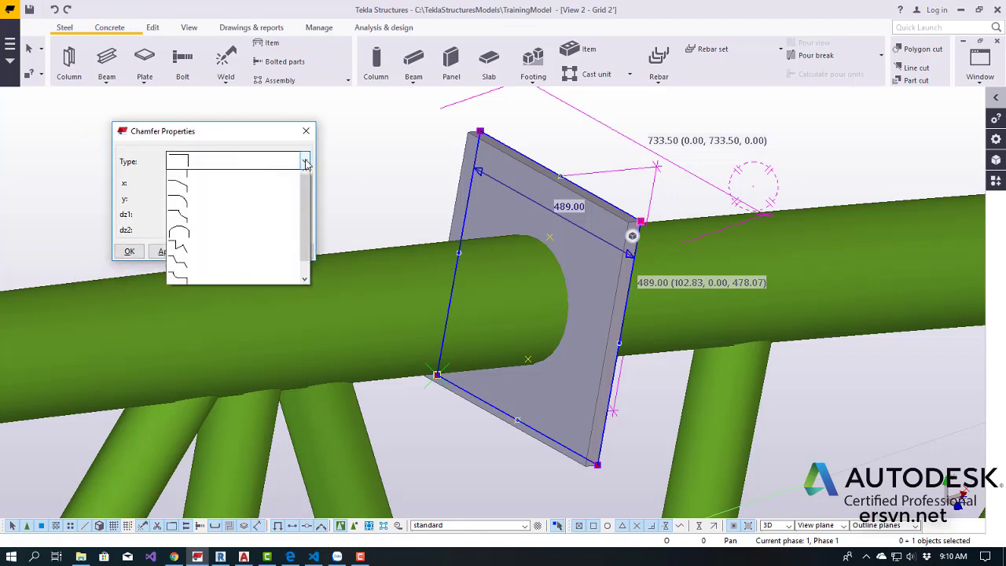
left_click(190, 212)
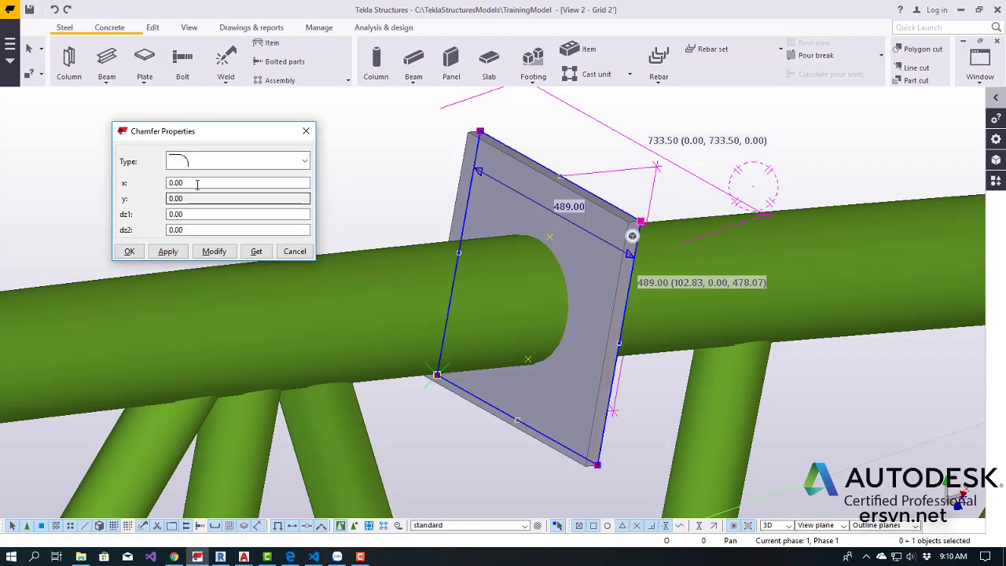
double_click(190, 183)
type("244.5")
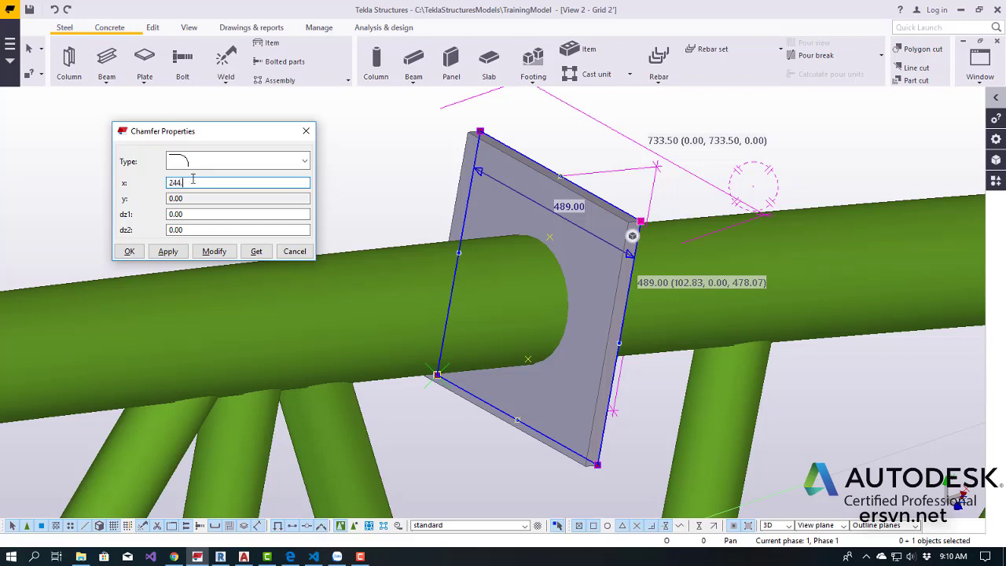
left_click(214, 251)
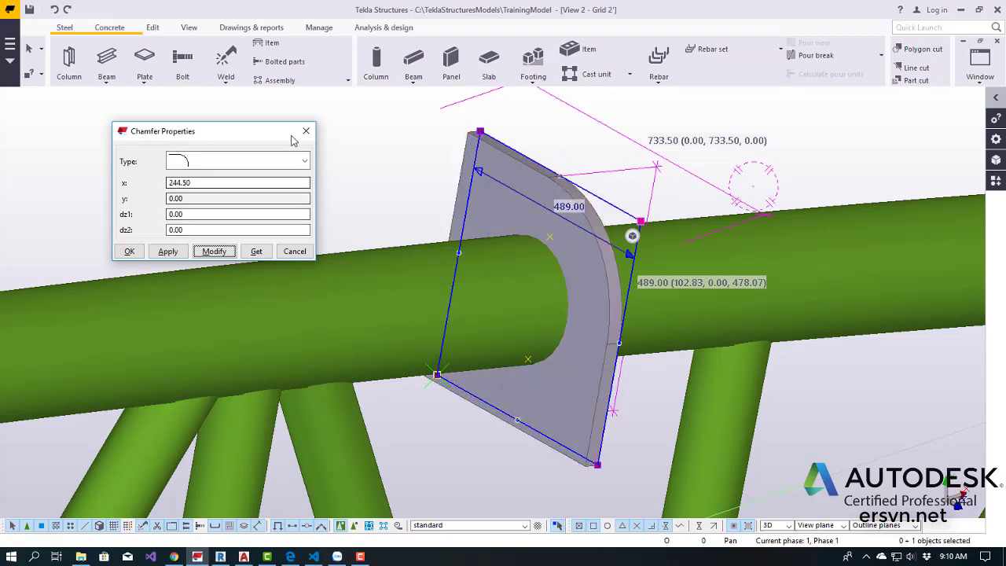
left_click(304, 253)
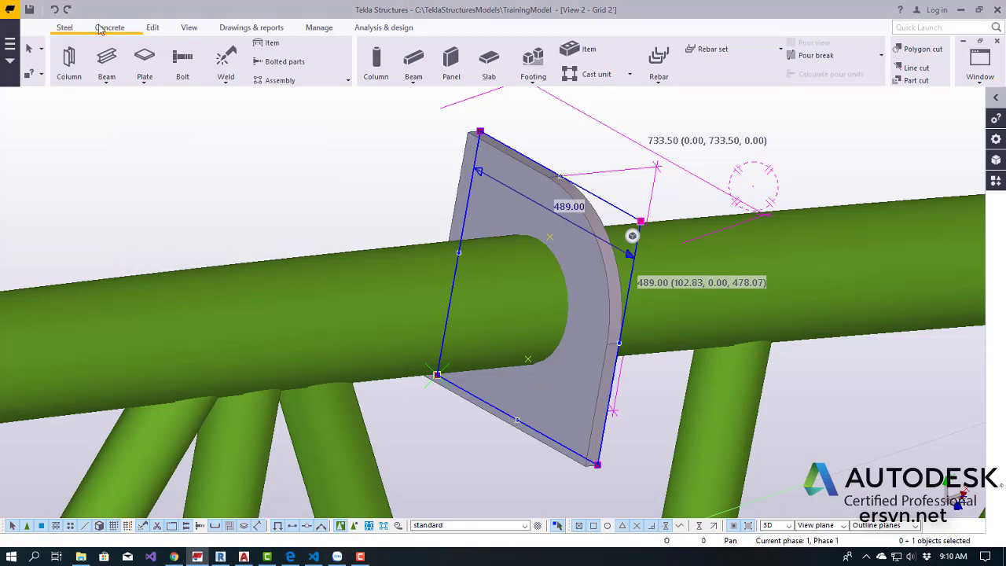
left_click(54, 10)
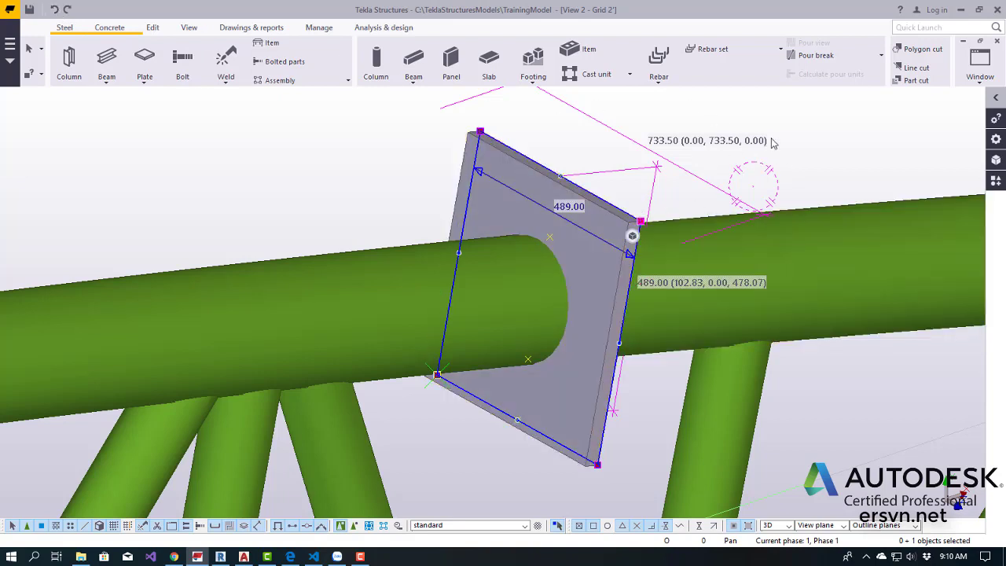
- Select all four plate corners and round each with a 244.50 arc chamfer
left_click(595, 206)
left_click(595, 206)
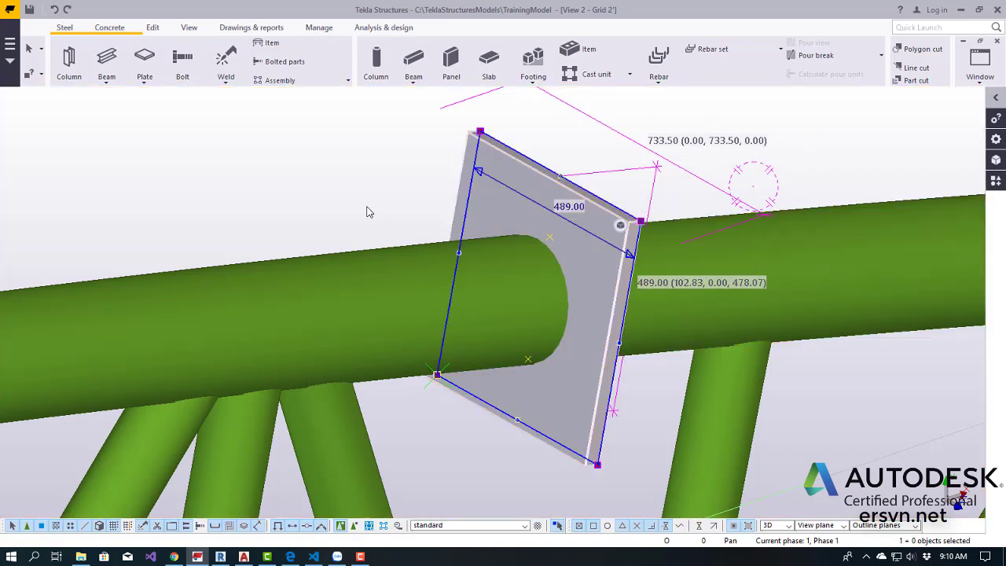
left_click_drag(335, 118, 649, 494)
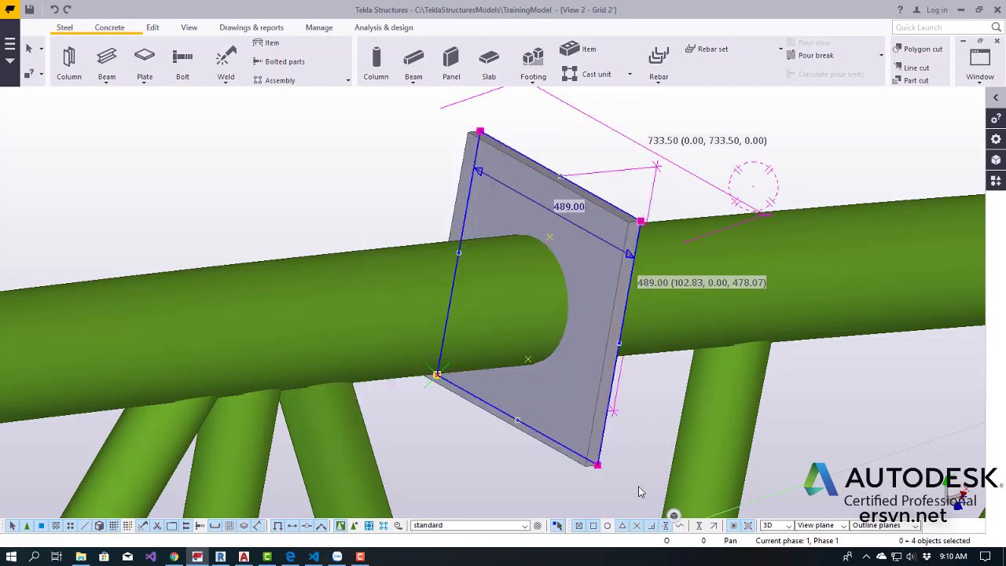
double_click(542, 187)
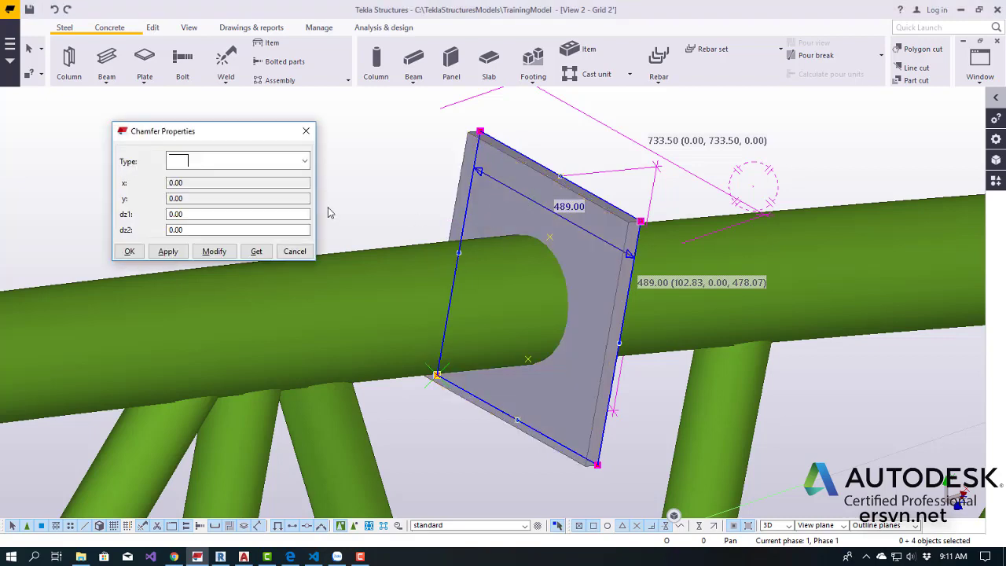
left_click(303, 161)
left_click(227, 209)
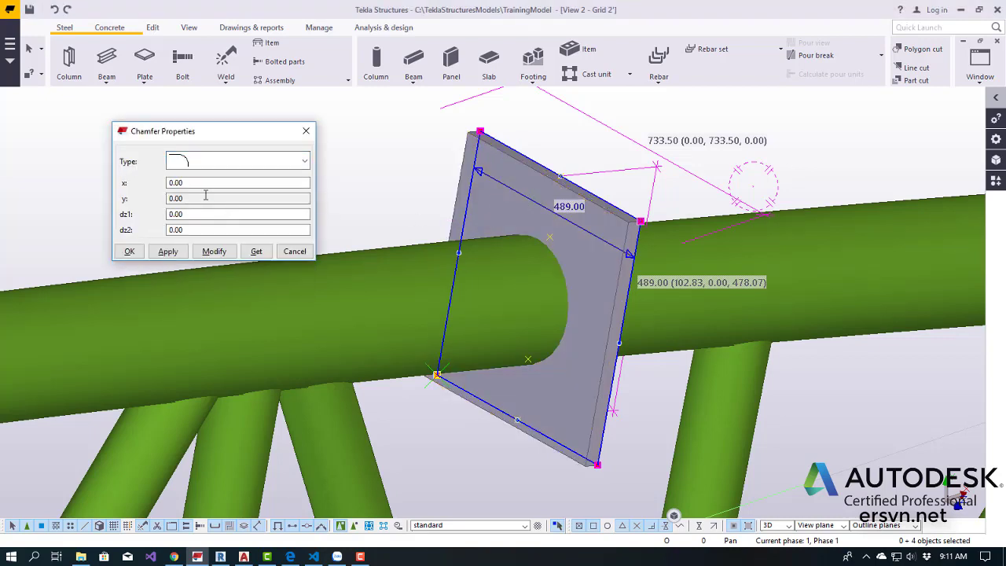
left_click(168, 183)
double_click(168, 182)
type("244.5")
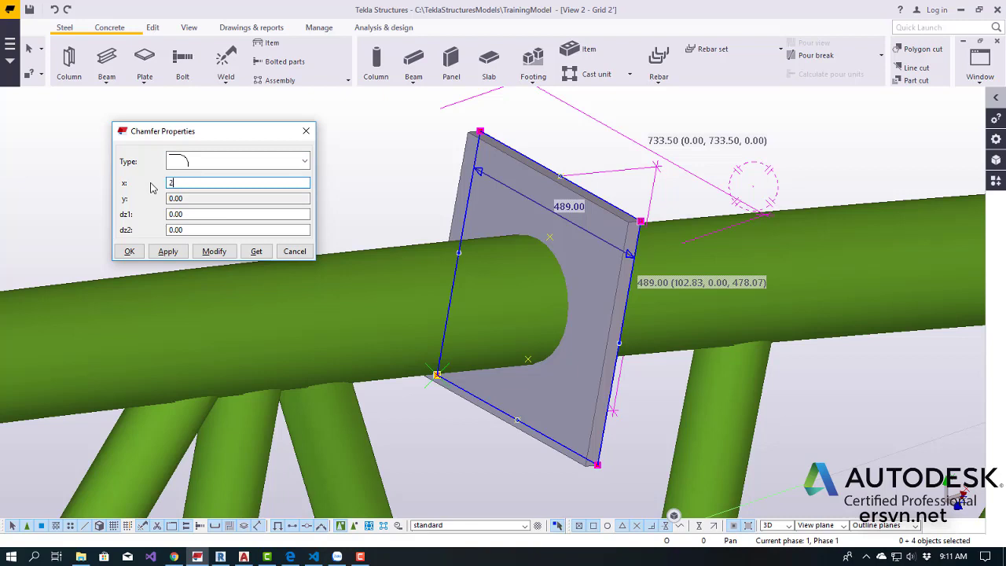
left_click(214, 252)
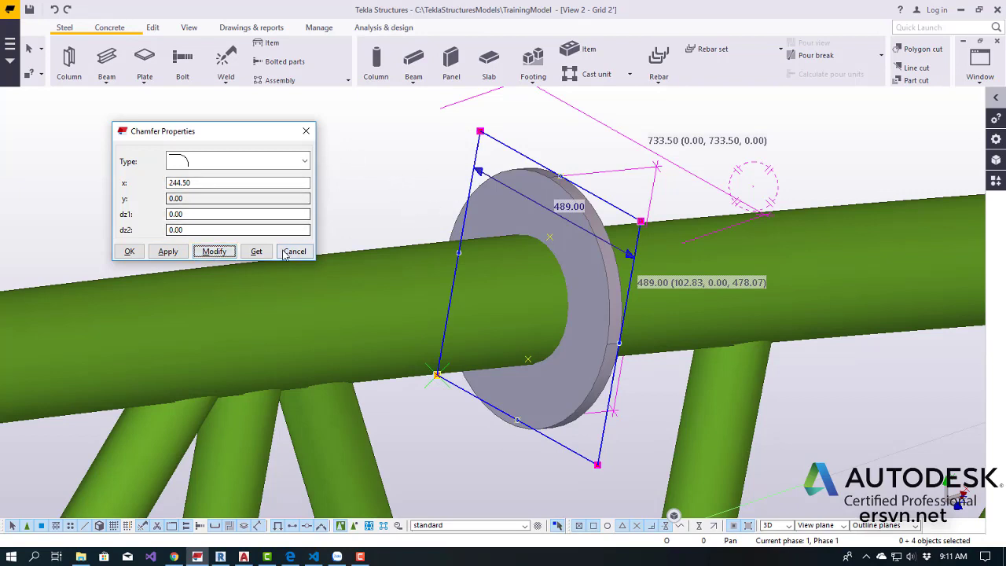
left_click(130, 251)
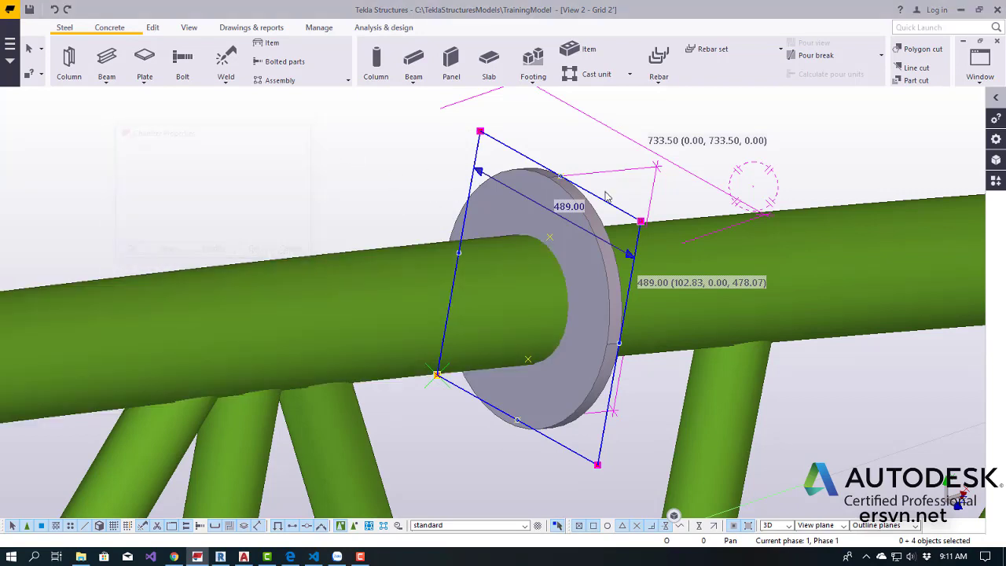
right_click(833, 118)
- Frame the round plate edge-on across the chord and switch to wireframe display (Ctrl+1)
left_click(853, 126)
mouse_move(743, 191)
middle_mouse_down("ctrl")
mouse_move(632, 159)
mouse_move(653, 142)
mouse_move(723, 155)
mouse_move(703, 157)
middle_mouse_up("ctrl")
scroll(566, 210, "up", 2)
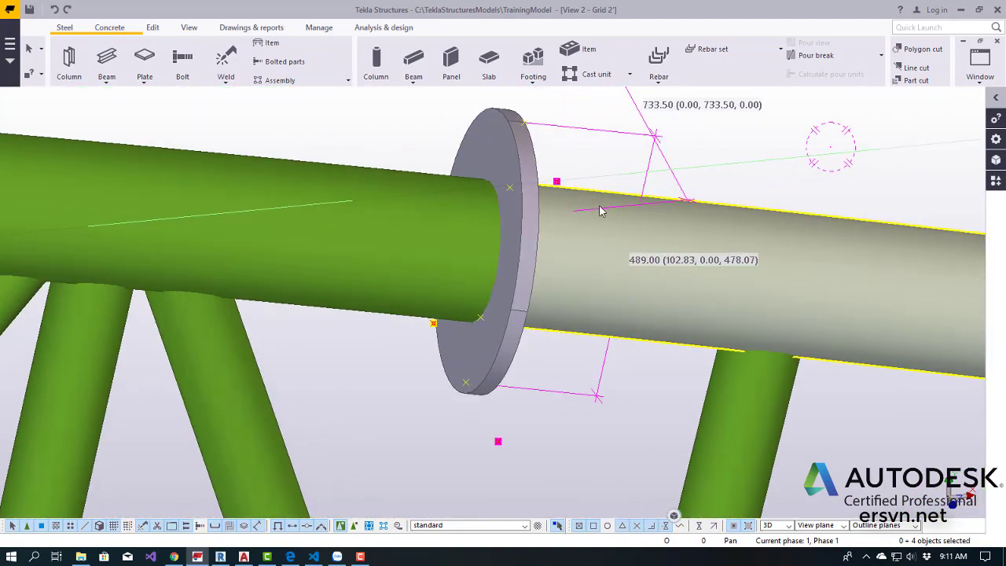
key("Home")
scroll(618, 164, "up", 1)
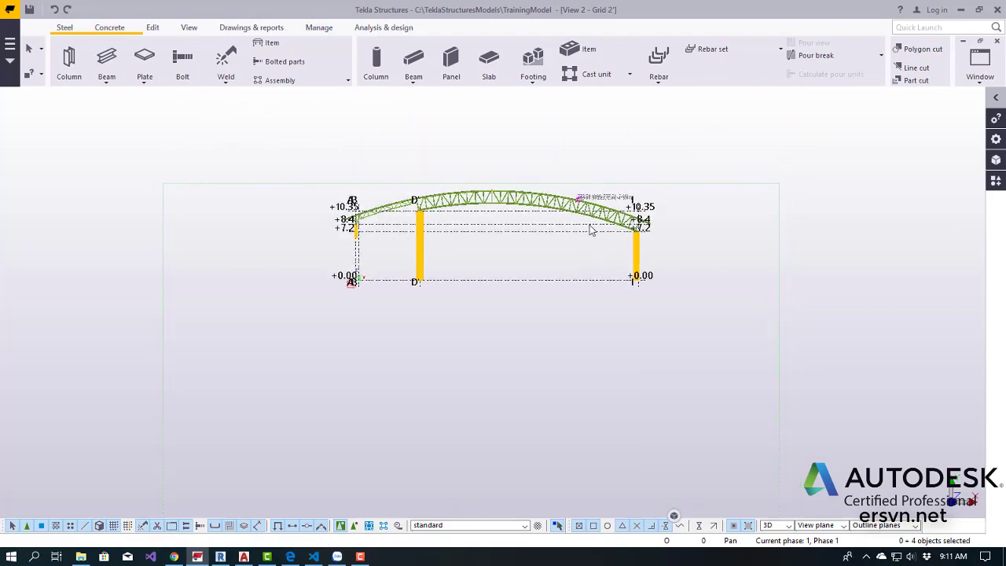
scroll(606, 149, "up", 2)
scroll(566, 189, "up", 2)
scroll(536, 225, "up", 2)
scroll(536, 226, "up", 2)
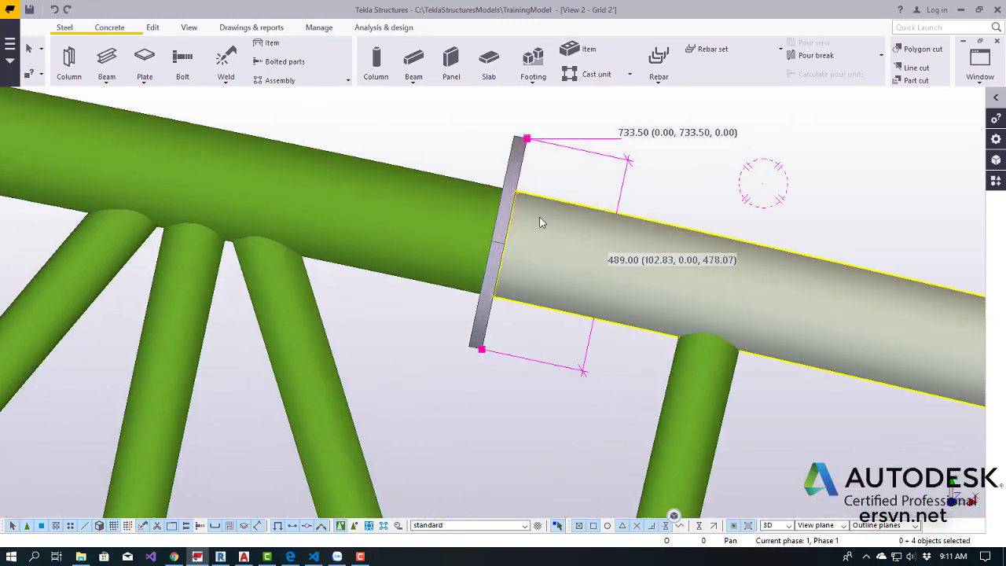
scroll(539, 218, "up", 2)
scroll(532, 196, "up", 2)
middle_click_drag(550, 171, 550, 217)
scroll(550, 214, "down", 1)
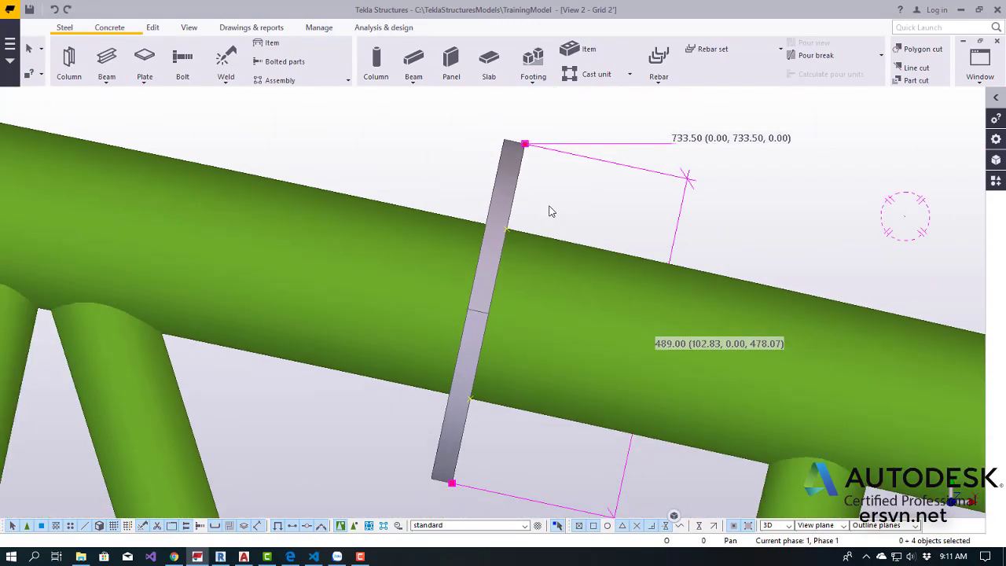
key("ctrl+1")
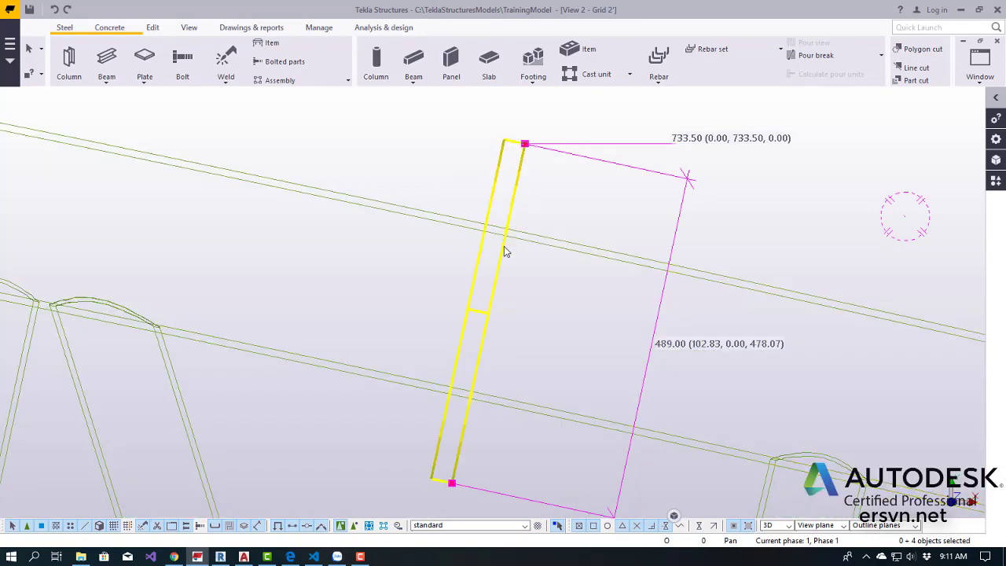
scroll(495, 218, "up", 1)
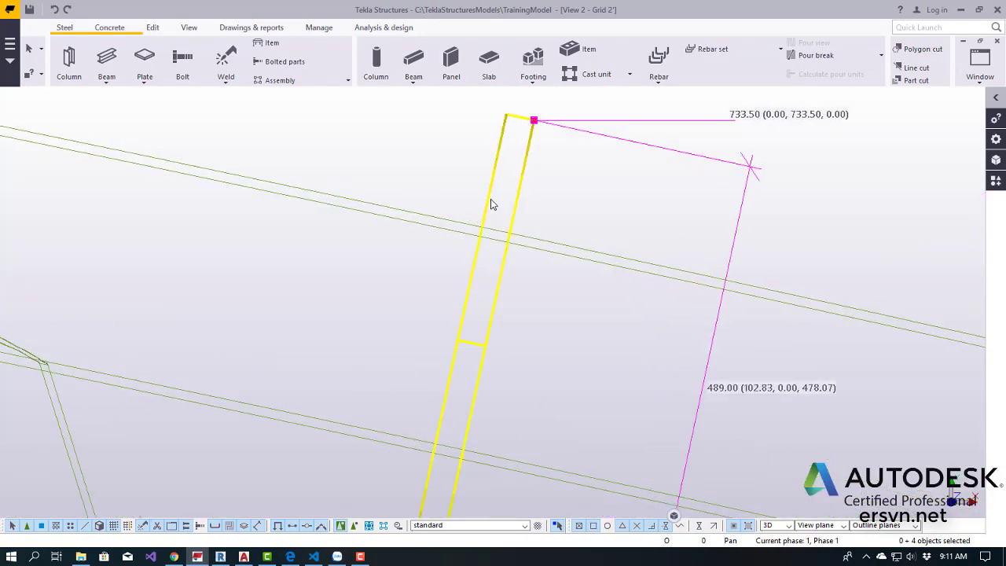
- Change the flange plate's profile from PLT30 to PLT20 and close its properties
double_click(490, 205)
double_click(794, 314)
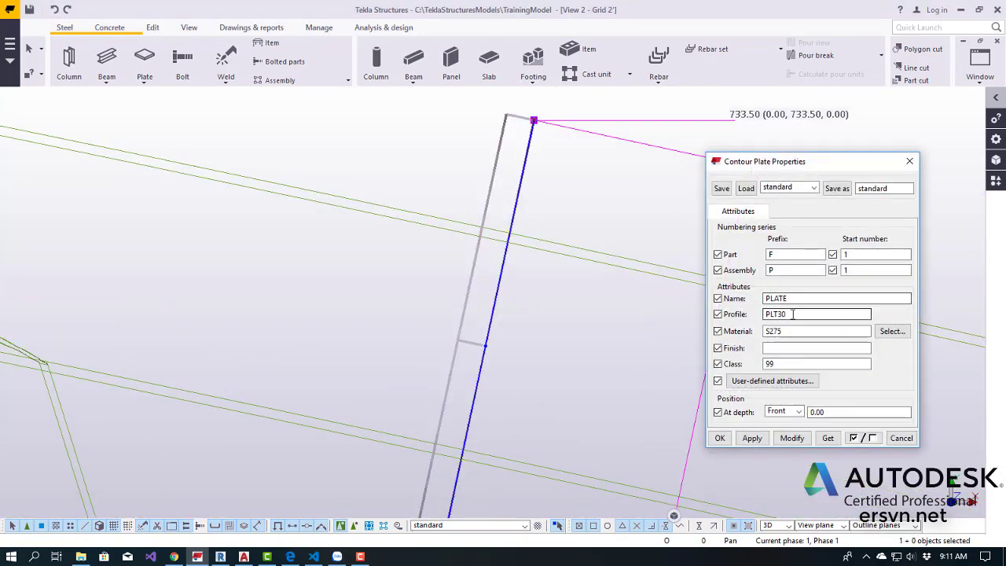
type("PLT30")
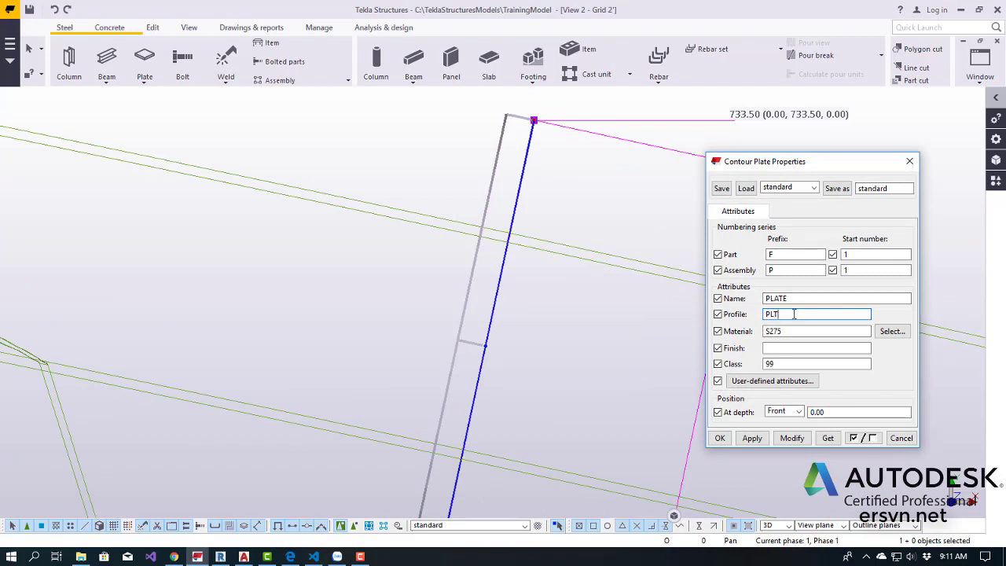
left_click(795, 438)
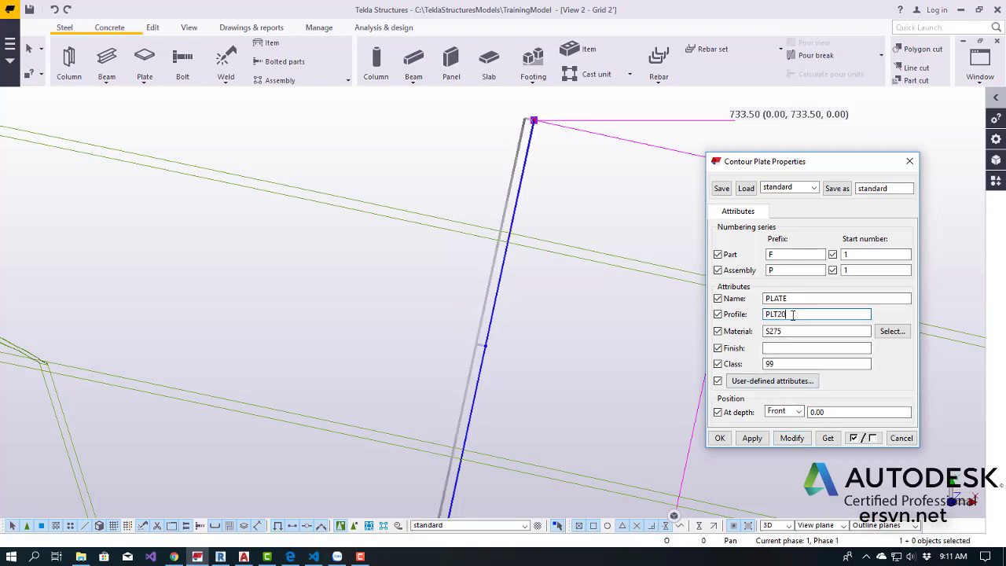
left_click(792, 438)
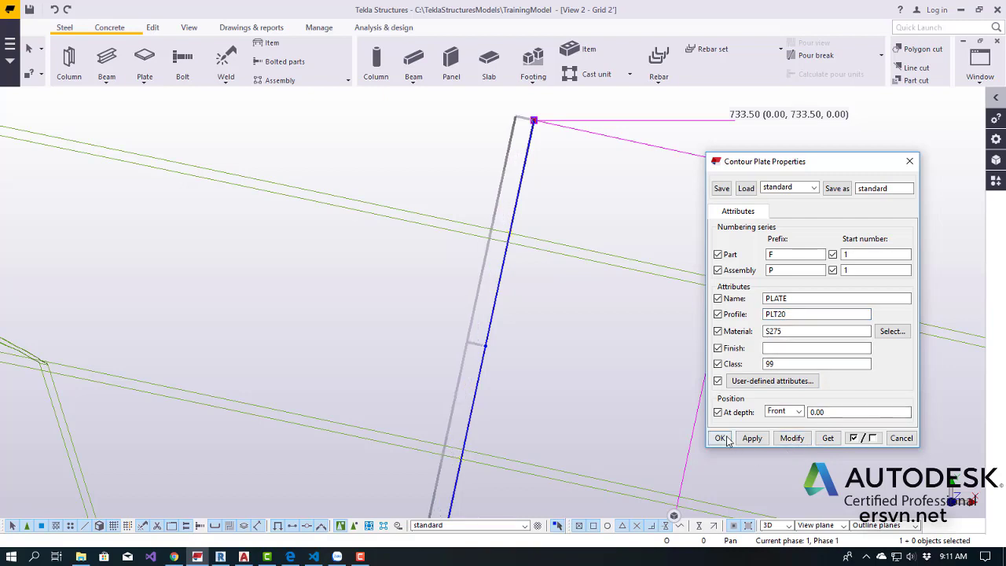
left_click(721, 438)
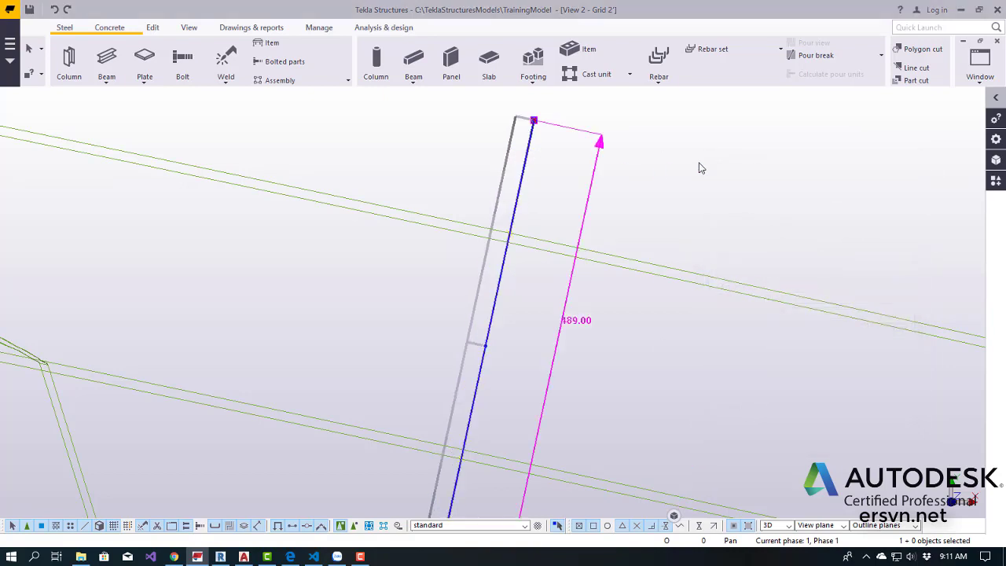
left_click(540, 187)
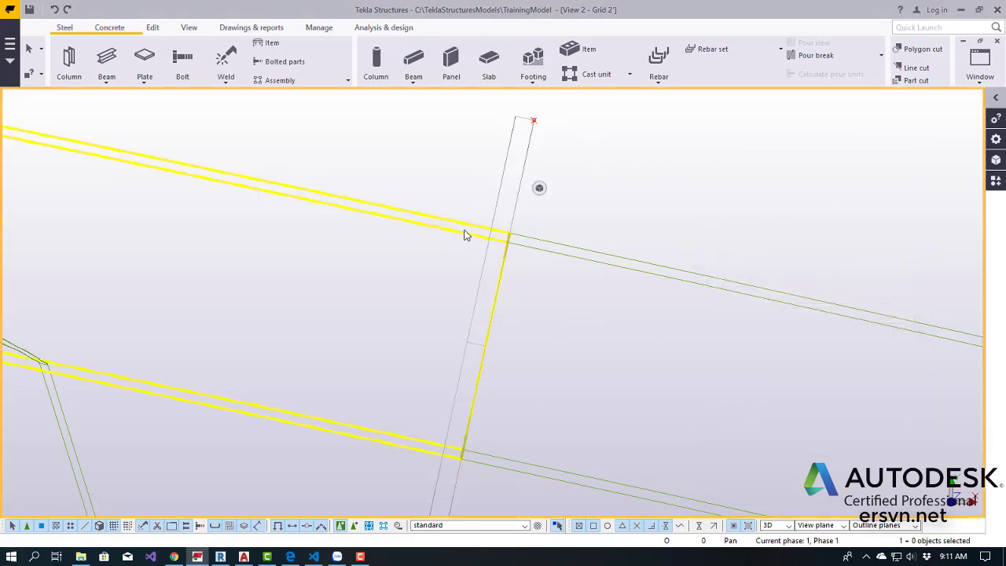
- Copy the flange plate 20 mm along the chord, picking corner to opposite corner on the view plane
middle_click_drag(465, 235, 493, 217, "ctrl")
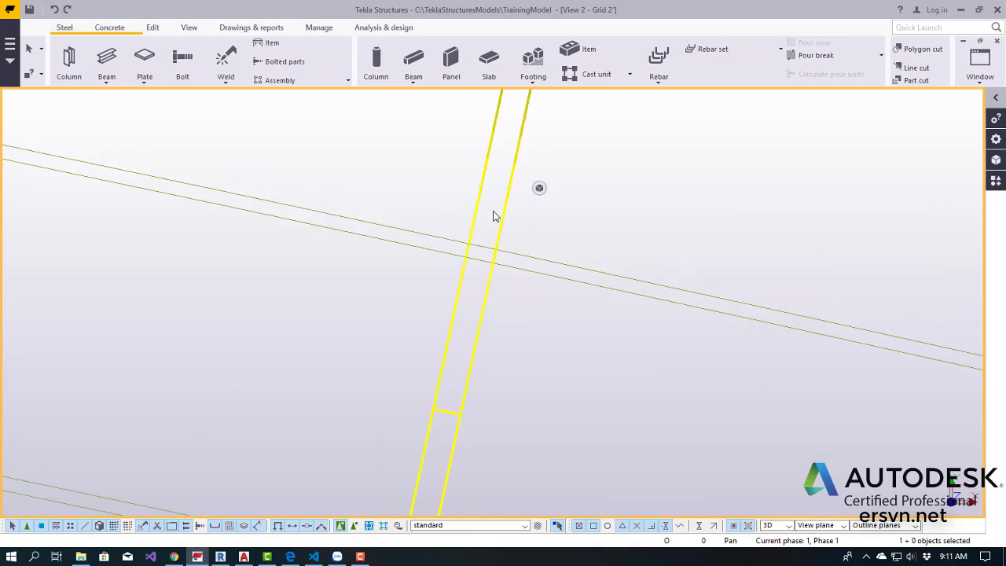
middle_click_drag(555, 245, 529, 379, "ctrl")
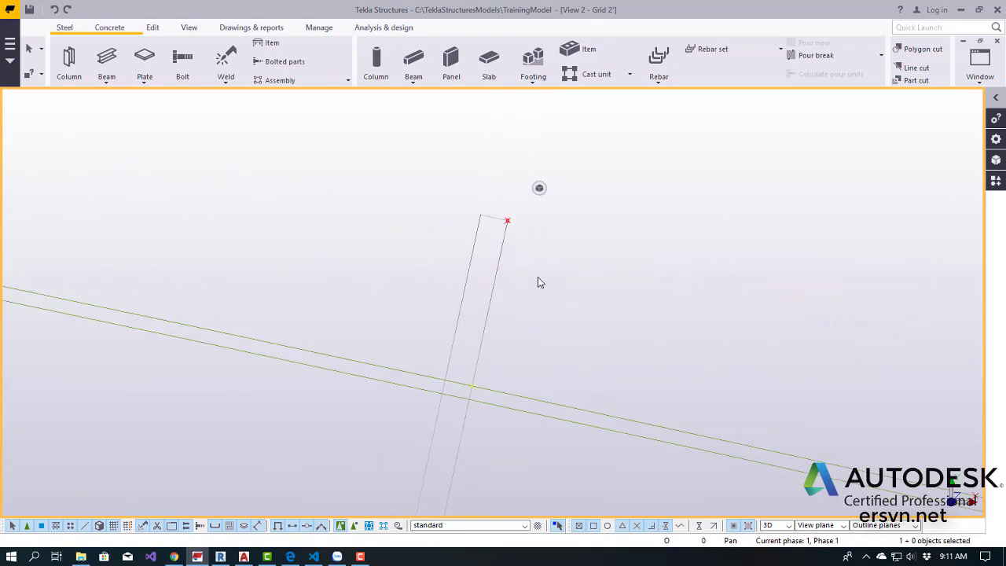
middle_click_drag(479, 340, 484, 233, "ctrl")
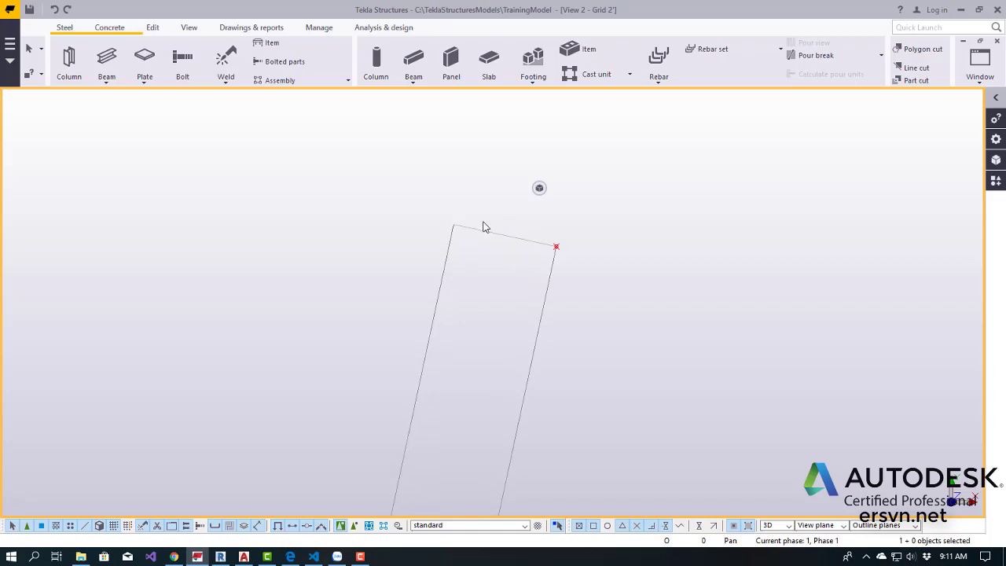
right_click(473, 188)
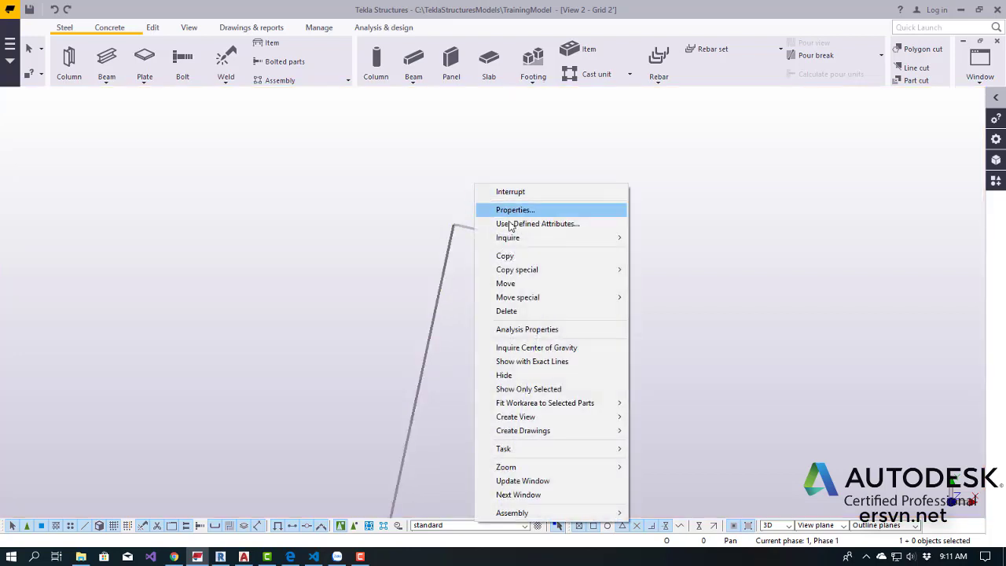
left_click(505, 254)
middle_click_drag(472, 238, 437, 223, "ctrl")
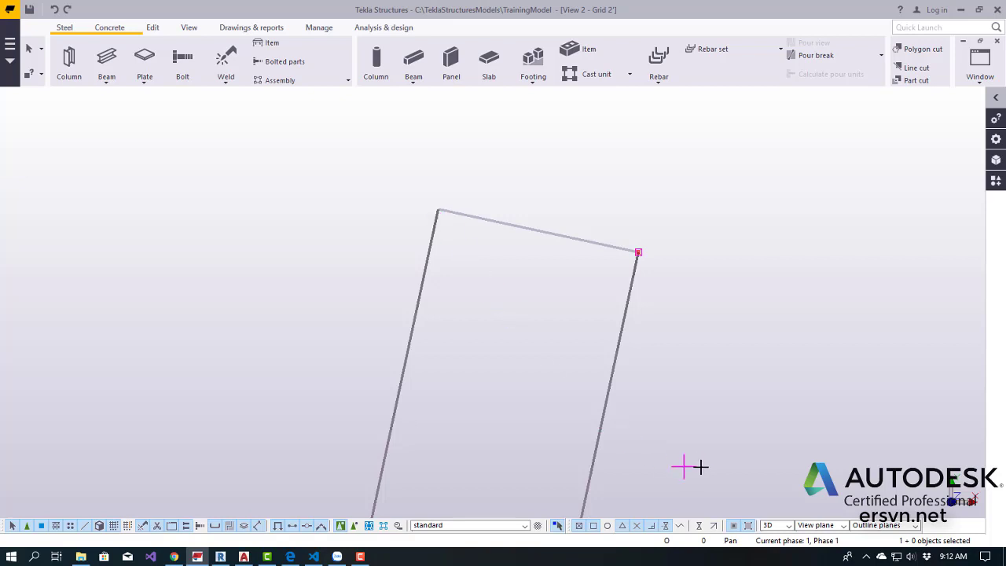
left_click(785, 525)
left_click(774, 537)
left_click(438, 209)
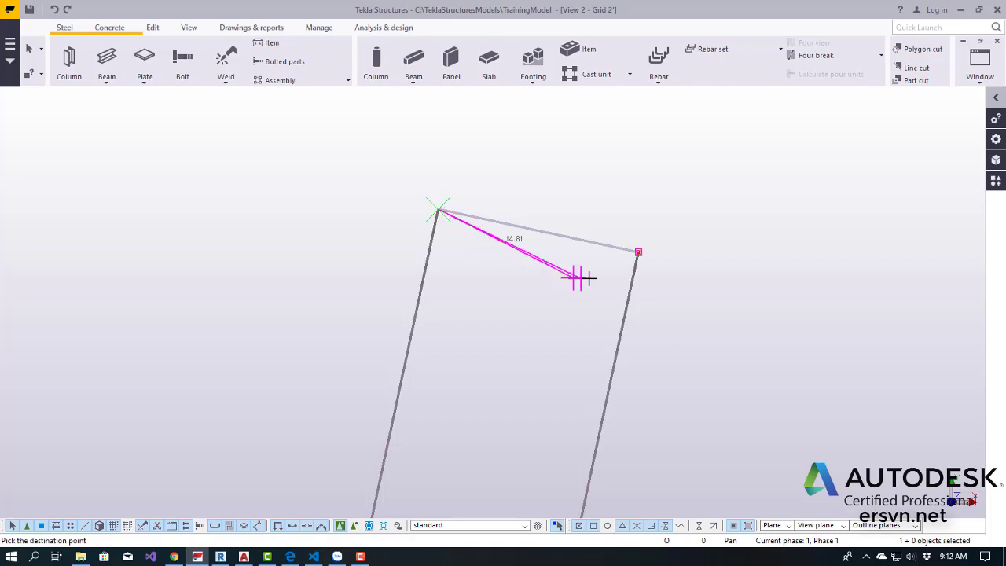
left_click(638, 251)
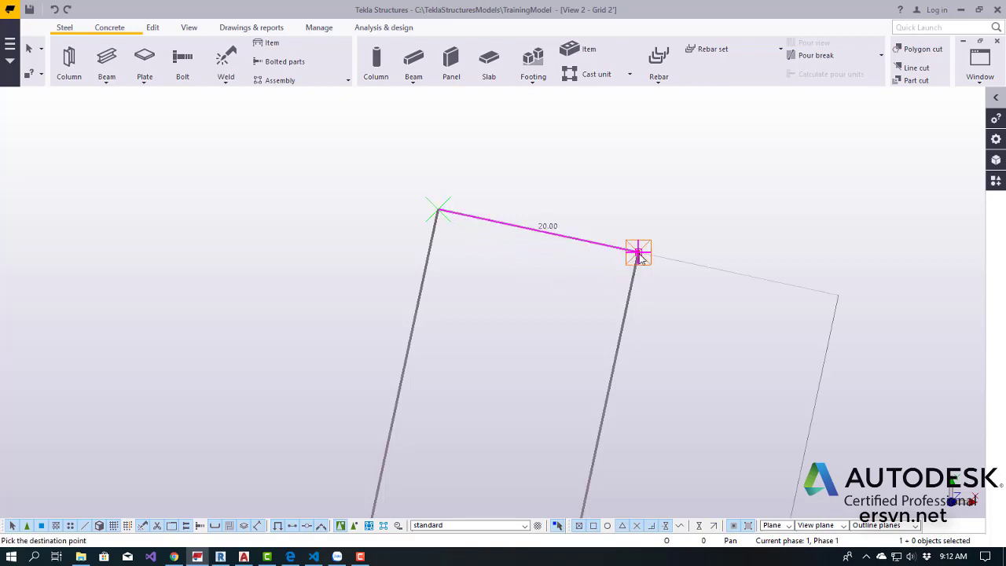
right_click(673, 167)
left_click(678, 169)
middle_click_drag(627, 177, 507, 279, "ctrl")
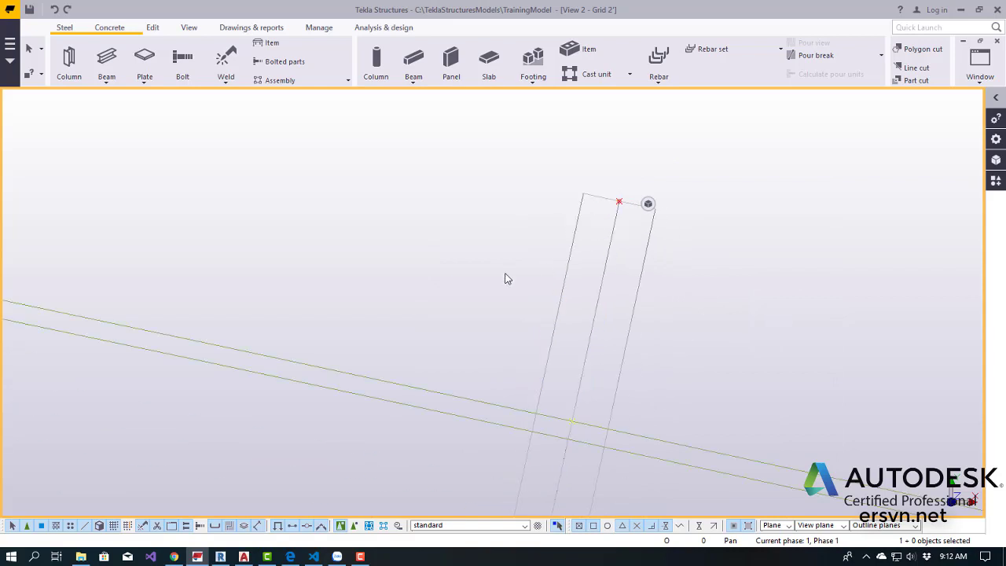
key("ctrl+4")
scroll(489, 287, "down", 1)
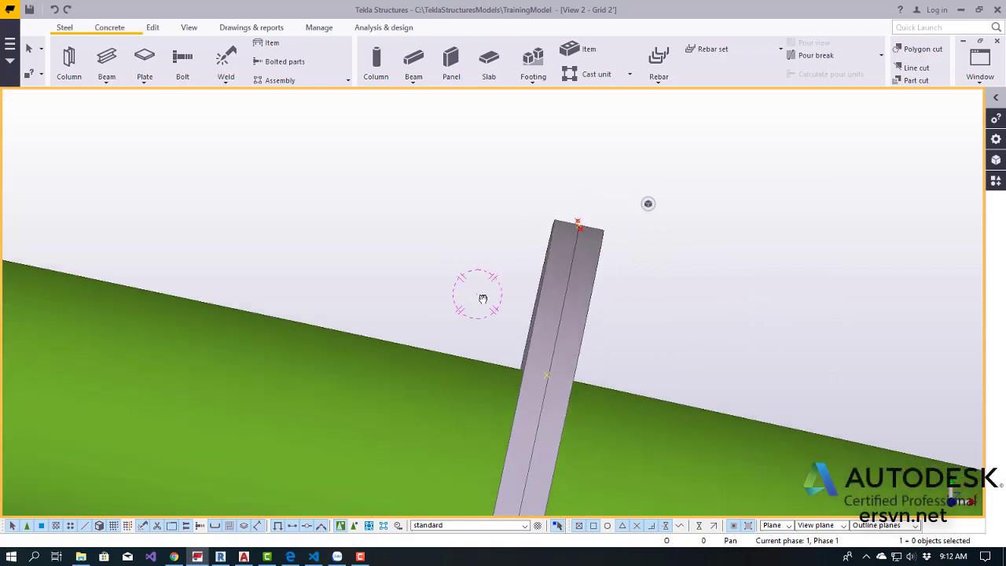
middle_click_drag(480, 294, 548, 348, "ctrl")
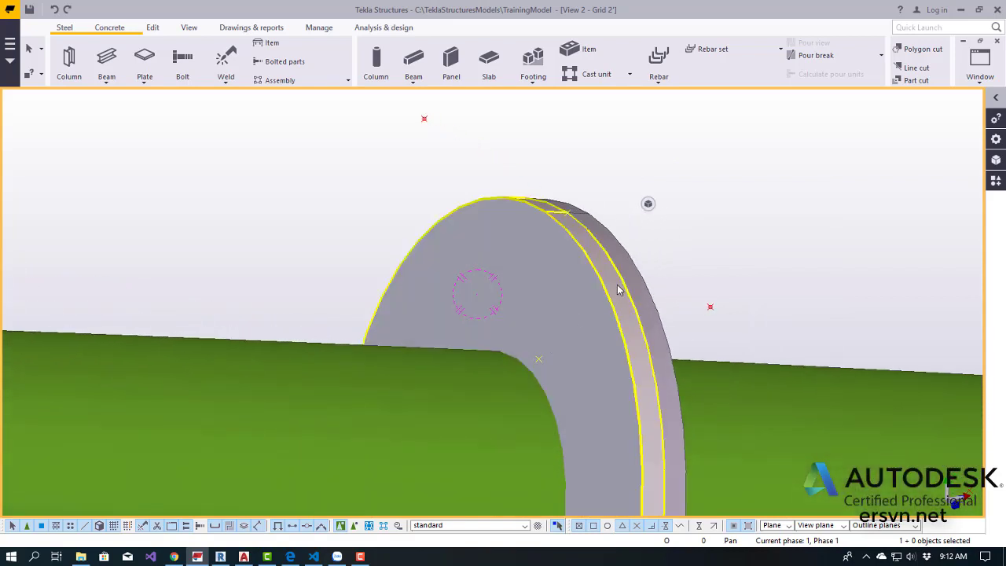
scroll(618, 290, "down", 4)
mouse_move(535, 235)
middle_mouse_down("ctrl")
mouse_move(473, 256)
mouse_move(490, 227)
mouse_move(573, 254)
mouse_move(556, 268)
middle_mouse_up("ctrl")
key("ctrl+1")
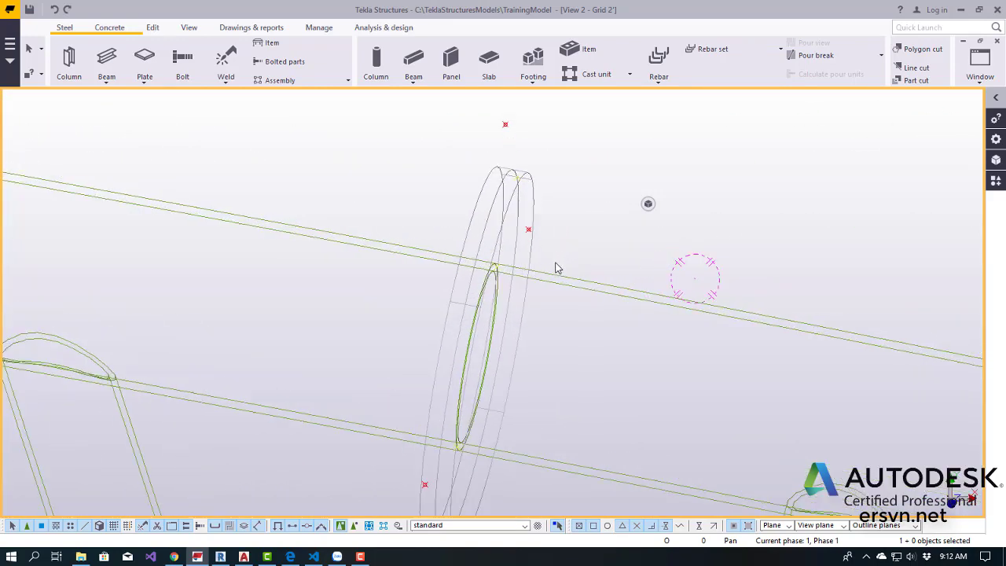
key("ctrl+p")
scroll(600, 110, "up", 2)
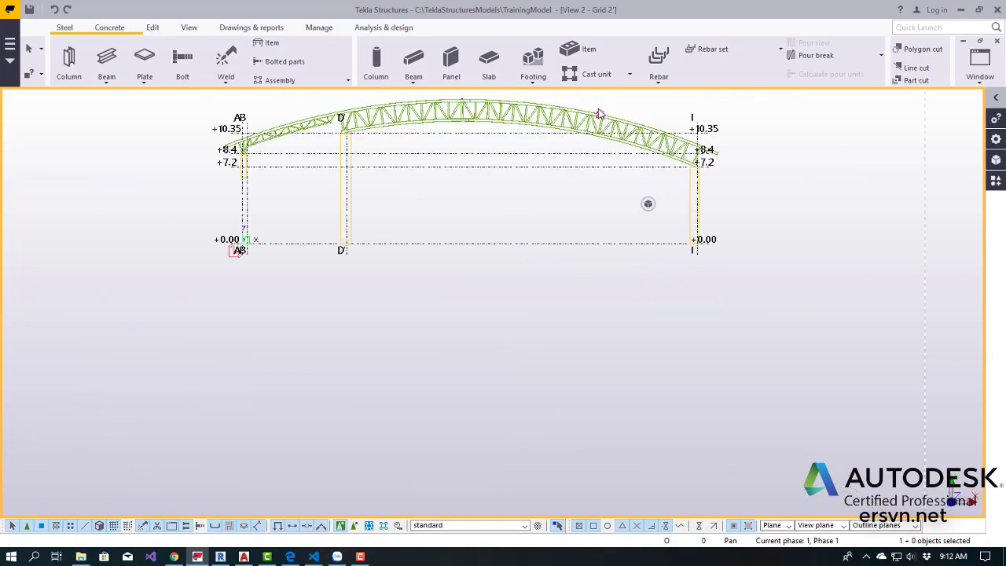
scroll(599, 106, "up", 3)
scroll(600, 106, "up", 3)
scroll(597, 118, "up", 3)
scroll(589, 172, "up", 3)
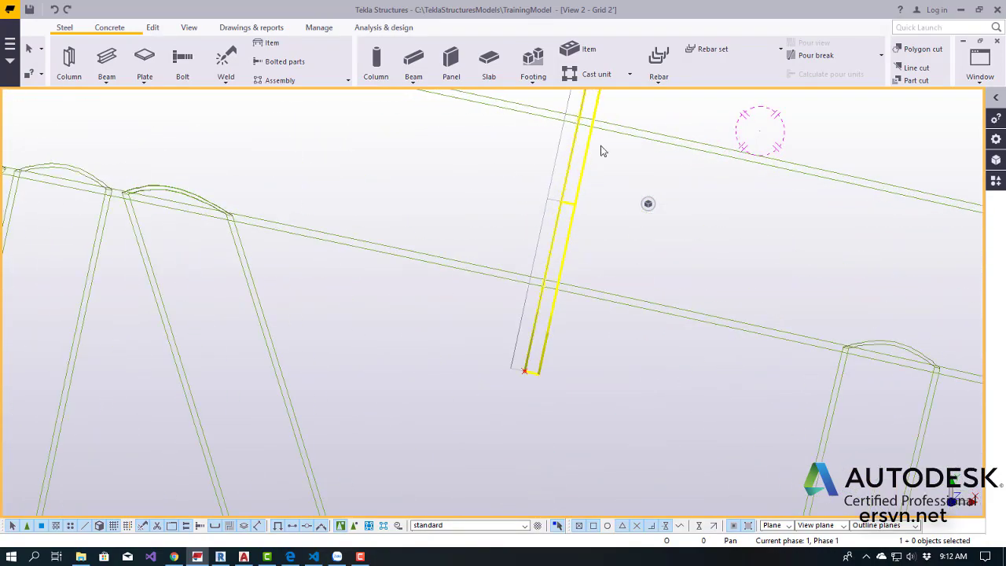
scroll(584, 234, "up", 1)
scroll(586, 230, "up", 2)
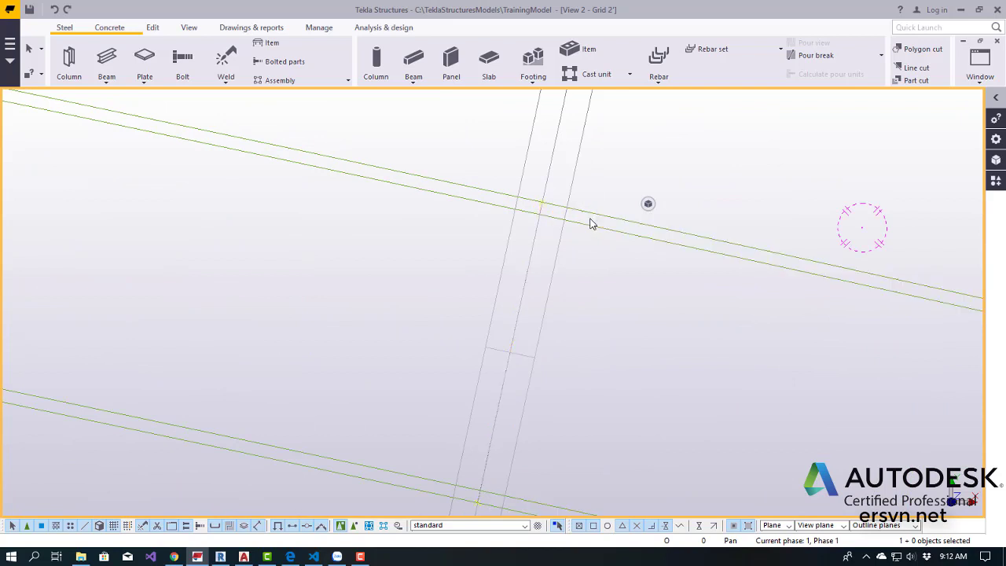
scroll(565, 211, "up", 2)
scroll(557, 197, "up", 1)
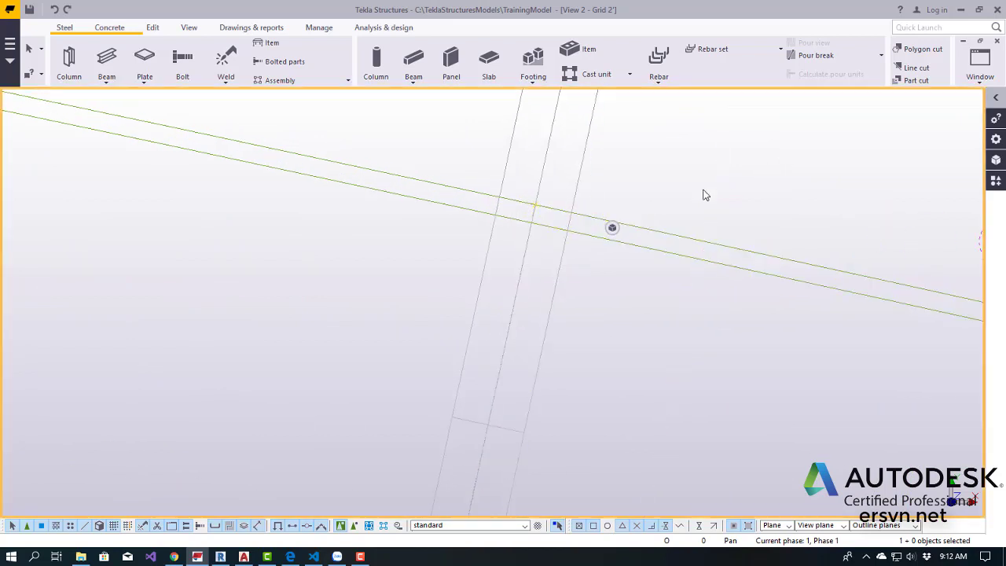
scroll(626, 234, "down", 1)
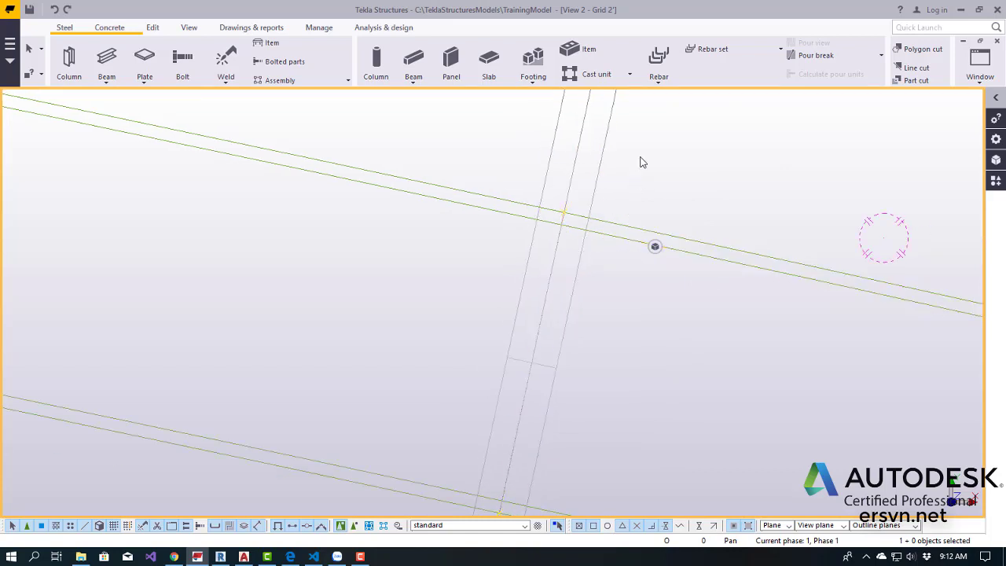
middle_click_drag(641, 162, 540, 314)
scroll(523, 329, "up", 1)
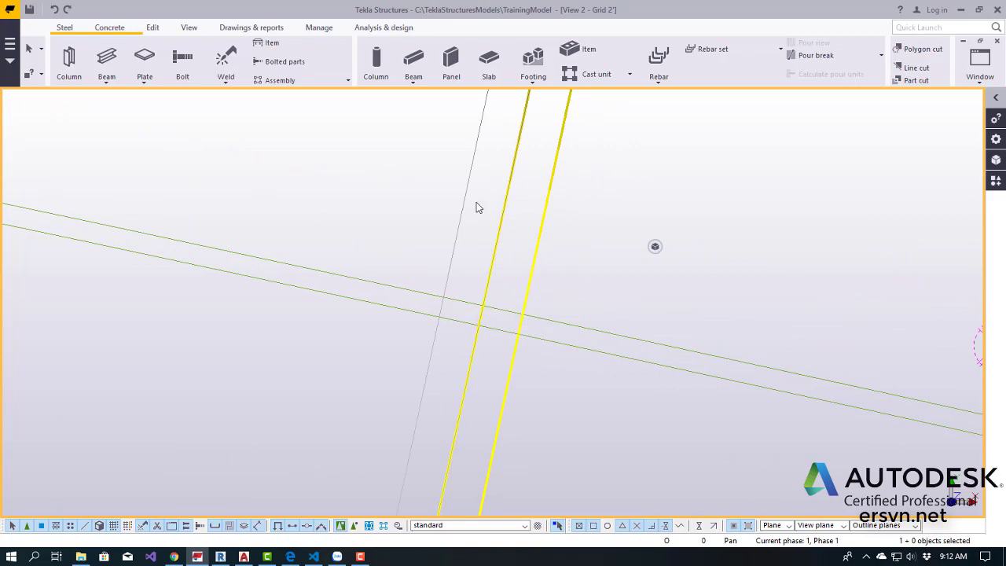
- Part-cut the right and left chord pieces with the flange plate
left_click(153, 29)
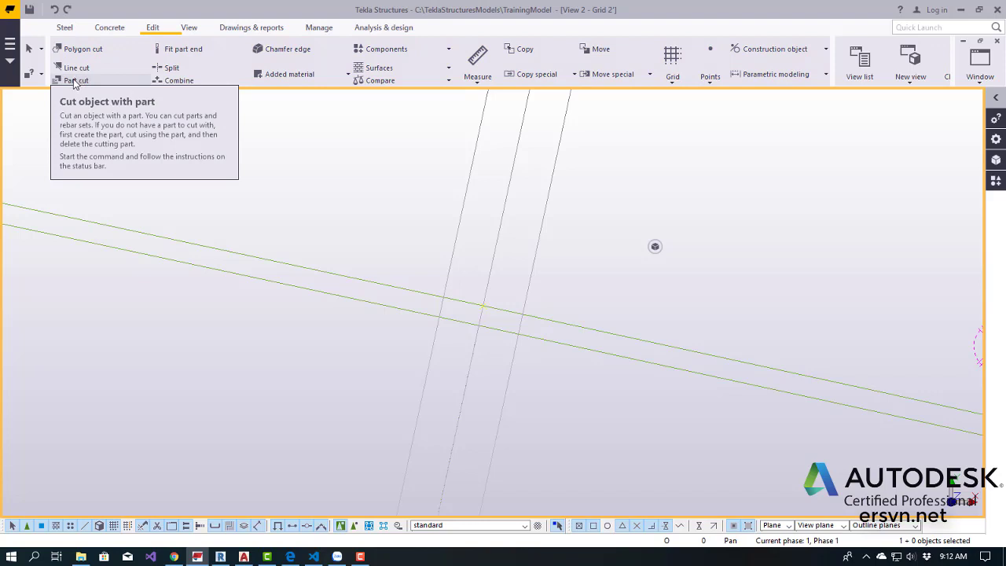
left_click(74, 81)
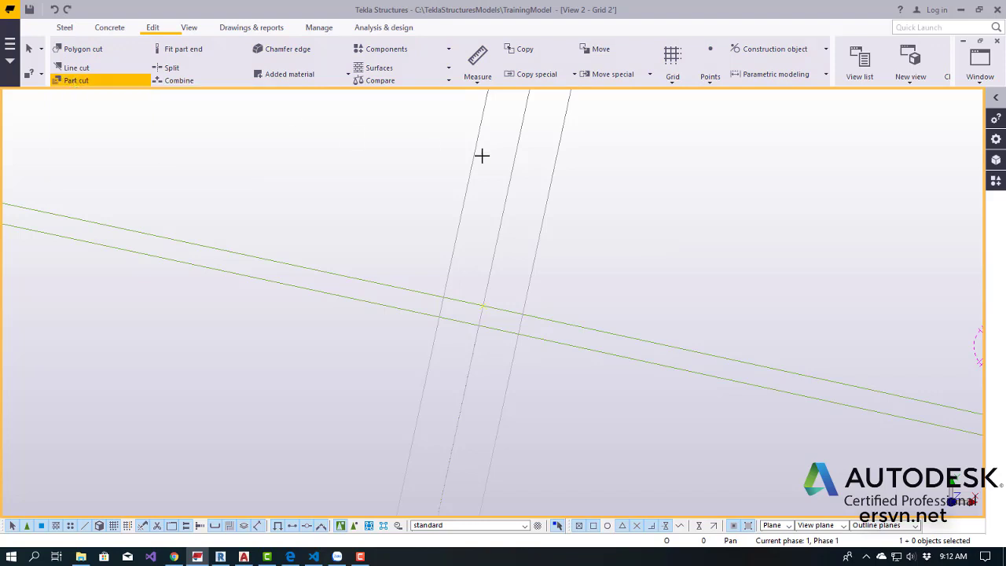
left_click(547, 320)
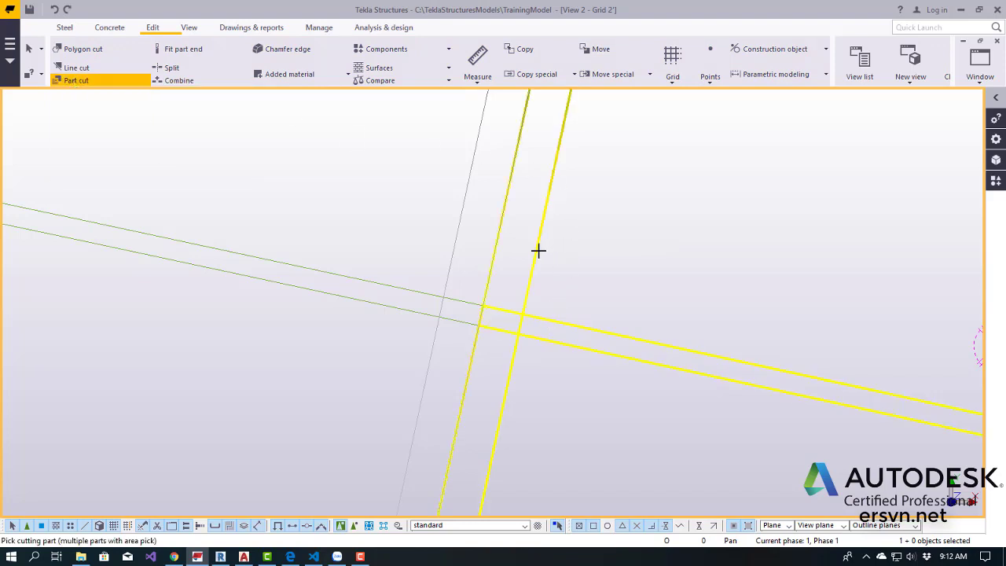
left_click(536, 251)
mouse_move(589, 244)
middle_mouse_down("ctrl")
mouse_move(603, 209)
mouse_move(635, 207)
middle_mouse_up("ctrl")
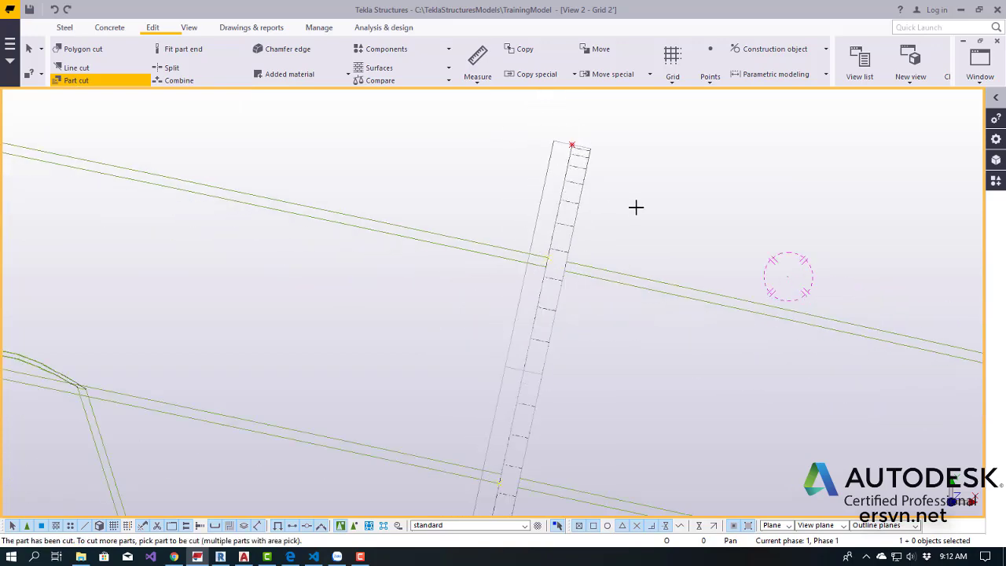
scroll(489, 250, "up", 3)
left_click(539, 253)
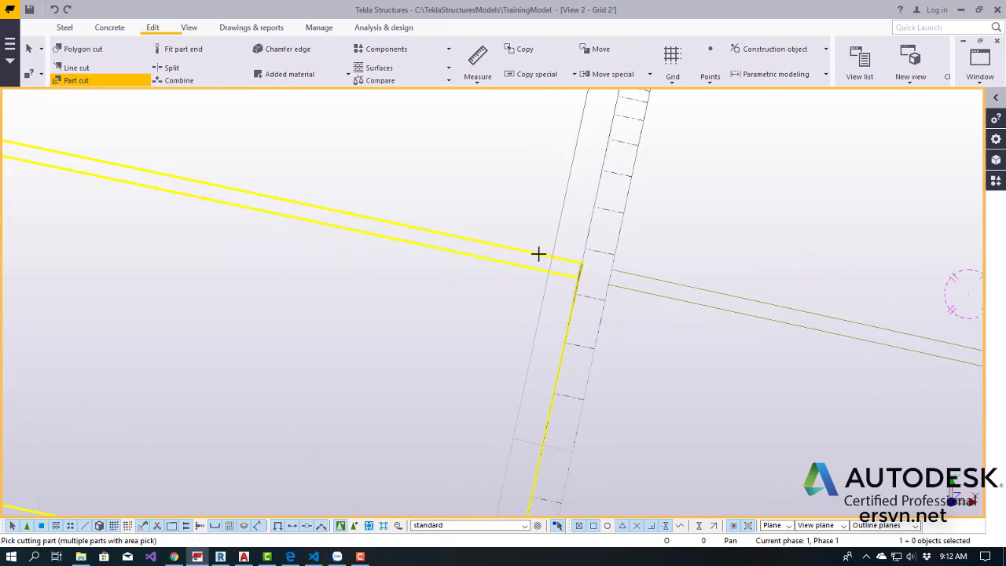
left_click(559, 224)
scroll(548, 220, "down", 2)
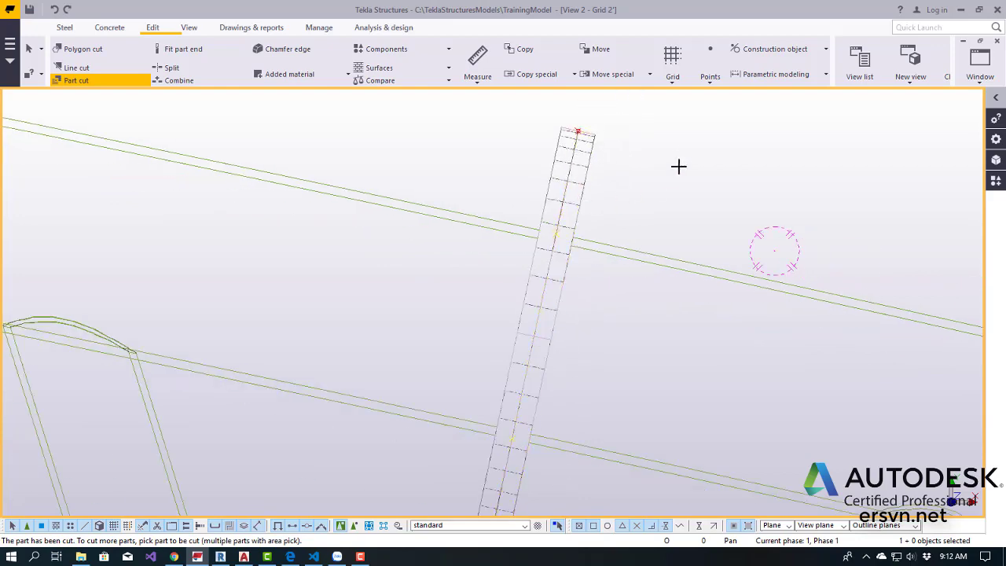
right_click(685, 157)
left_click(715, 162)
scroll(631, 187, "down", 1)
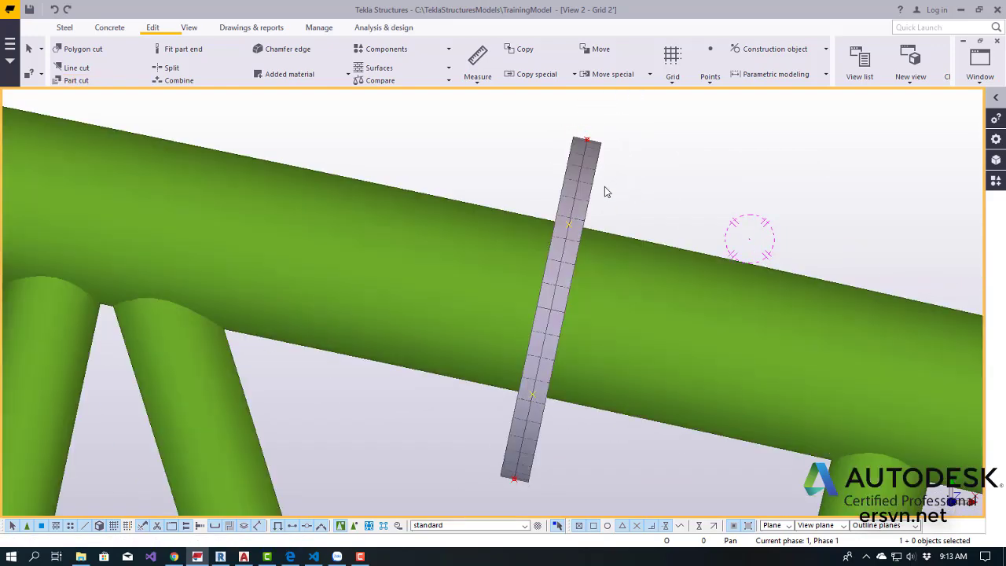
mouse_move(604, 186)
middle_mouse_down("ctrl")
mouse_move(680, 273)
mouse_move(593, 250)
mouse_move(753, 173)
mouse_move(654, 249)
mouse_move(739, 268)
mouse_move(791, 251)
mouse_move(737, 212)
mouse_move(584, 241)
mouse_move(624, 277)
mouse_move(642, 265)
mouse_move(640, 231)
mouse_move(608, 218)
mouse_move(617, 206)
middle_mouse_up("ctrl")
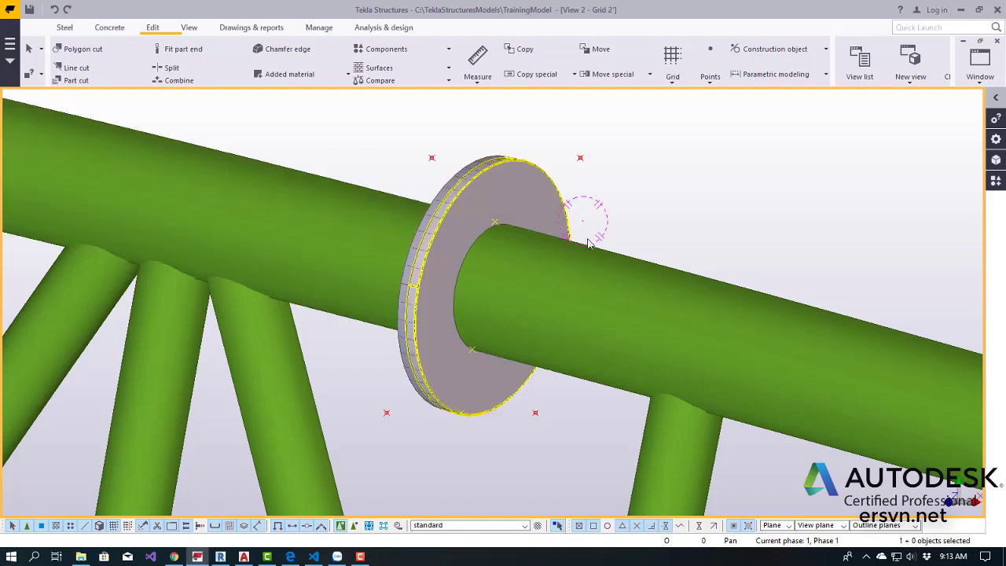
- Redraw the view and switch the parts to solid rendering with Ctrl+4
mouse_move(648, 187)
middle_mouse_down("ctrl")
mouse_move(613, 202)
mouse_move(659, 224)
middle_mouse_up("ctrl")
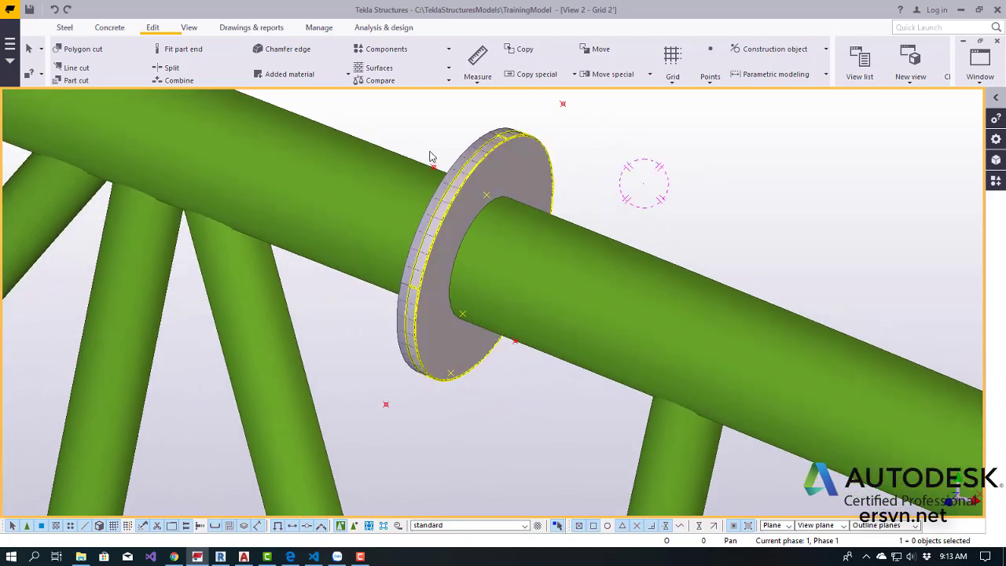
left_click(369, 158)
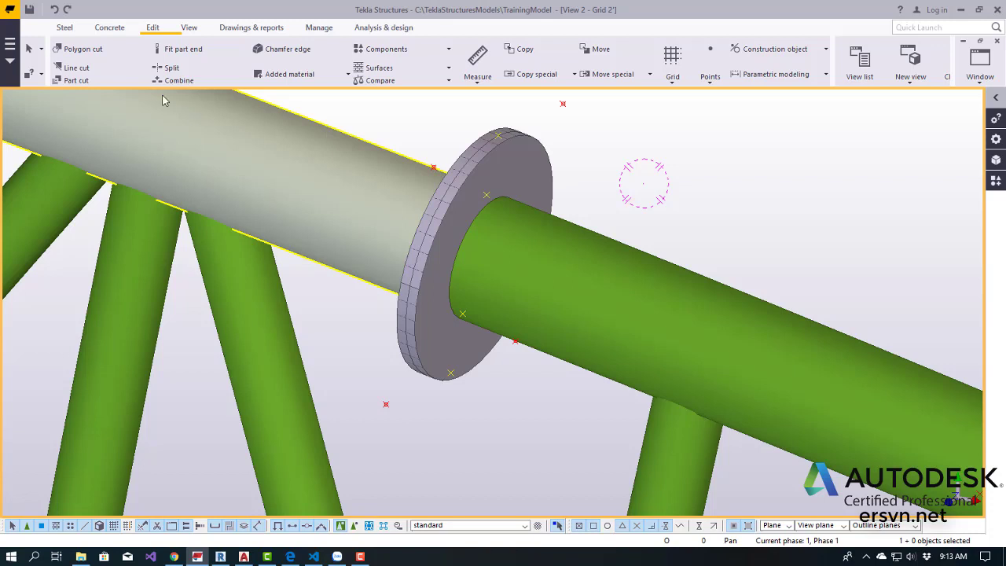
left_click(400, 98)
right_click(744, 151)
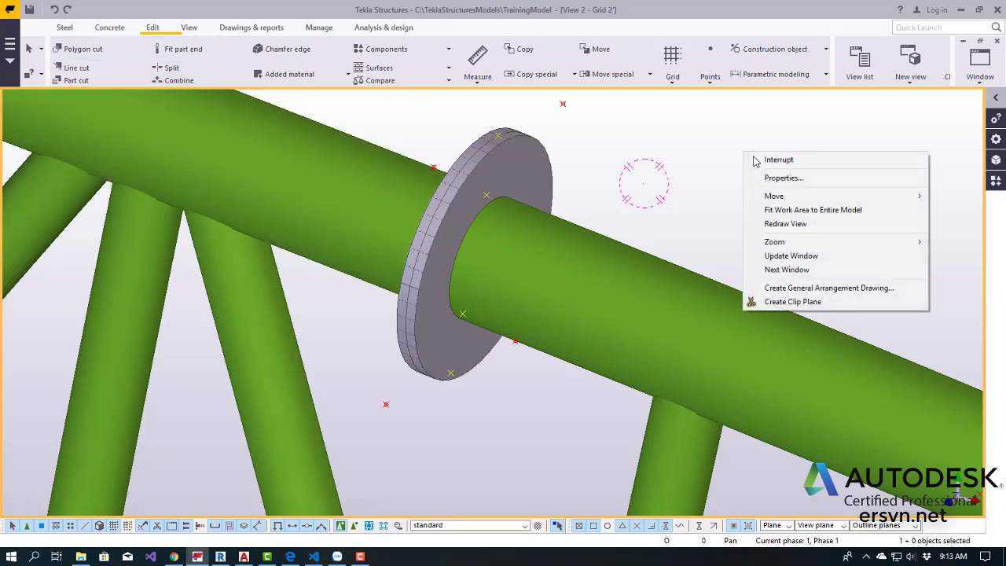
left_click(783, 226)
scroll(621, 189, "up", 2)
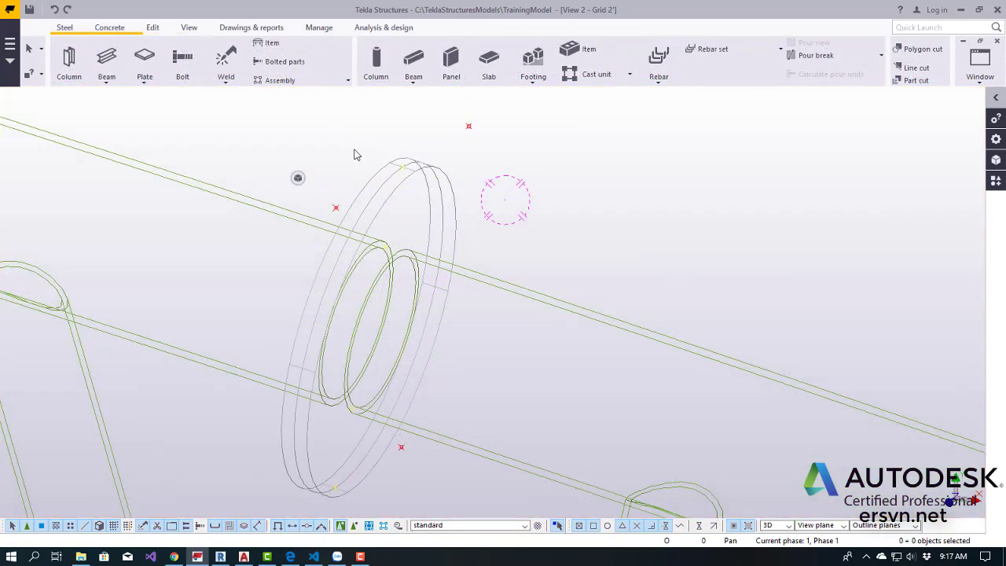
key("ctrl+4")
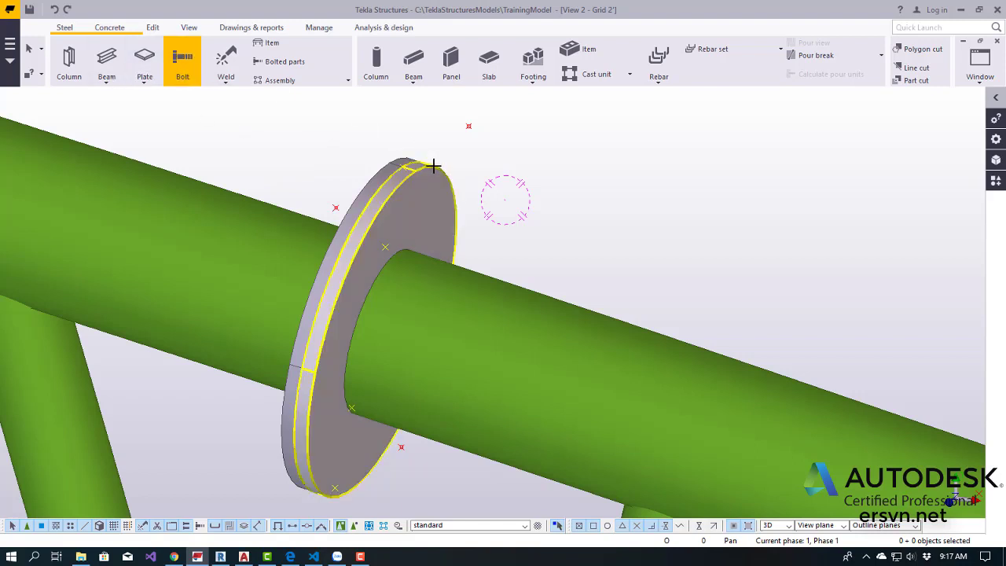
- Add a bolt group to the flange plate running from its top edge to its bottom edge
left_click(376, 179)
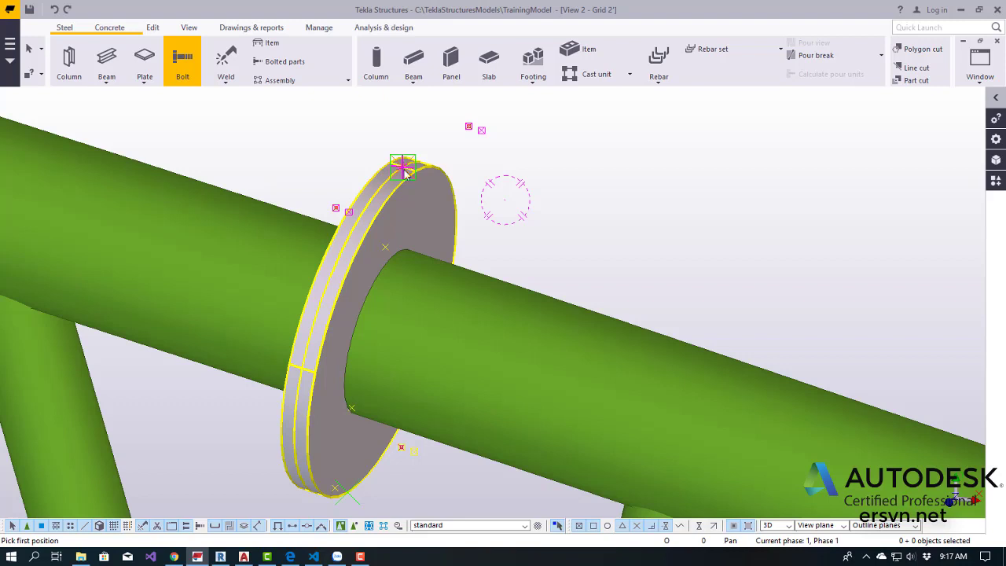
left_click(404, 169)
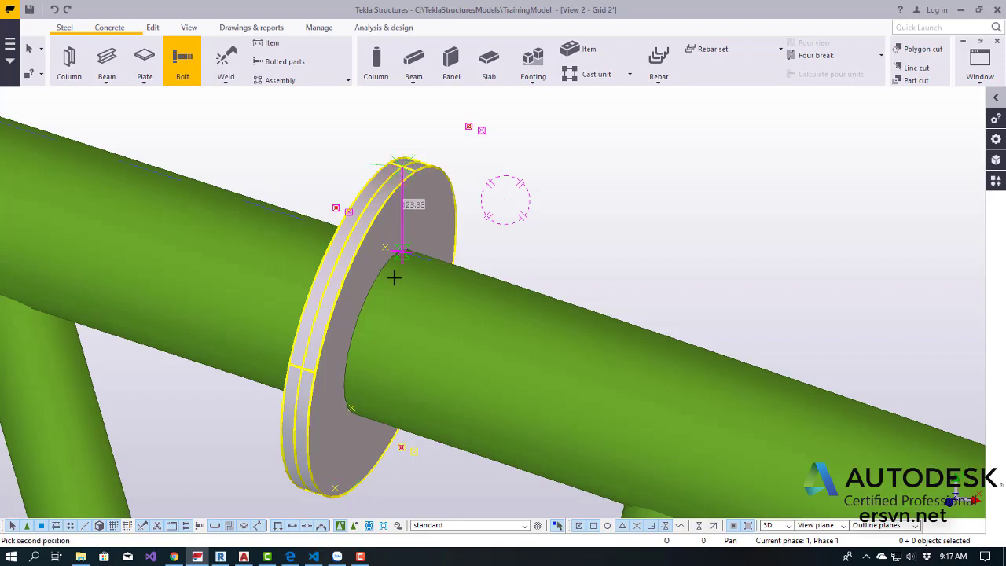
left_click(334, 489)
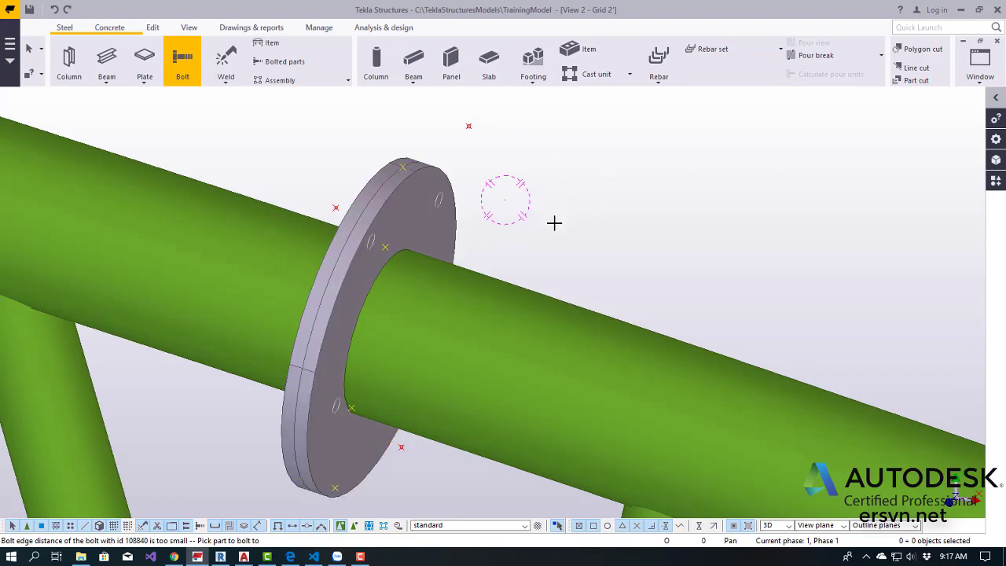
middle_click_drag(555, 223, 568, 197, "ctrl")
right_click(582, 175)
left_click(600, 182)
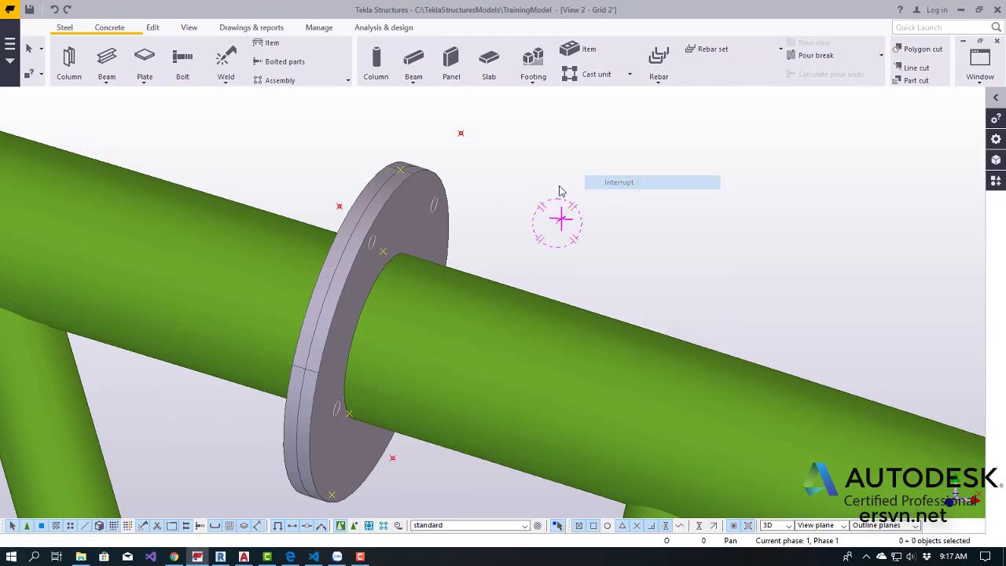
- Change the flange bolt group from slotted holes to normal holes, then reselect the bolts
double_click(432, 211)
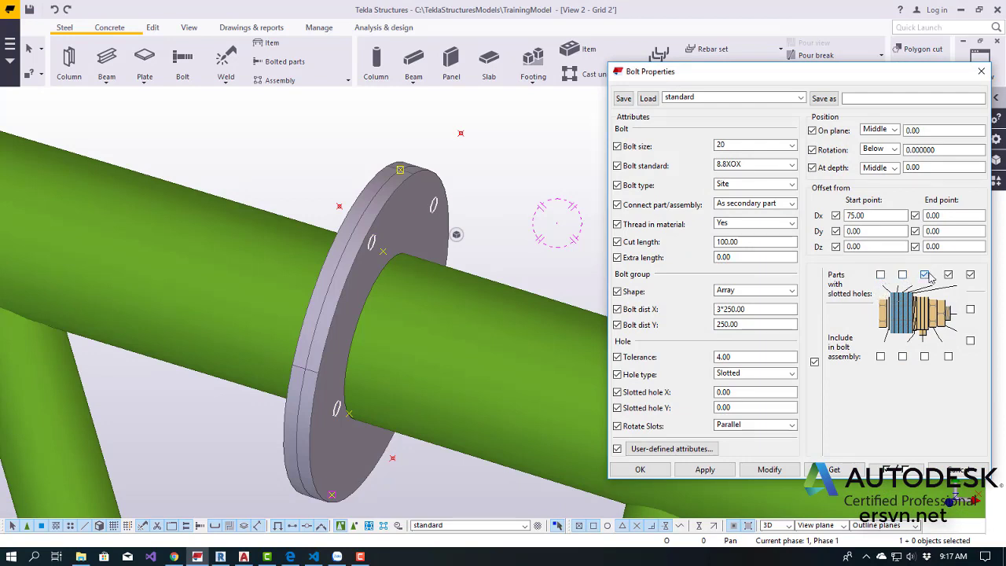
left_click(971, 275)
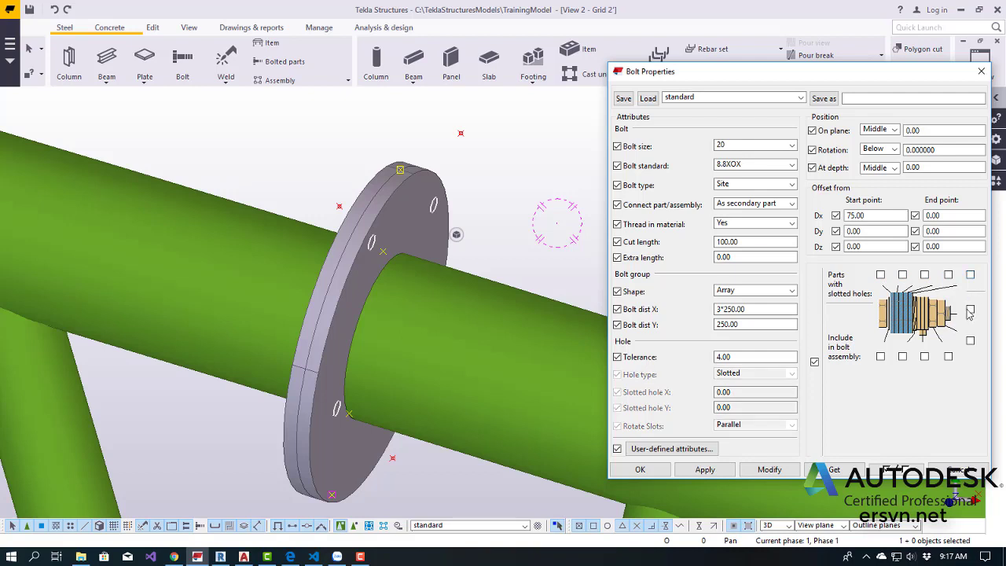
left_click(779, 471)
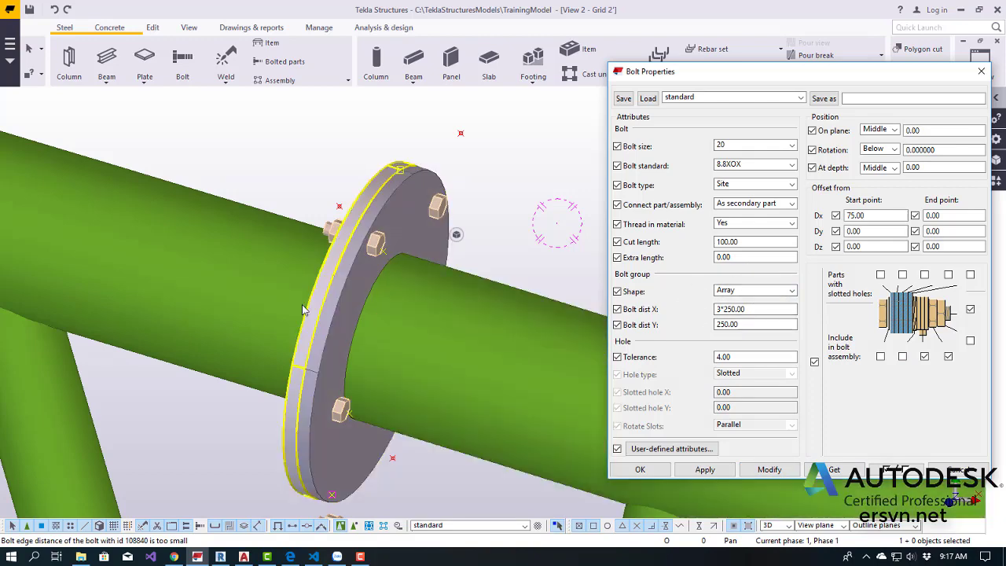
left_click(396, 268)
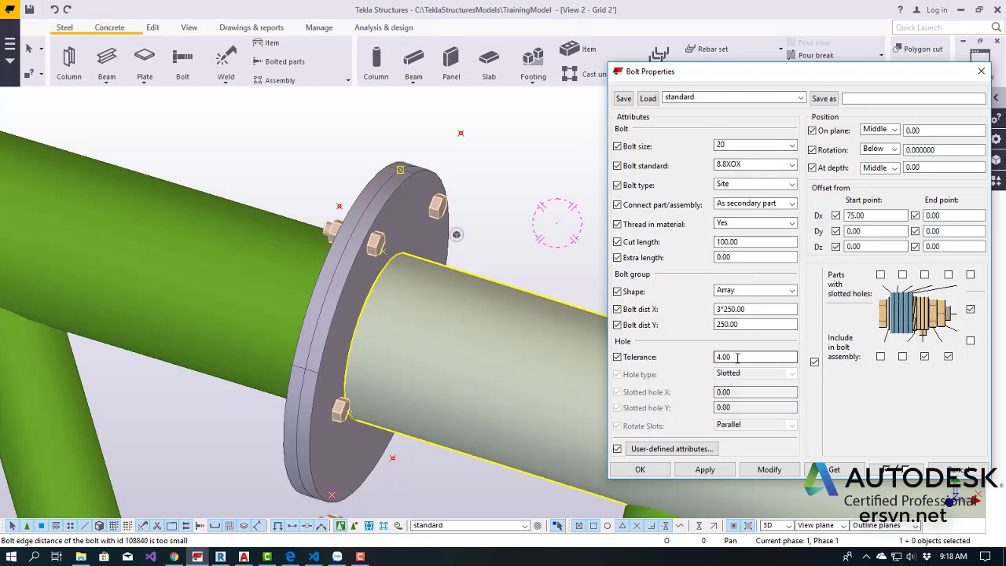
- Make the flange bolt group a circle of 6 bolts on a 240 diameter
left_click(743, 290)
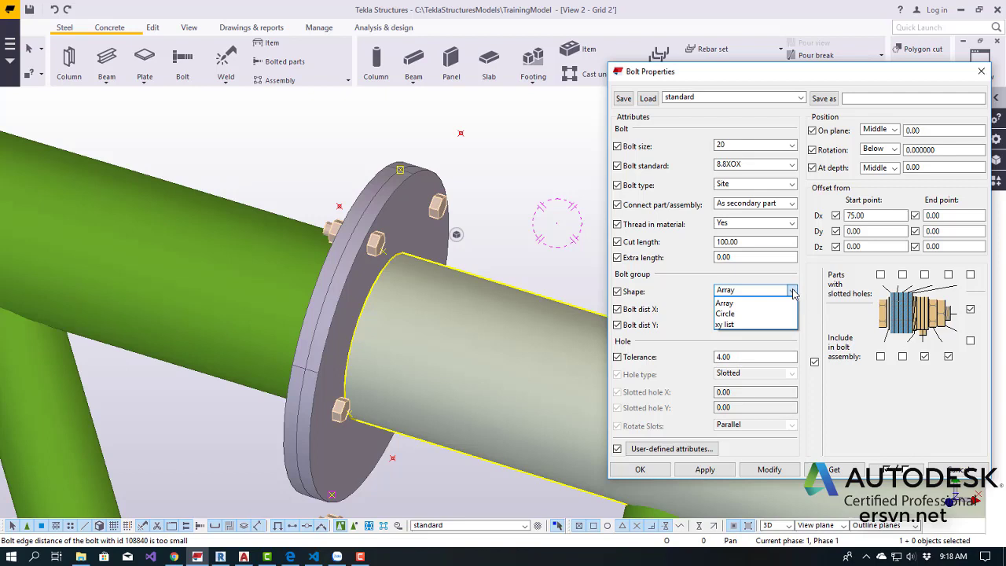
left_click(738, 314)
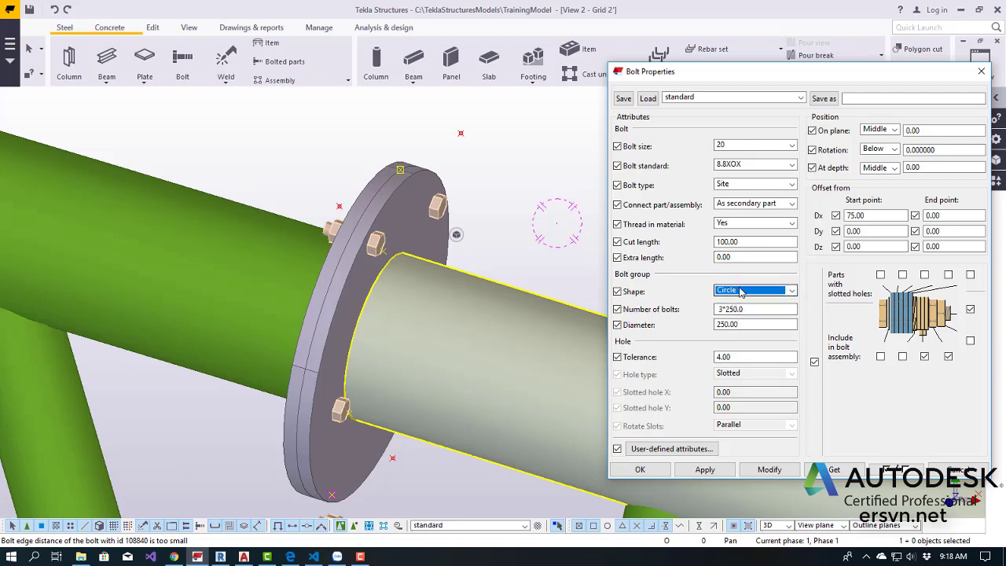
double_click(752, 309)
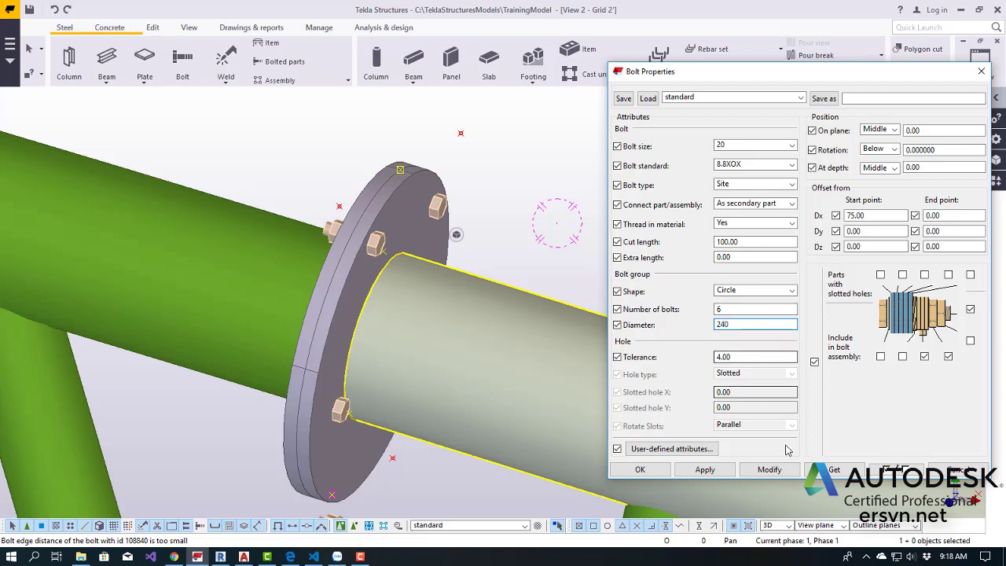
left_click(767, 469)
- Enlarge the bolt circle diameter from 240 to 350
mouse_move(571, 339)
middle_mouse_down("ctrl")
mouse_move(296, 260)
mouse_move(412, 333)
middle_mouse_up("ctrl")
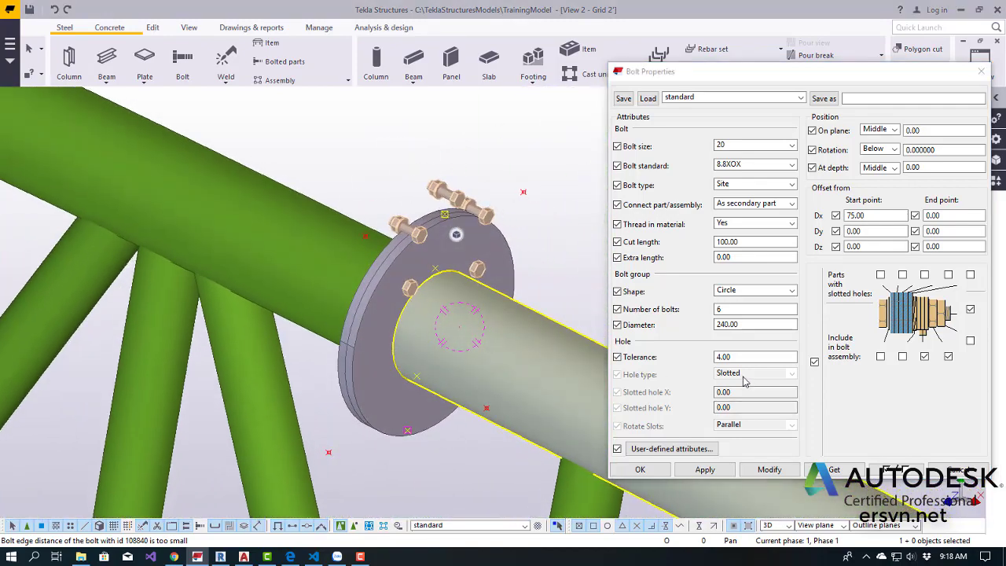
left_click_drag(745, 323, 698, 336)
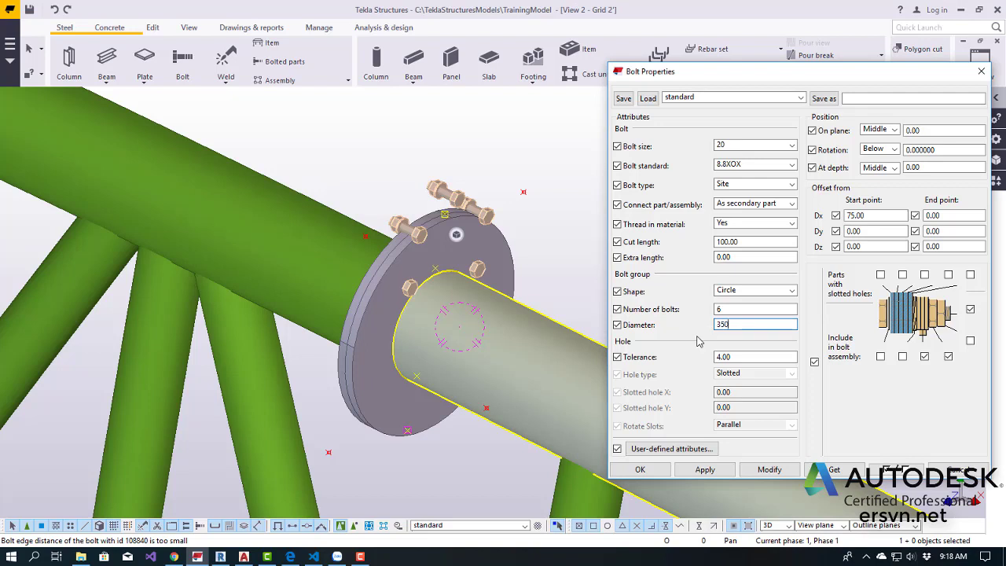
left_click(769, 469)
mouse_move(550, 346)
middle_mouse_down("ctrl")
mouse_move(525, 319)
mouse_move(383, 274)
mouse_move(538, 229)
mouse_move(472, 231)
mouse_move(395, 280)
mouse_move(420, 227)
mouse_move(443, 260)
mouse_move(632, 309)
middle_mouse_up("ctrl")
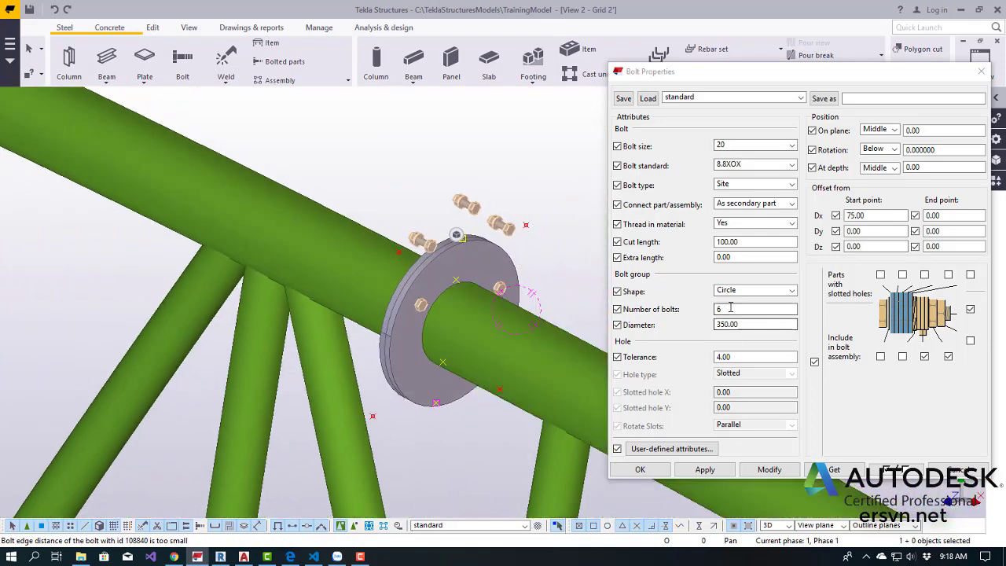
- Increase the bolt circle to 9 bolts
double_click(718, 311)
type("9")
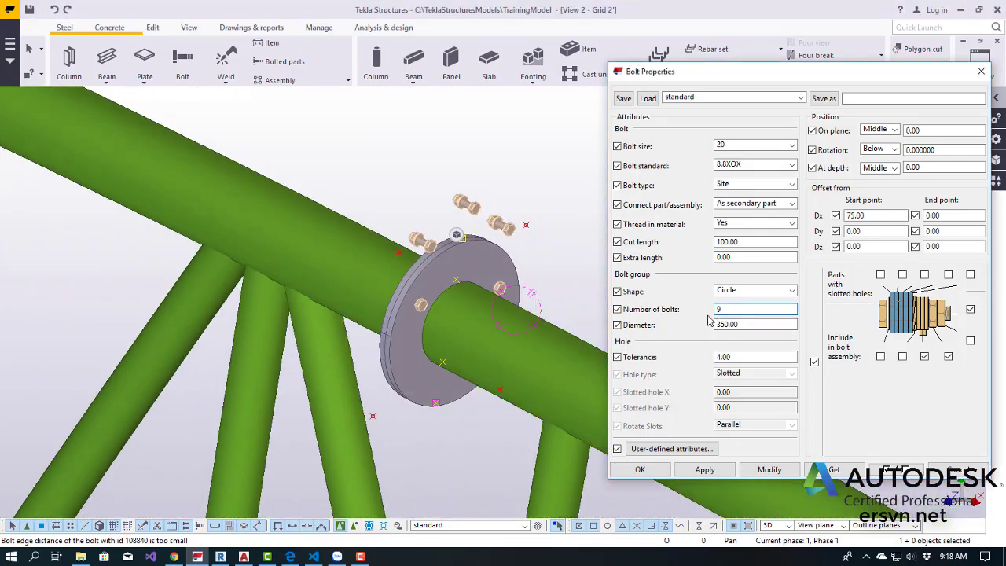
left_click(769, 469)
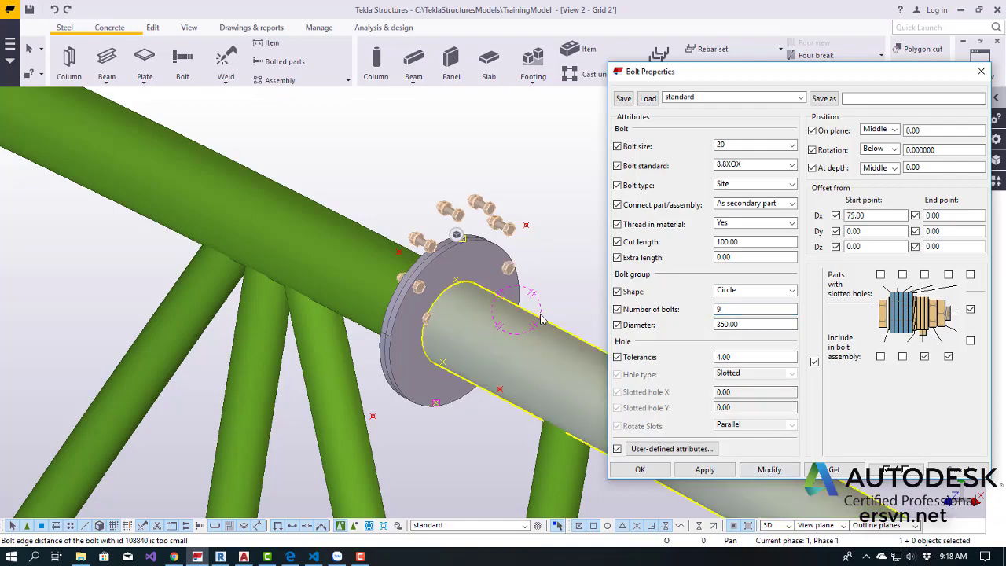
mouse_move(440, 268)
middle_mouse_down("ctrl")
mouse_move(469, 263)
mouse_move(431, 236)
mouse_move(503, 236)
middle_mouse_up("ctrl")
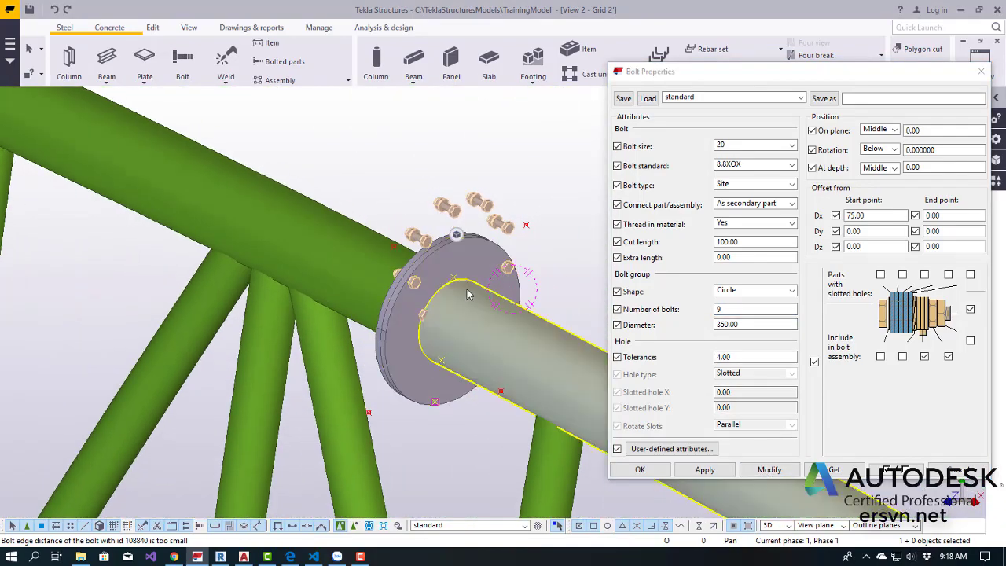
- Set the Dx start-point offset to 244.5 to center the bolts, then accept the bolt properties
left_click(867, 215)
double_click(872, 216)
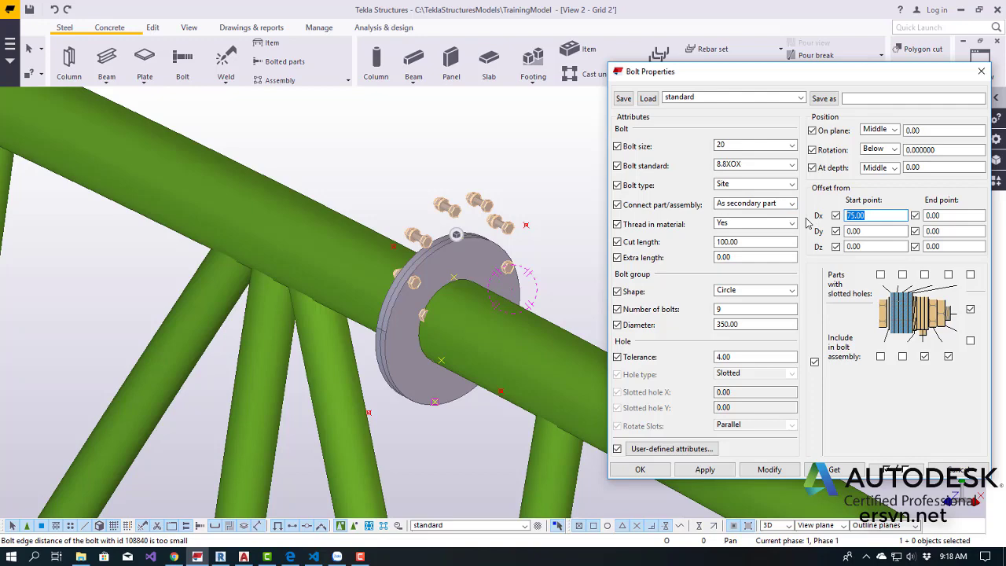
scroll(494, 250, "up", 2)
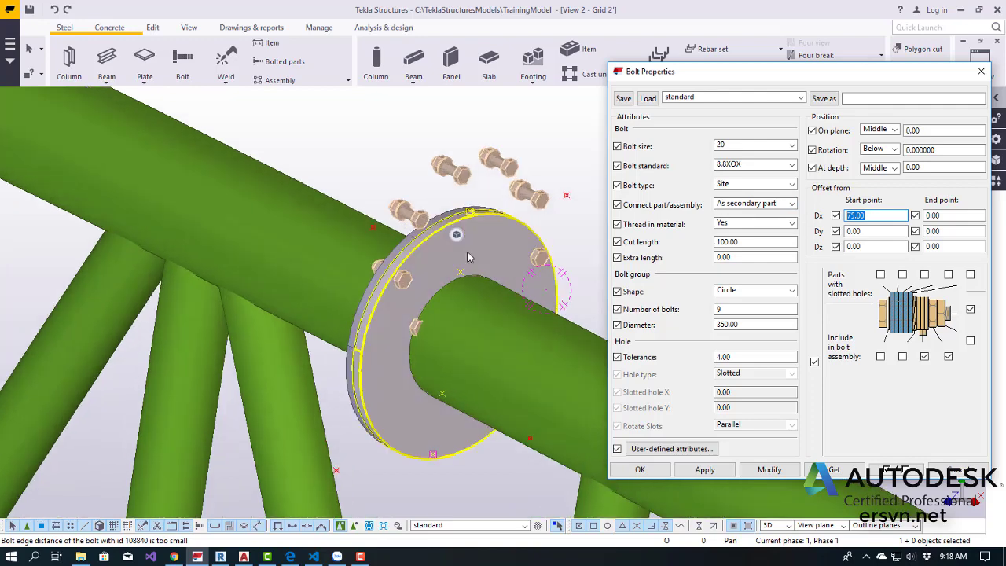
mouse_move(462, 302)
middle_mouse_down("ctrl")
mouse_move(409, 262)
mouse_move(411, 232)
mouse_move(433, 285)
mouse_move(845, 246)
middle_mouse_up("ctrl")
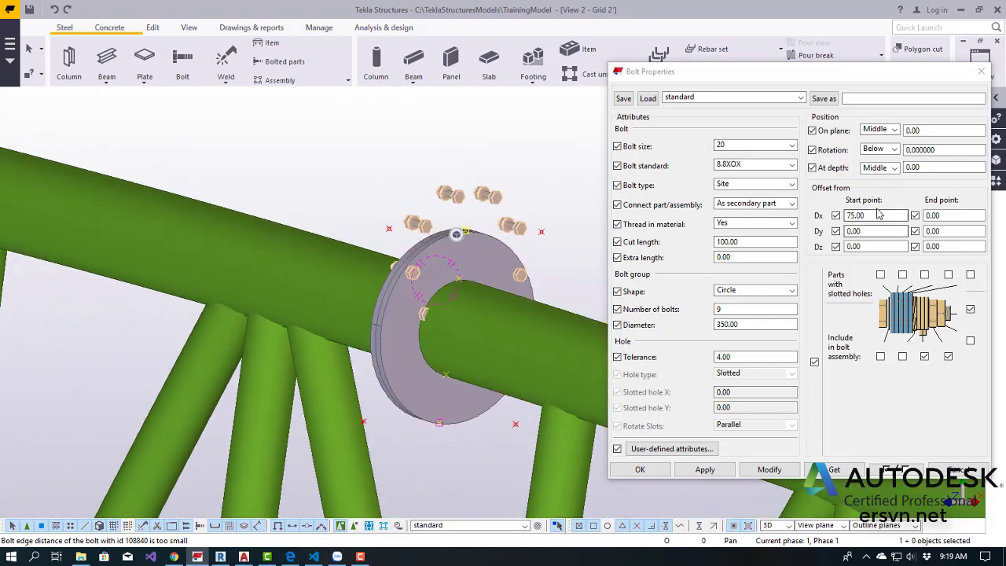
left_click_drag(879, 215, 847, 223)
type("244.5")
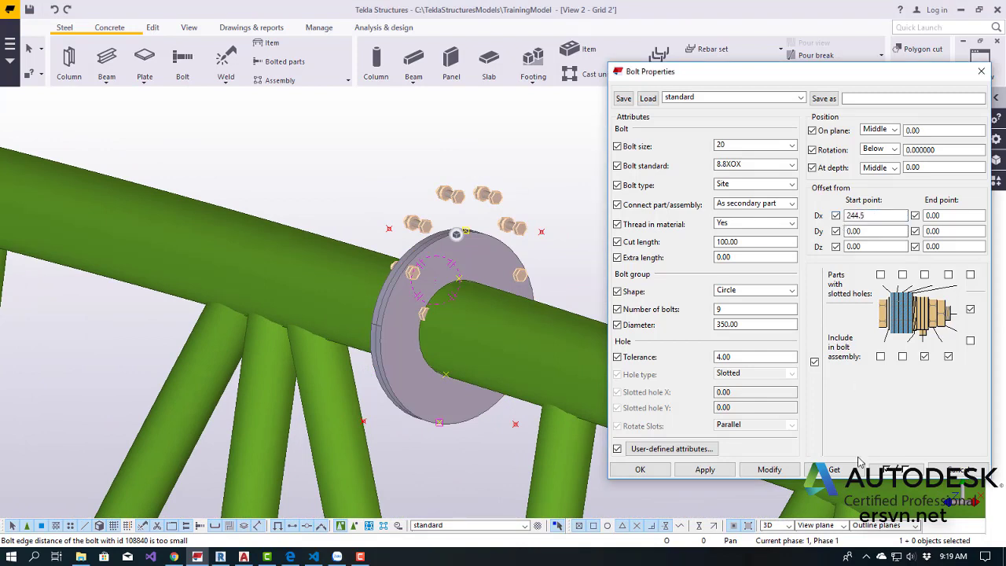
left_click(784, 472)
scroll(542, 285, "up", 3)
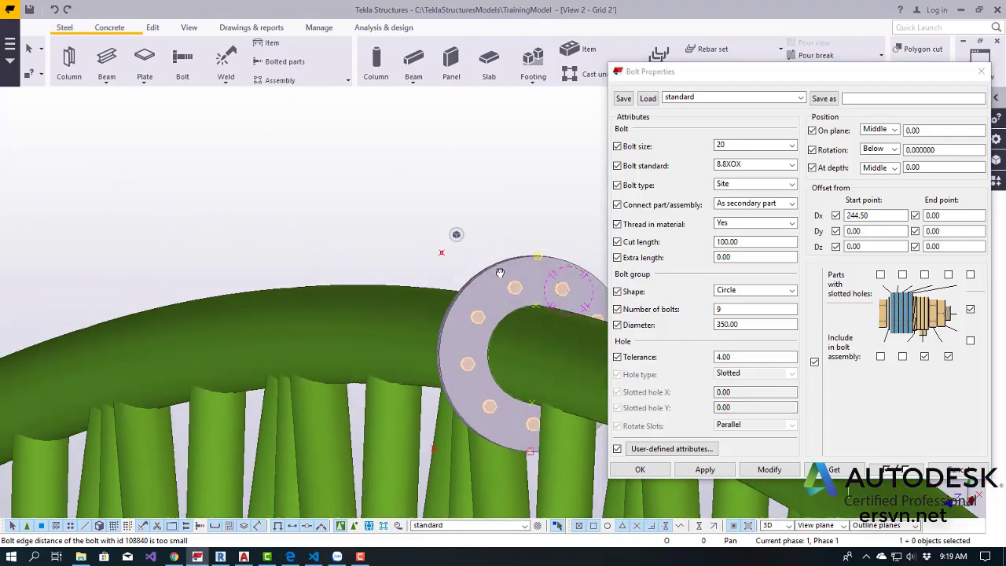
scroll(542, 285, "up", 3)
middle_click_drag(542, 285, 405, 210, "ctrl")
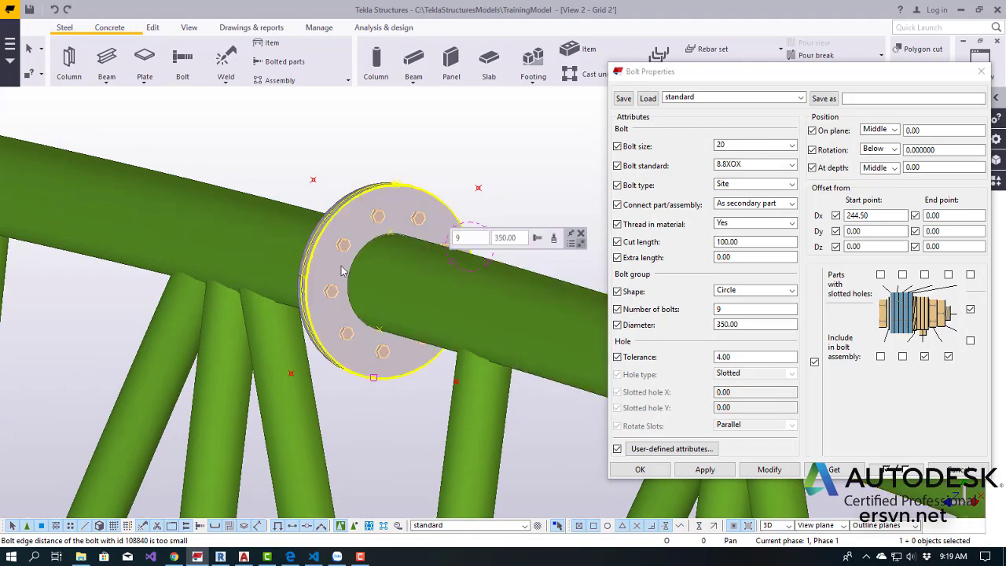
mouse_move(479, 308)
middle_mouse_down("ctrl")
mouse_move(398, 315)
mouse_move(448, 383)
mouse_move(702, 383)
middle_mouse_up("ctrl")
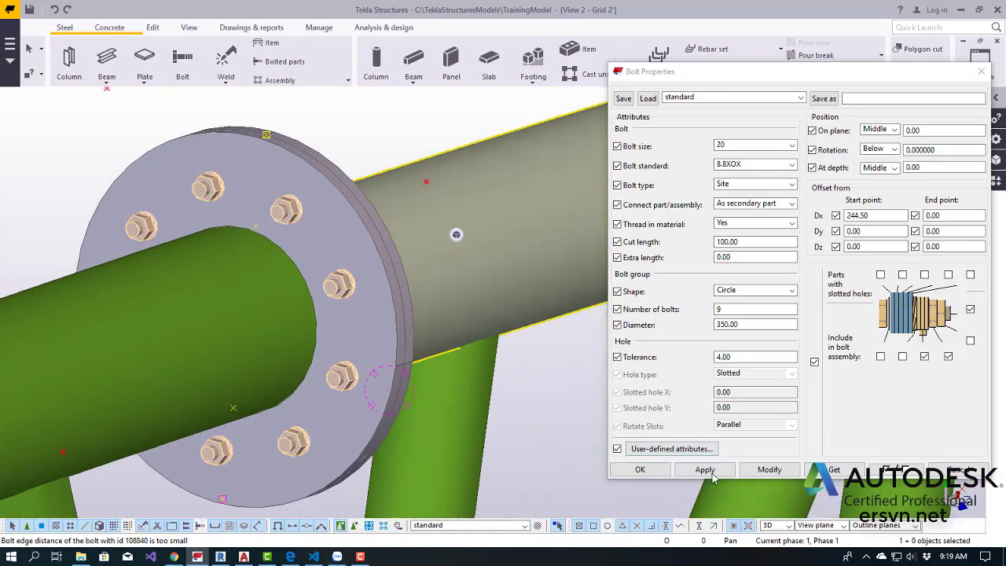
left_click(640, 470)
scroll(394, 246, "up", 2)
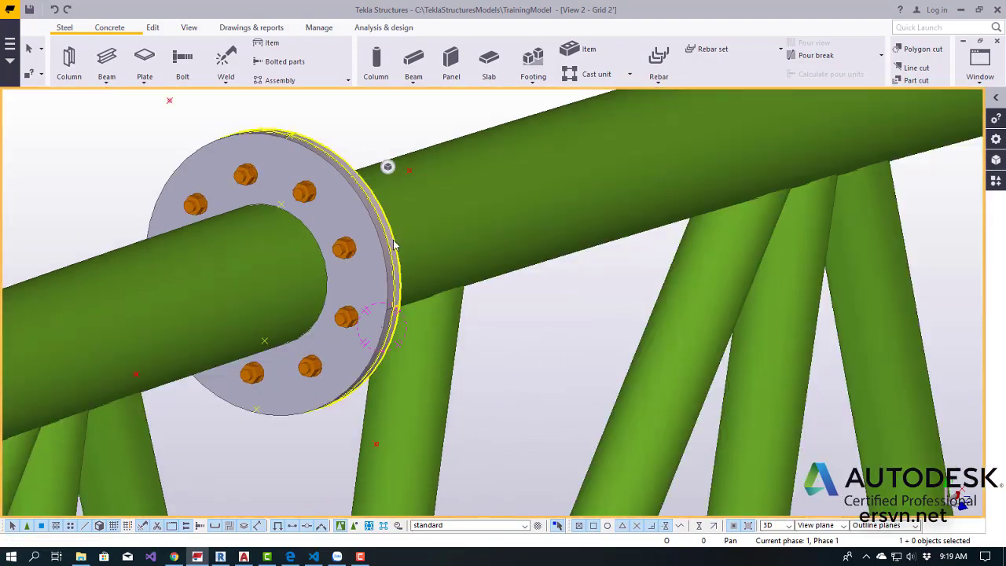
mouse_move(394, 246)
middle_mouse_down("ctrl")
mouse_move(496, 262)
mouse_move(667, 263)
mouse_move(310, 276)
mouse_move(384, 290)
mouse_move(377, 265)
middle_mouse_up("ctrl")
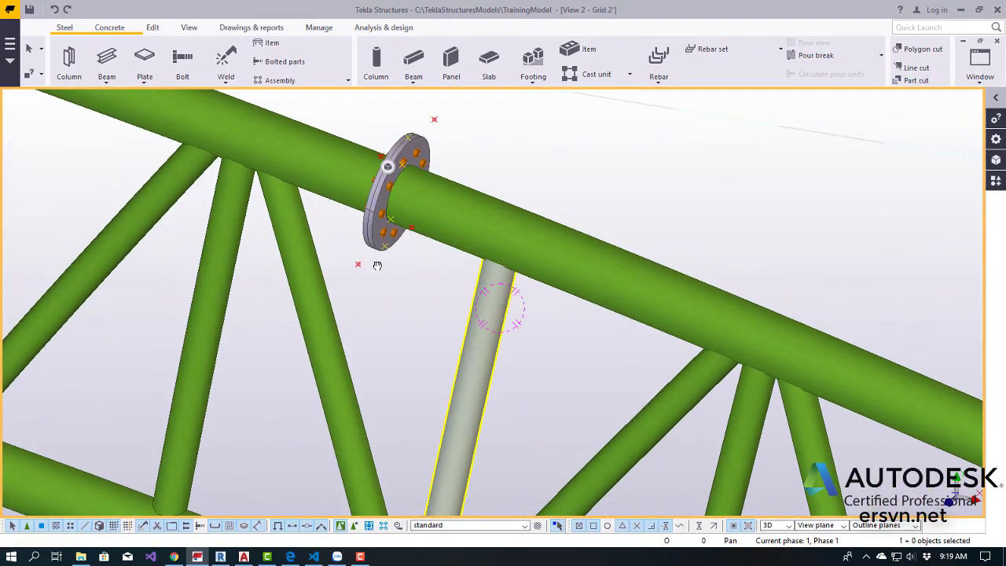
scroll(377, 265, "up", 2)
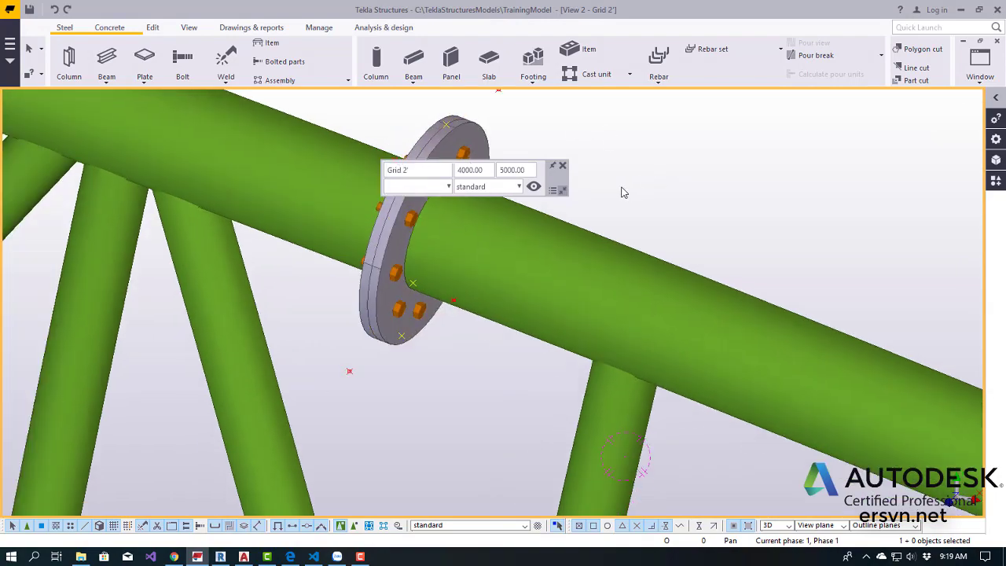
mouse_move(621, 192)
middle_mouse_down("ctrl")
mouse_move(791, 231)
mouse_move(679, 218)
mouse_move(652, 328)
mouse_move(692, 276)
middle_mouse_up("ctrl")
scroll(679, 217, "down", 5)
scroll(651, 327, "down", 3)
scroll(667, 285, "up", 1)
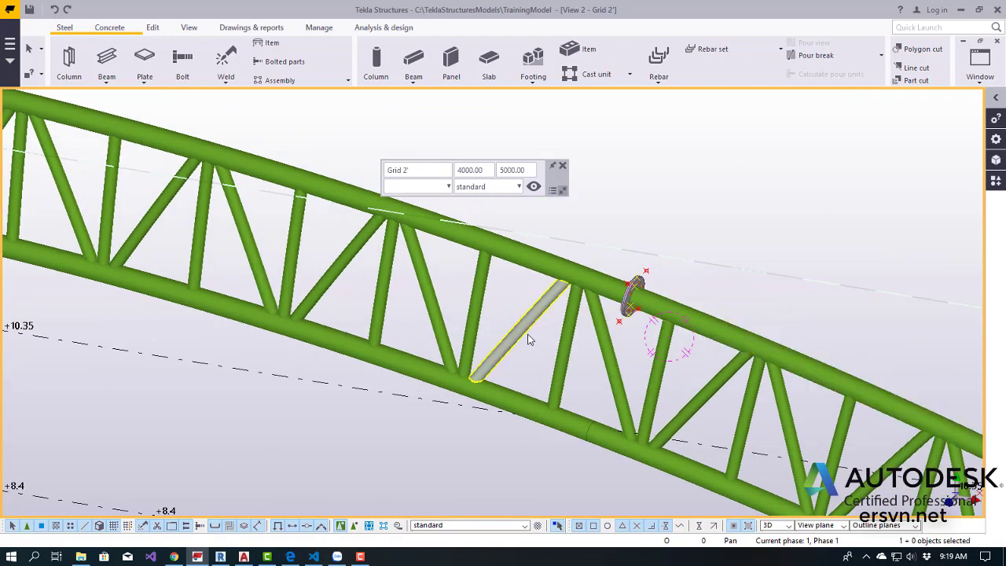